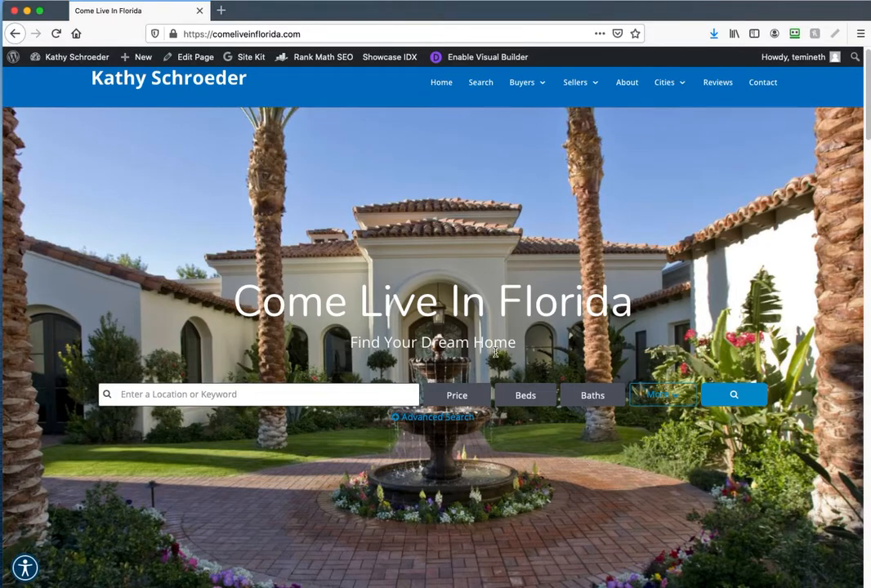
- Examine the homepage from the hero search through the Southeast Florida text, client stories, city listings, sign-up form and footer
{"action": "scroll", "coordinate": [495, 353], "scroll_direction": "down", "scroll_amount": 10}
{"action": "scroll", "coordinate": [498, 354], "scroll_direction": "up", "scroll_amount": 10}
{"action": "scroll", "coordinate": [482, 334], "scroll_direction": "up", "scroll_amount": 2}
{"action": "scroll", "coordinate": [661, 406], "scroll_direction": "down", "scroll_amount": 5}
{"action": "scroll", "coordinate": [662, 406], "scroll_direction": "down", "scroll_amount": 15}
{"action": "scroll", "coordinate": [607, 353], "scroll_direction": "up", "scroll_amount": 8}
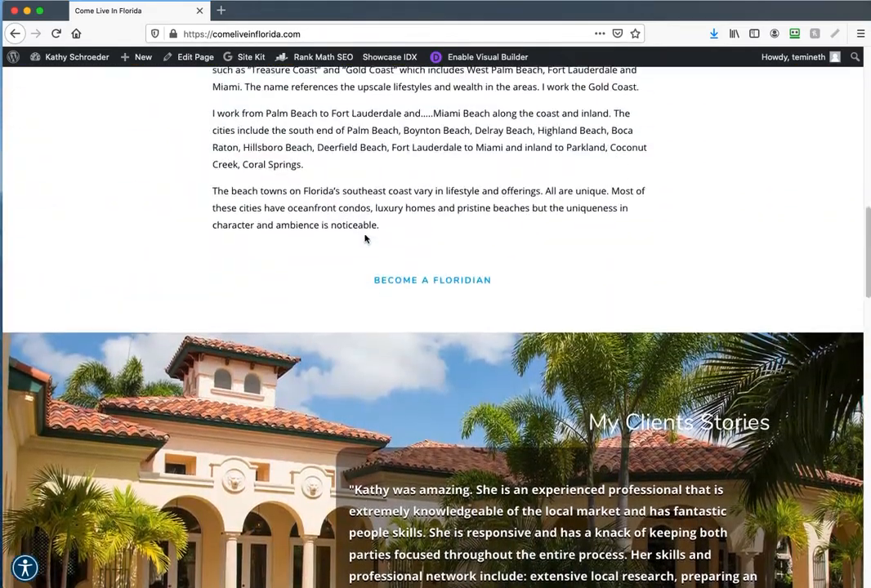
{"action": "scroll", "coordinate": [513, 318], "scroll_direction": "up", "scroll_amount": 3}
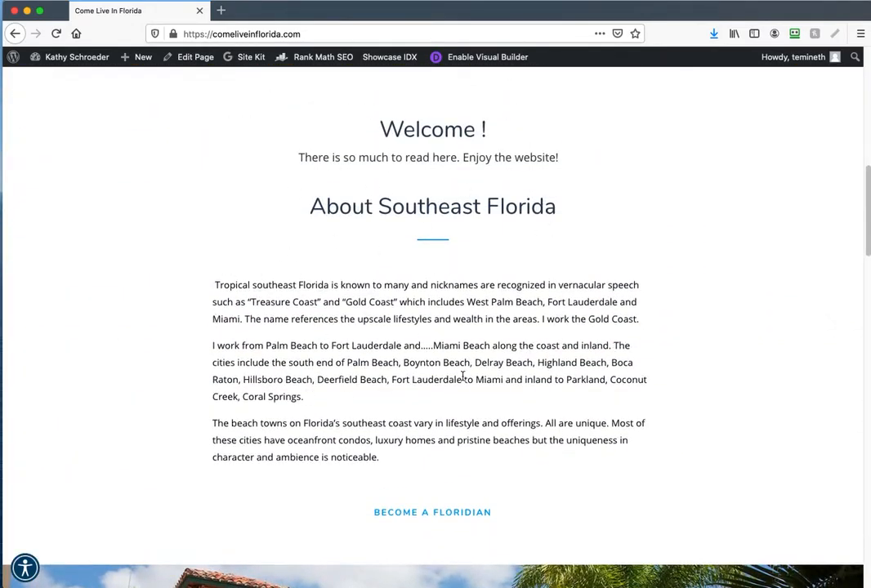
{"action": "scroll", "coordinate": [463, 376], "scroll_direction": "down", "scroll_amount": 18}
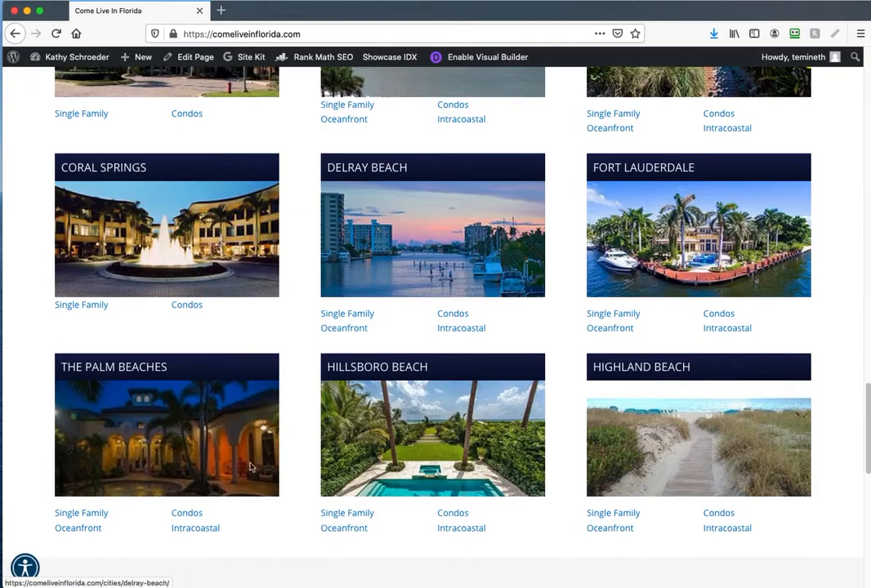
{"action": "scroll", "coordinate": [355, 441], "scroll_direction": "down", "scroll_amount": 8}
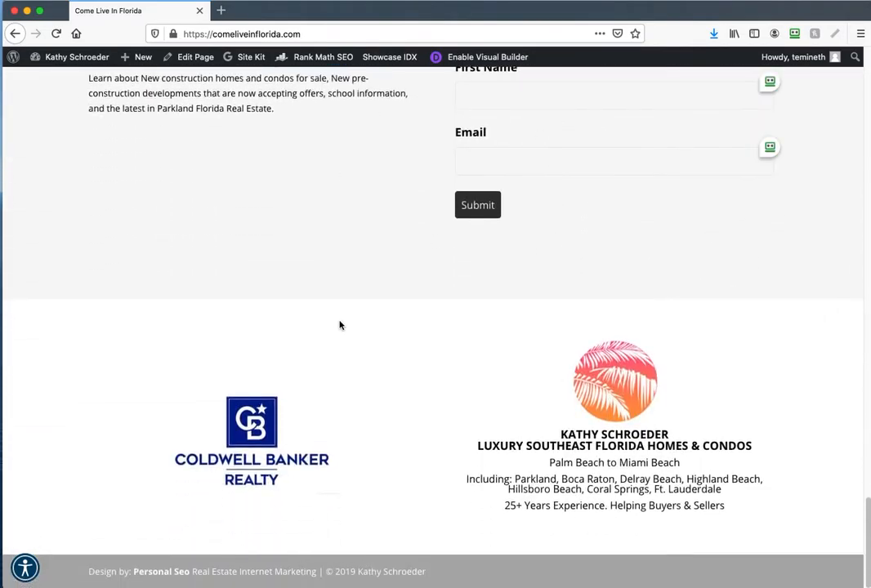
{"action": "scroll", "coordinate": [340, 325], "scroll_direction": "up", "scroll_amount": 20}
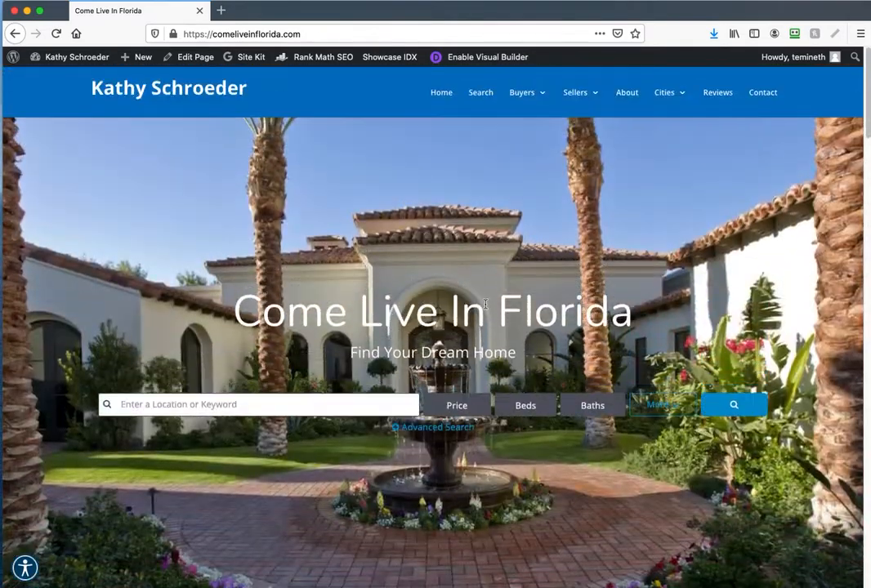
- Open the site's Contact page, review its message form and contact details, and return to the homepage
{"action": "left_click", "coordinate": [764, 93]}
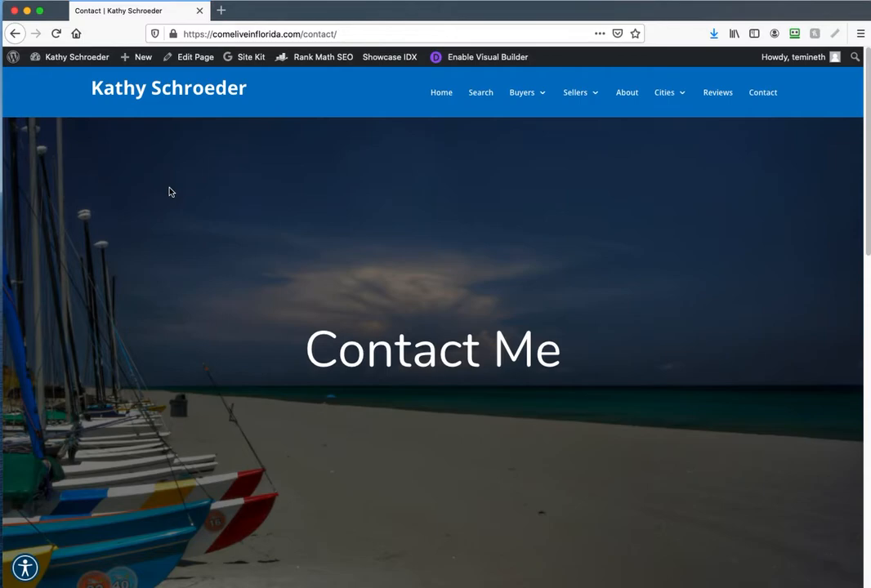
{"action": "scroll", "coordinate": [489, 490], "scroll_direction": "down", "scroll_amount": 5}
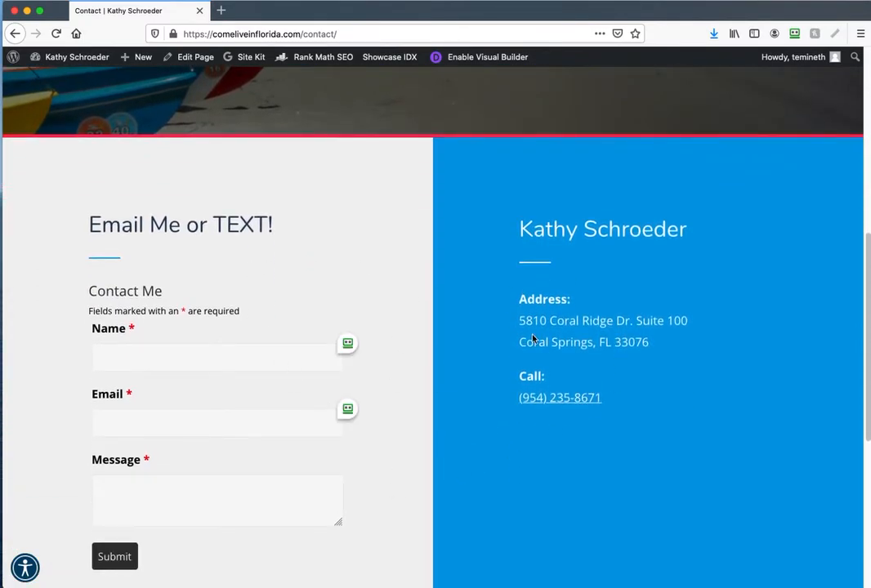
{"action": "scroll", "coordinate": [486, 409], "scroll_direction": "down", "scroll_amount": 3}
{"action": "scroll", "coordinate": [482, 410], "scroll_direction": "up", "scroll_amount": 6}
{"action": "scroll", "coordinate": [514, 310], "scroll_direction": "down", "scroll_amount": 4}
{"action": "scroll", "coordinate": [414, 416], "scroll_direction": "down", "scroll_amount": 4}
{"action": "scroll", "coordinate": [559, 437], "scroll_direction": "up", "scroll_amount": 6}
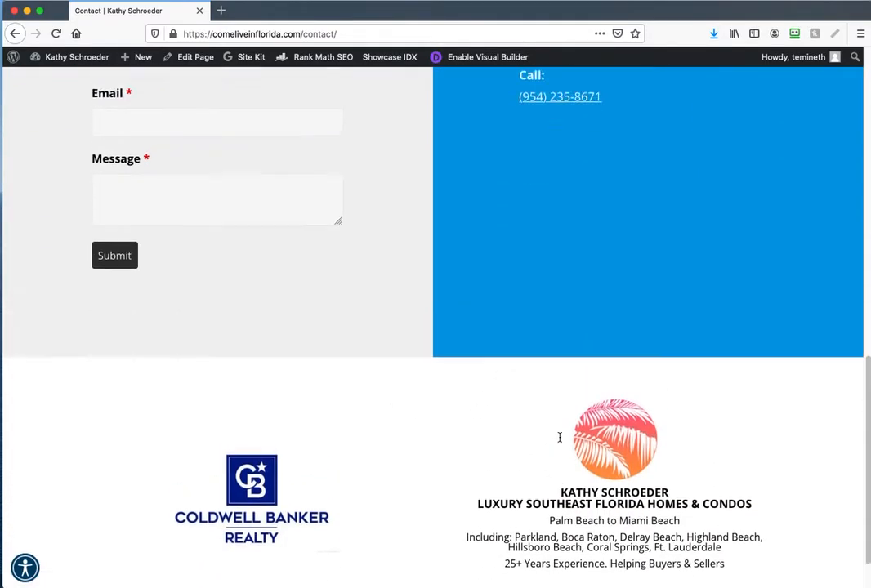
{"action": "scroll", "coordinate": [559, 441], "scroll_direction": "up", "scroll_amount": 3}
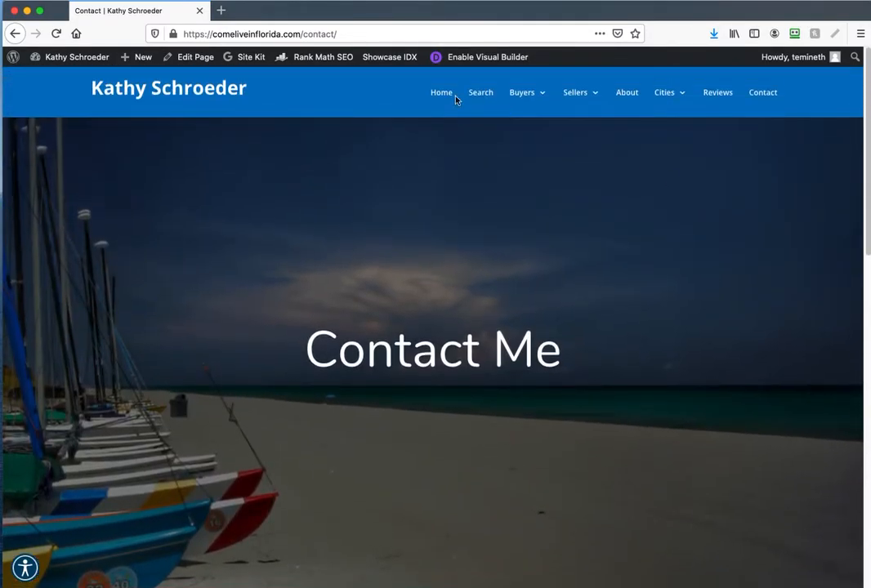
{"action": "left_click", "coordinate": [442, 97]}
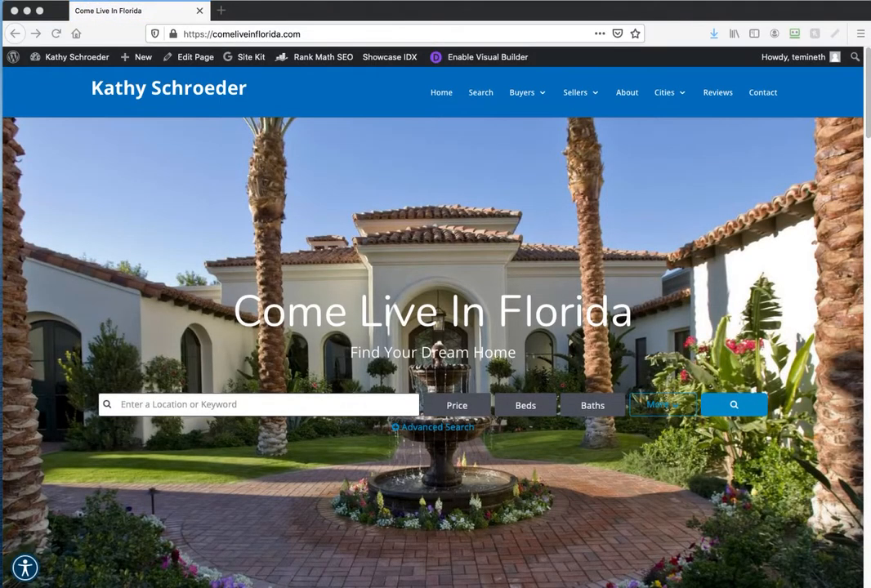
{"action": "left_click", "coordinate": [1, 543]}
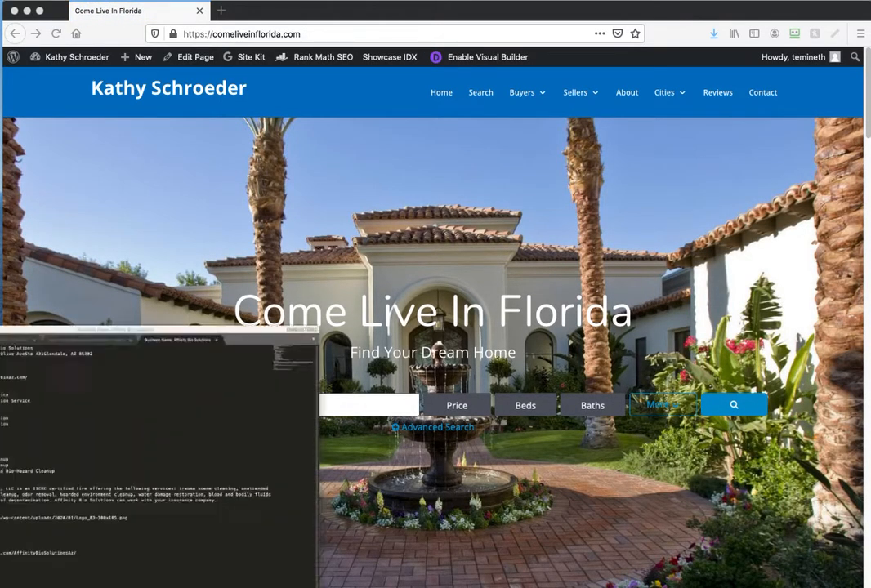
{"action": "double_click", "coordinate": [563, 78]}
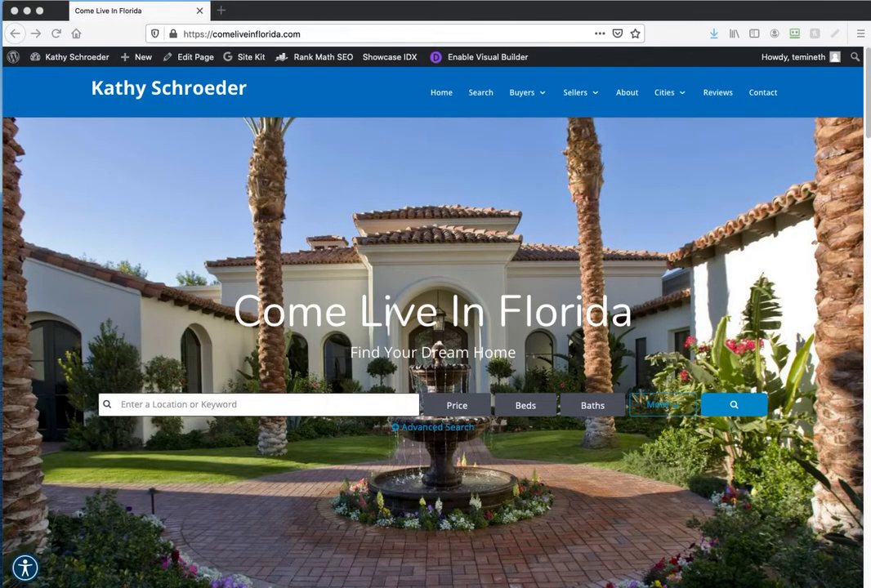
{"action": "left_click_drag", "start_coordinate": [2, 41], "coordinate": [519, 54]}
{"action": "left_click_drag", "start_coordinate": [870, 46], "coordinate": [639, 26]}
{"action": "left_click", "coordinate": [317, 181]}
- Open the property Search page and examine its filters, map and list of homes for sale
{"action": "left_click", "coordinate": [481, 93]}
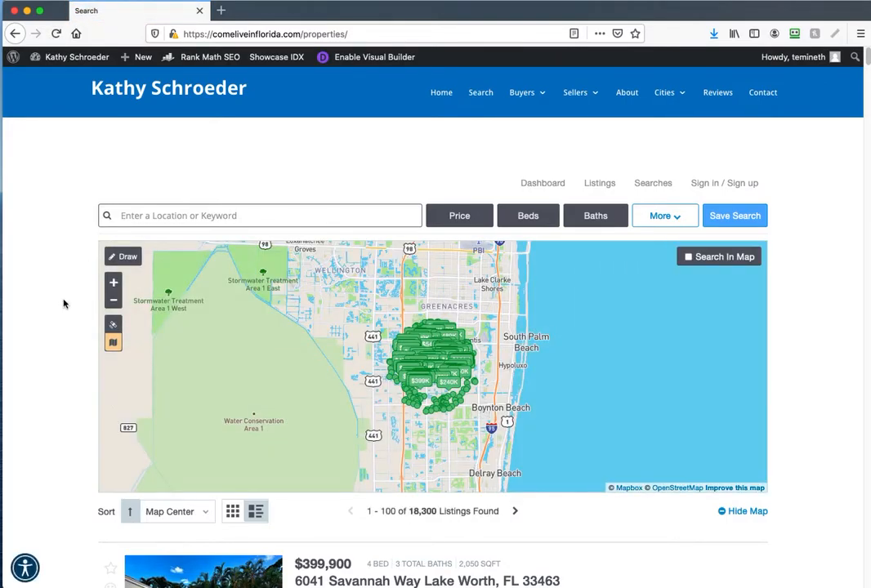
{"action": "scroll", "coordinate": [64, 304], "scroll_direction": "down", "scroll_amount": 8}
{"action": "scroll", "coordinate": [66, 306], "scroll_direction": "up", "scroll_amount": 6}
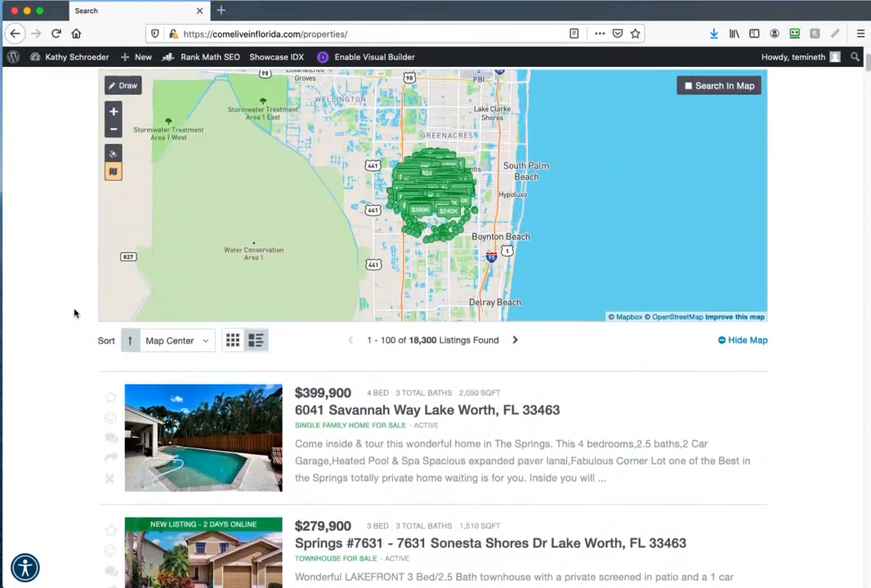
{"action": "scroll", "coordinate": [78, 258], "scroll_direction": "up", "scroll_amount": 4}
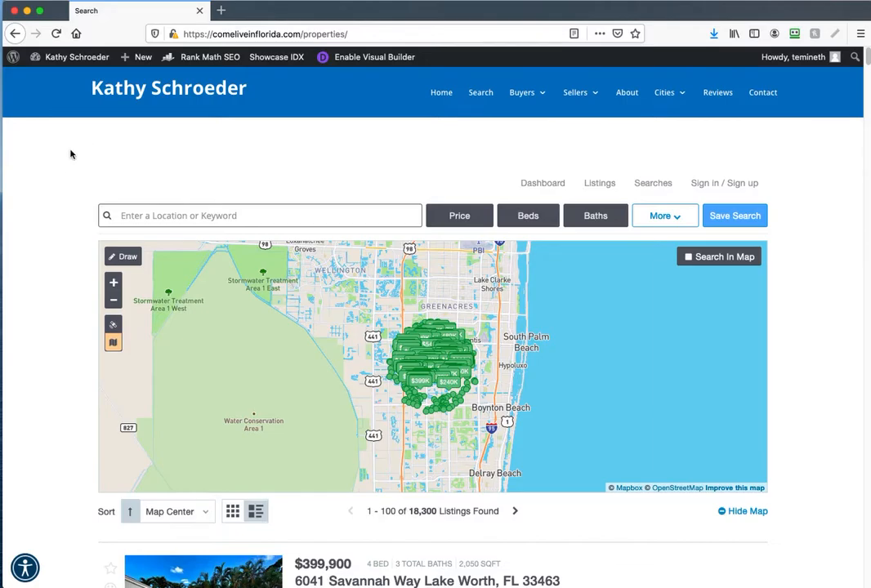
{"action": "scroll", "coordinate": [63, 176], "scroll_direction": "down", "scroll_amount": 15}
{"action": "scroll", "coordinate": [69, 192], "scroll_direction": "up", "scroll_amount": 15}
- Open the Buyers Information page and review its purchase preparation, credit, budgeting and buyer service sections
{"action": "mouse_move", "coordinate": [527, 97]}
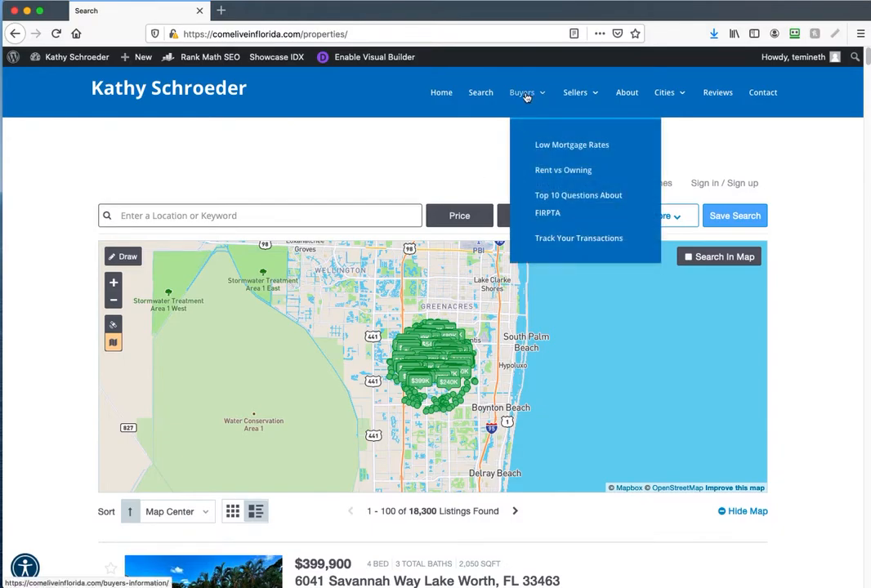
{"action": "left_click", "coordinate": [527, 97]}
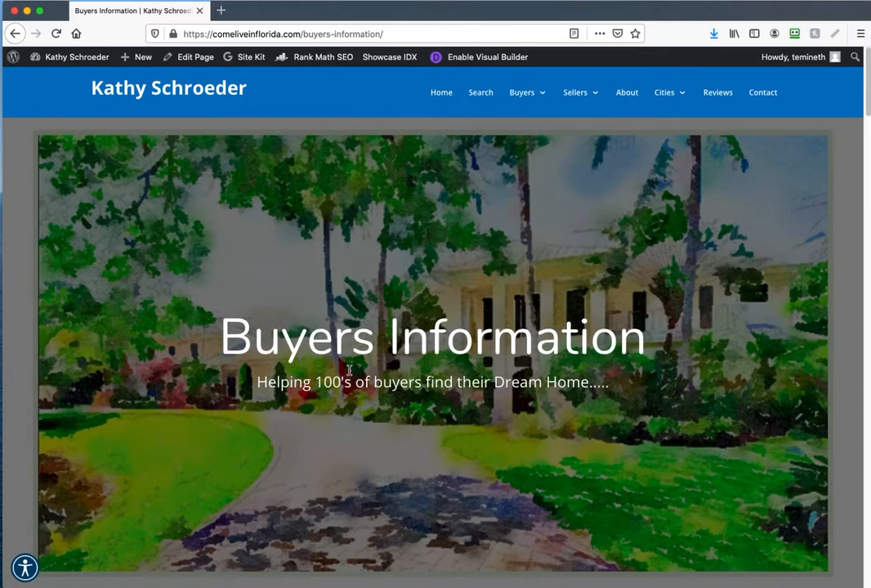
{"action": "scroll", "coordinate": [343, 364], "scroll_direction": "down", "scroll_amount": 8}
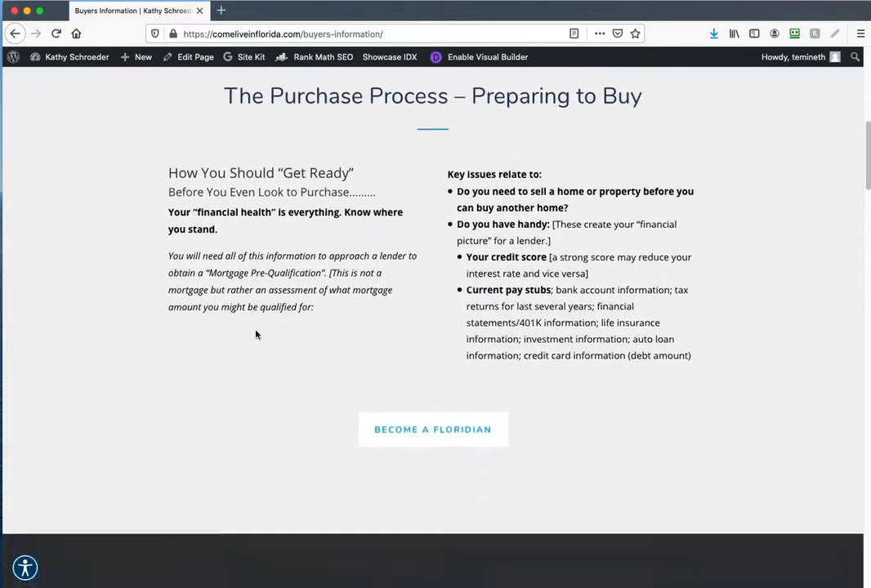
{"action": "scroll", "coordinate": [255, 335], "scroll_direction": "down", "scroll_amount": 15}
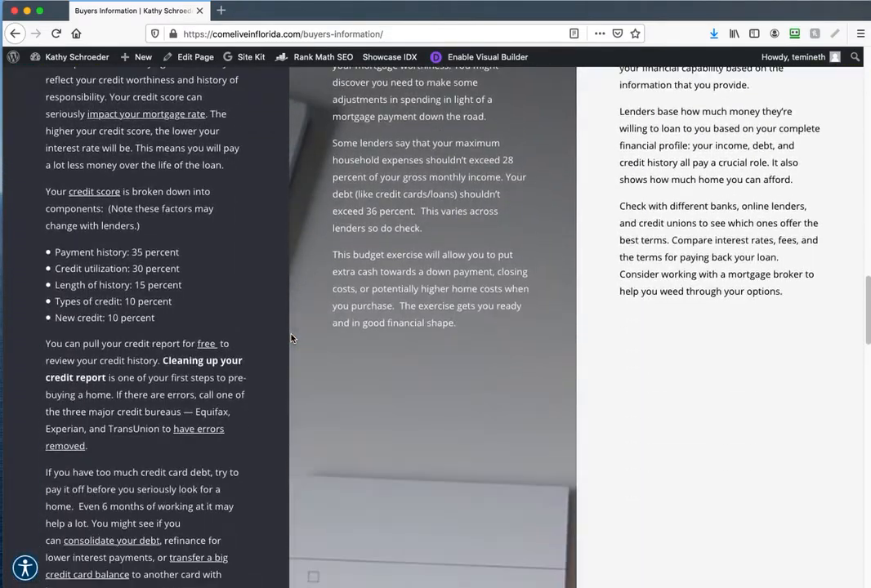
{"action": "scroll", "coordinate": [292, 337], "scroll_direction": "down", "scroll_amount": 20}
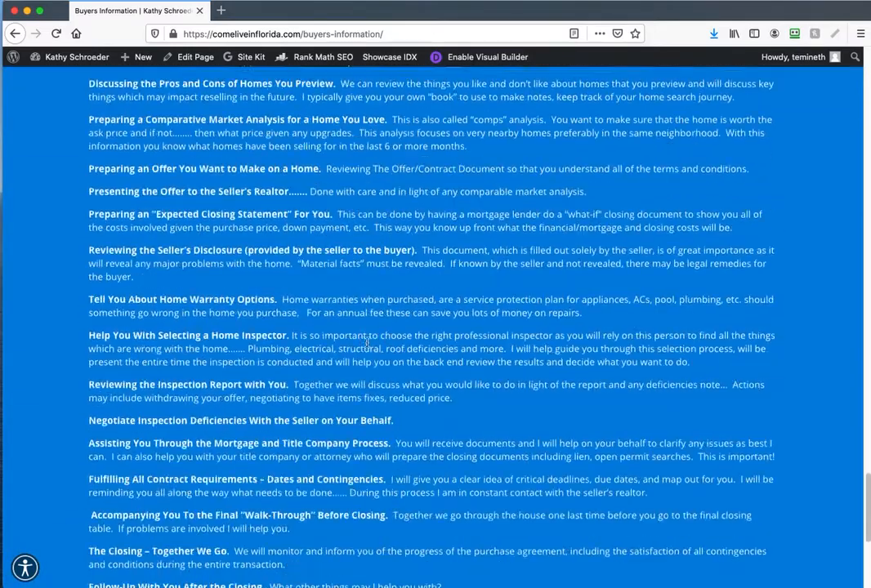
{"action": "scroll", "coordinate": [367, 341], "scroll_direction": "down", "scroll_amount": 5}
{"action": "scroll", "coordinate": [375, 338], "scroll_direction": "up", "scroll_amount": 20}
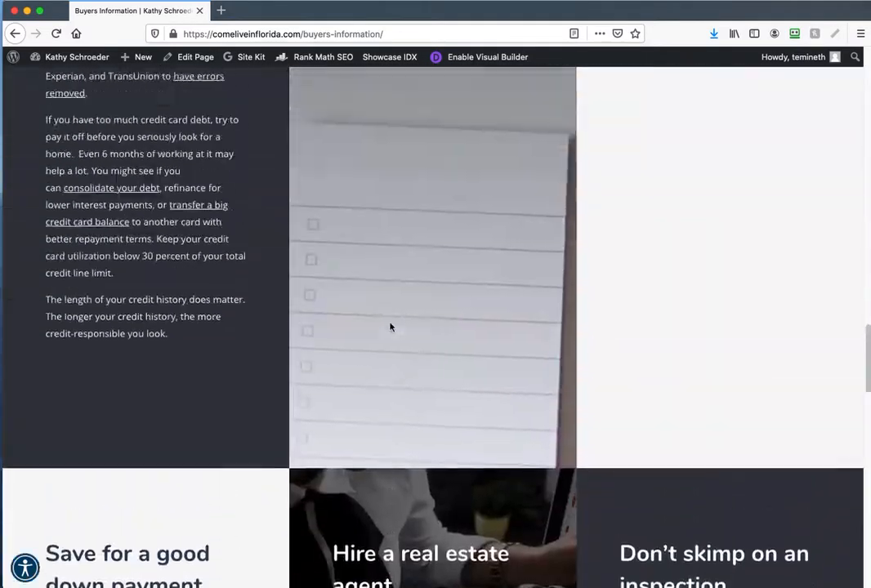
{"action": "scroll", "coordinate": [388, 286], "scroll_direction": "up", "scroll_amount": 10}
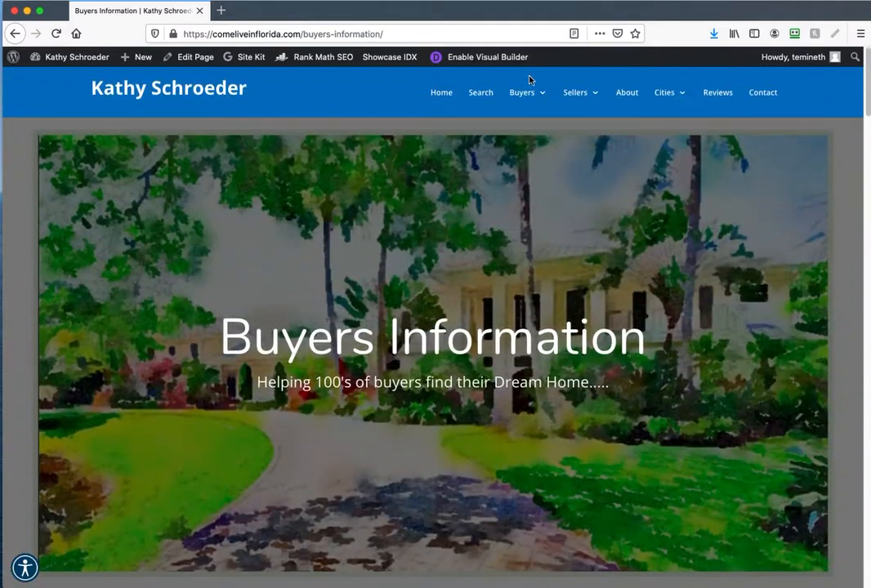
- Open the Sellers Information page and look through its content
{"action": "left_click", "coordinate": [573, 93]}
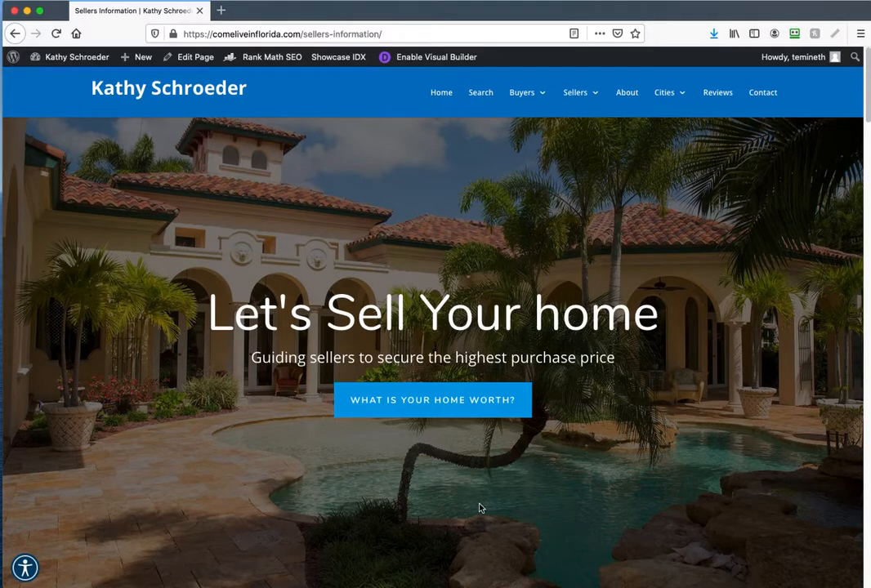
{"action": "scroll", "coordinate": [483, 508], "scroll_direction": "down", "scroll_amount": 15}
{"action": "scroll", "coordinate": [483, 508], "scroll_direction": "up", "scroll_amount": 15}
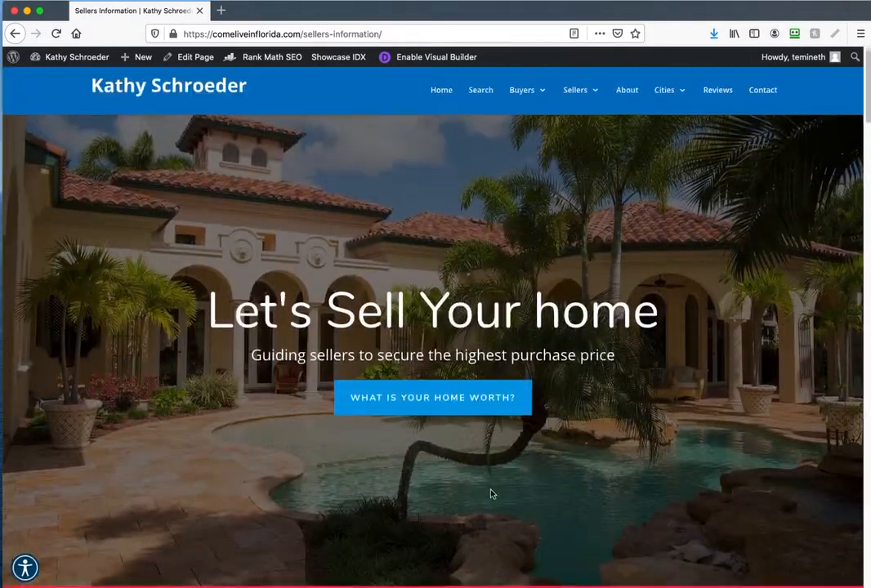
- Open the Boca Raton city page and bring it up for editing
{"action": "mouse_move", "coordinate": [667, 90]}
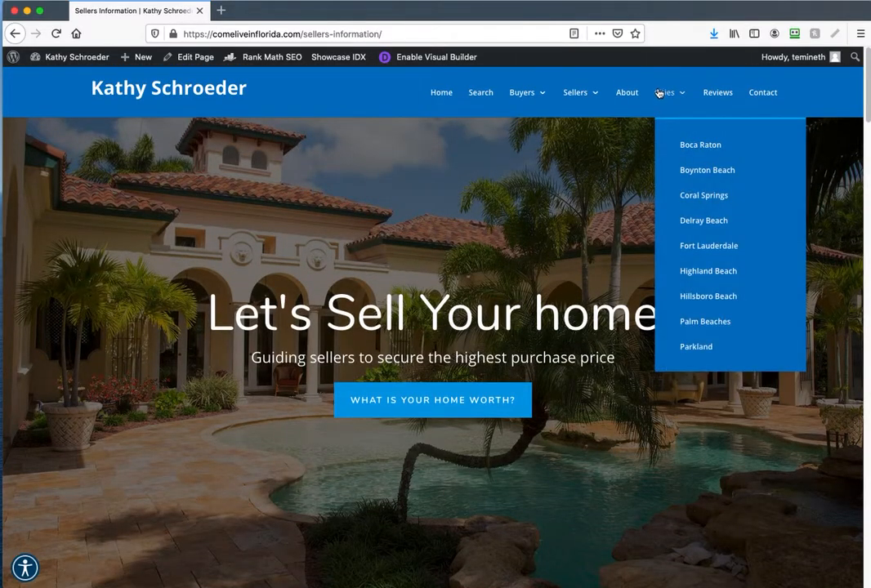
{"action": "left_click", "coordinate": [689, 147]}
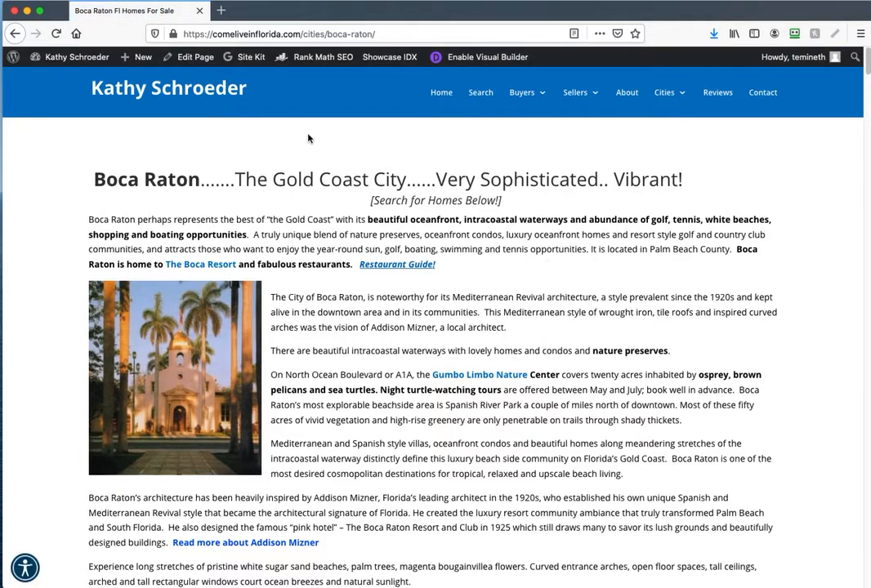
{"action": "left_click", "coordinate": [190, 57]}
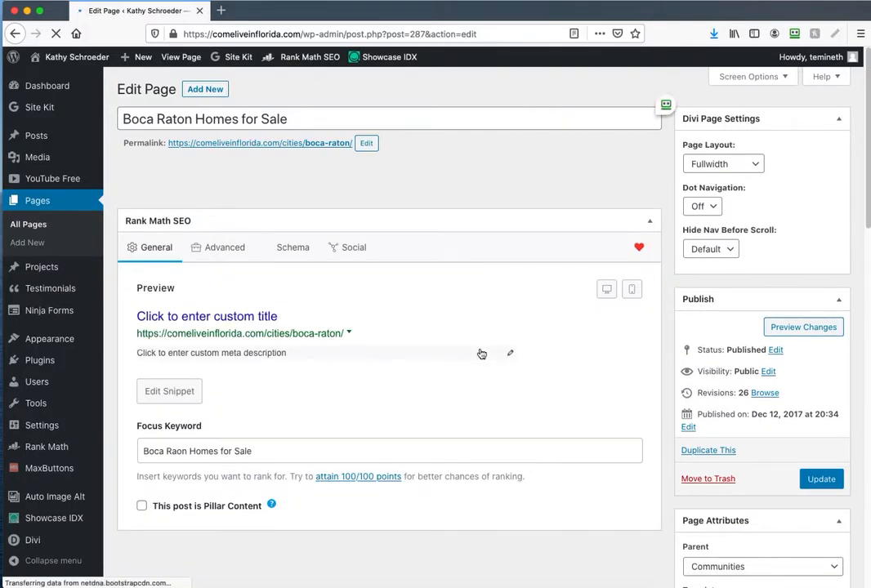
- Check the body code of the second Text module in the page's Divi Builder layout, then close its settings
{"action": "scroll", "coordinate": [481, 354], "scroll_direction": "down", "scroll_amount": 1}
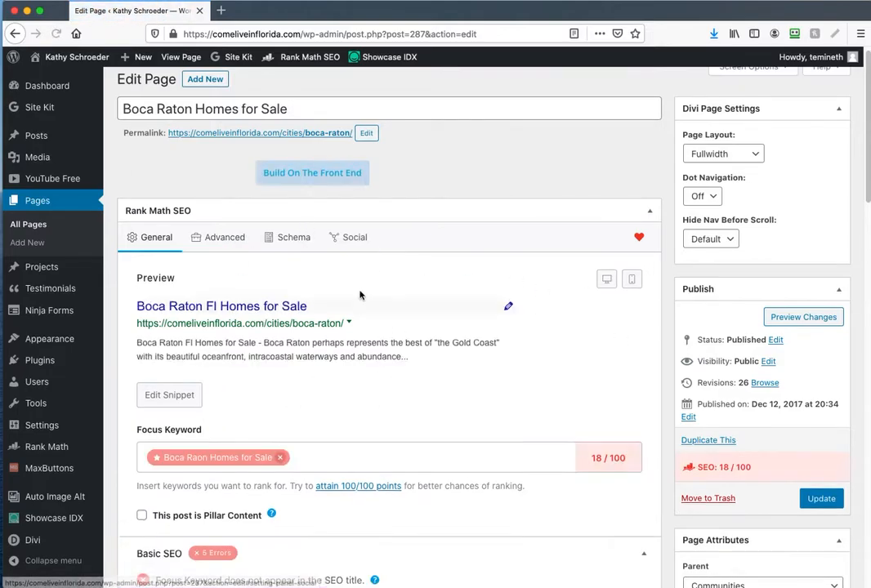
{"action": "scroll", "coordinate": [429, 310], "scroll_direction": "down", "scroll_amount": 10}
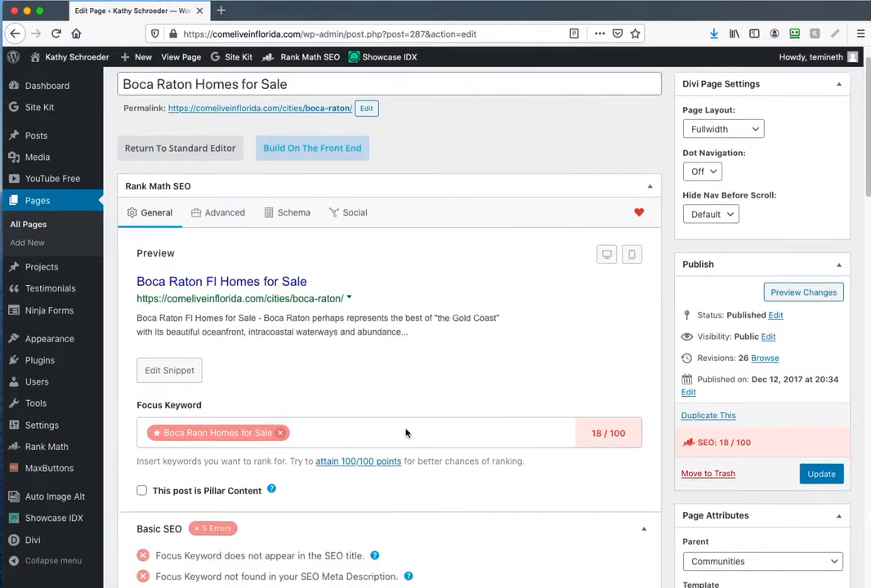
{"action": "scroll", "coordinate": [412, 425], "scroll_direction": "down", "scroll_amount": 4}
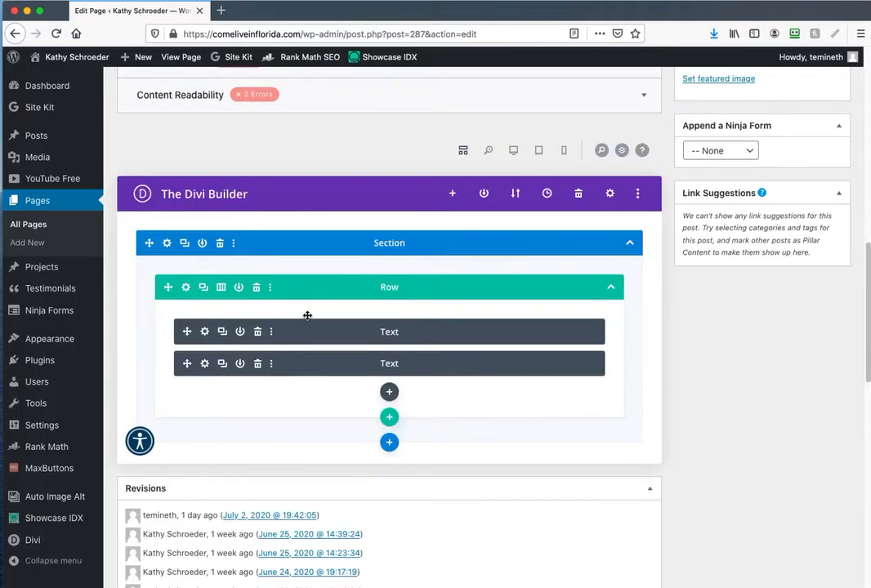
{"action": "left_click", "coordinate": [205, 364]}
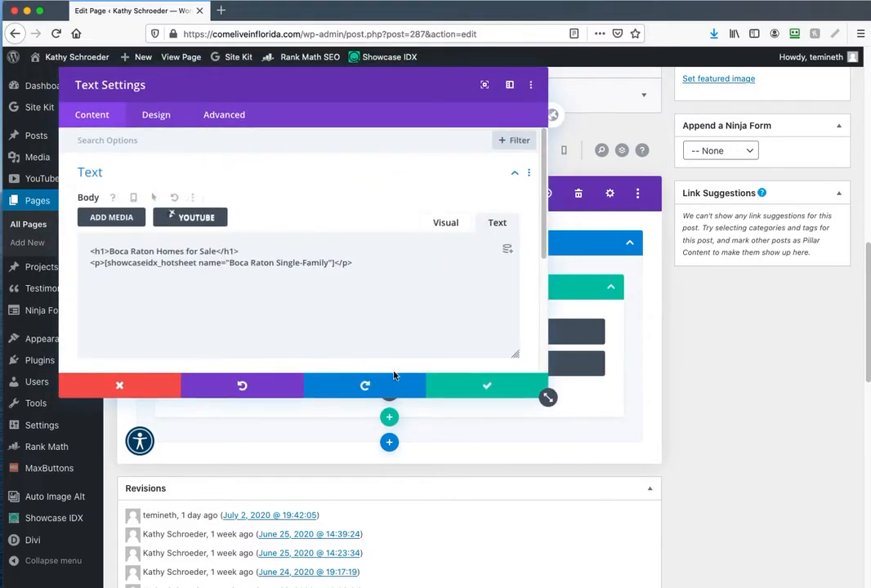
{"action": "left_click", "coordinate": [490, 386]}
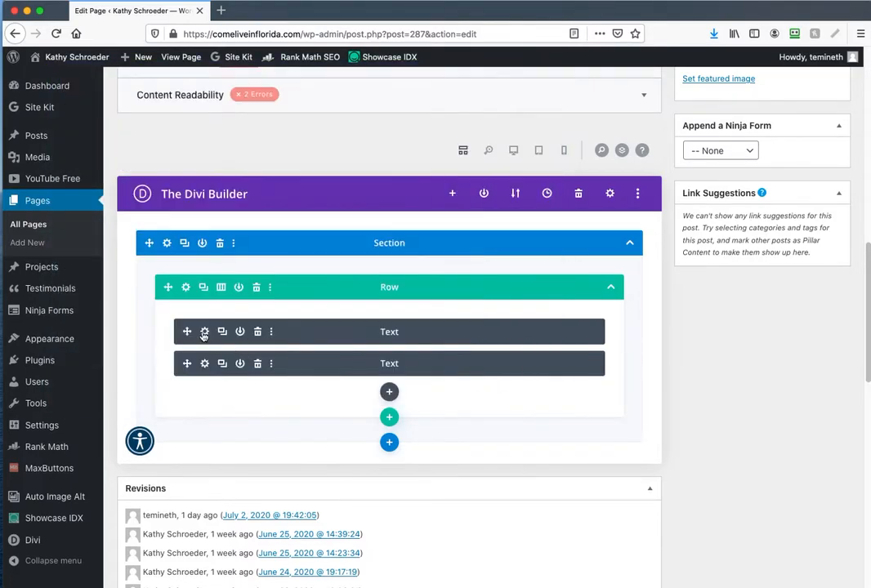
- Open the settings of the first Text module and review its Boca Raton body content in the visual editor
{"action": "left_click", "coordinate": [204, 332]}
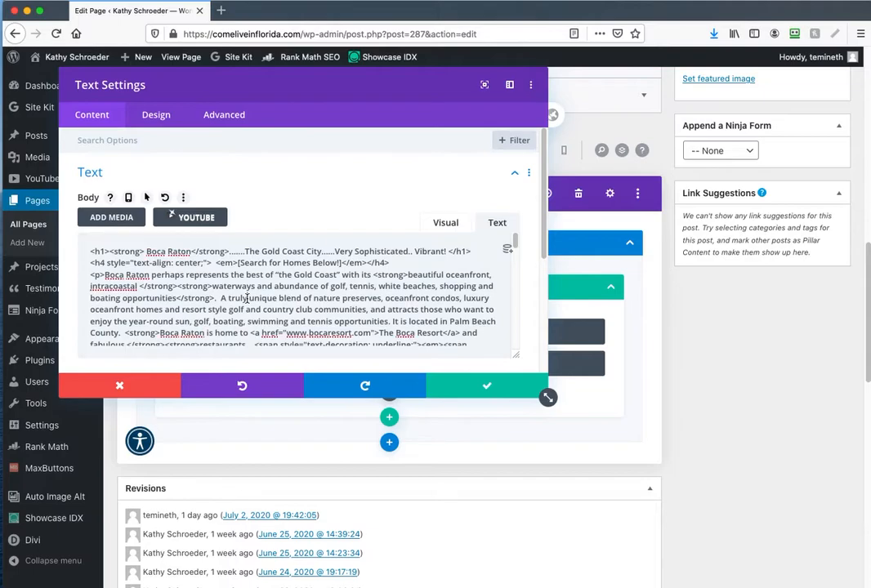
{"action": "left_click", "coordinate": [446, 223]}
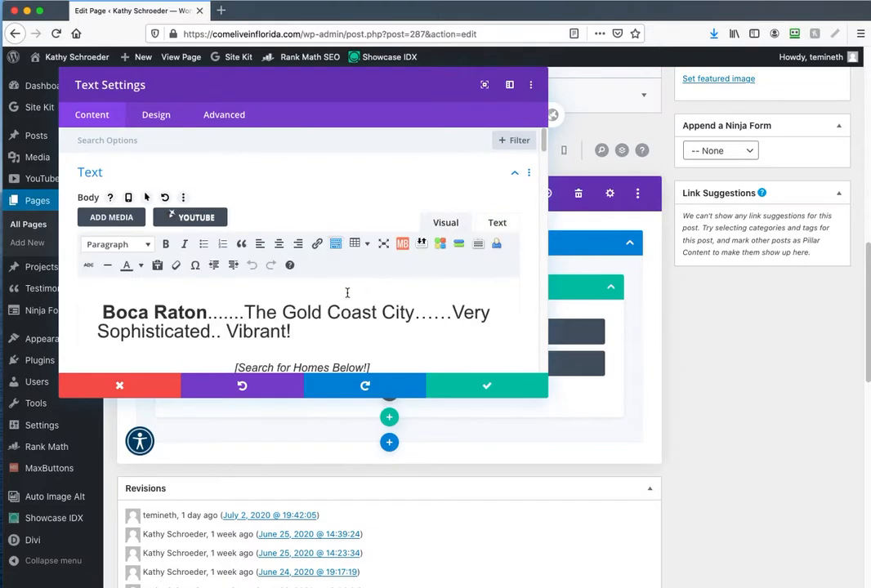
{"action": "scroll", "coordinate": [382, 304], "scroll_direction": "down", "scroll_amount": 5}
{"action": "scroll", "coordinate": [382, 304], "scroll_direction": "up", "scroll_amount": 5}
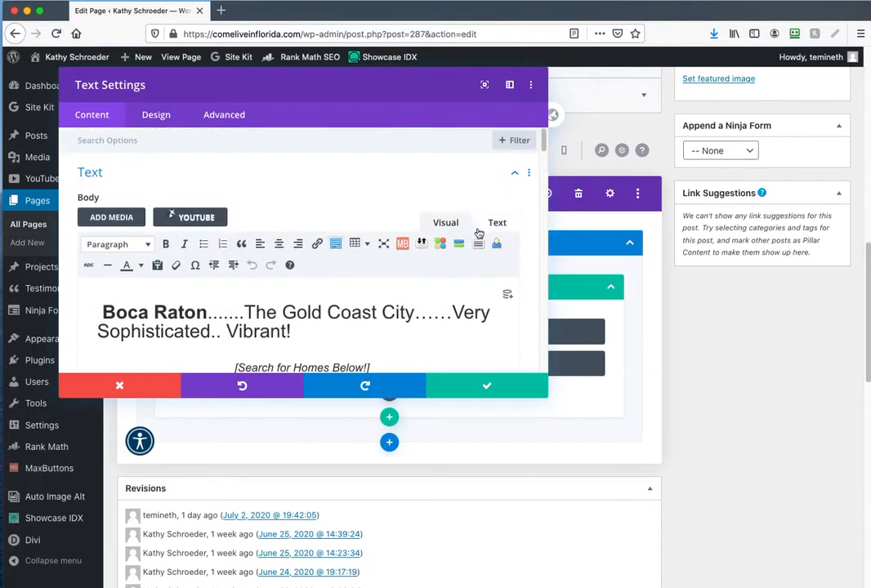
- Show the first Text module's body as HTML code and copy all of it
{"action": "left_click", "coordinate": [494, 222]}
{"action": "left_click", "coordinate": [234, 302]}
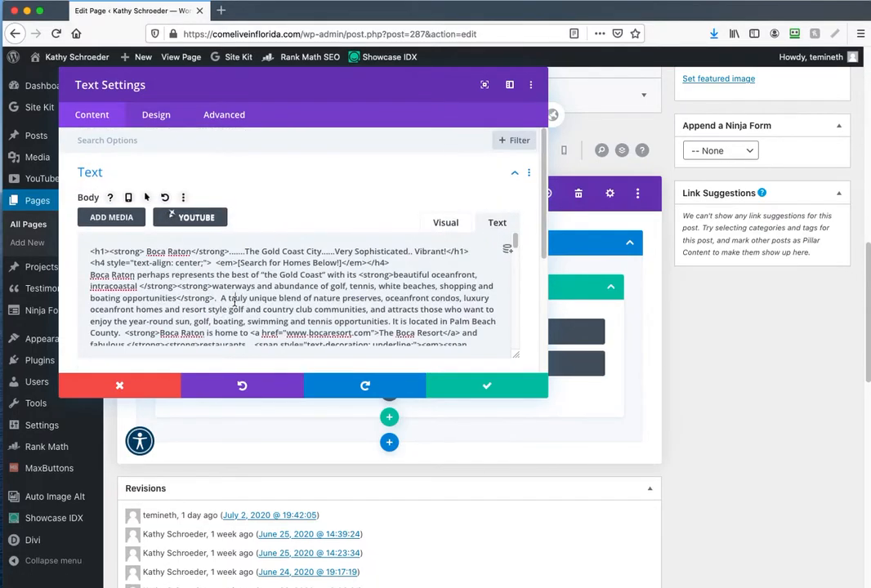
{"action": "key", "text": "super+a"}
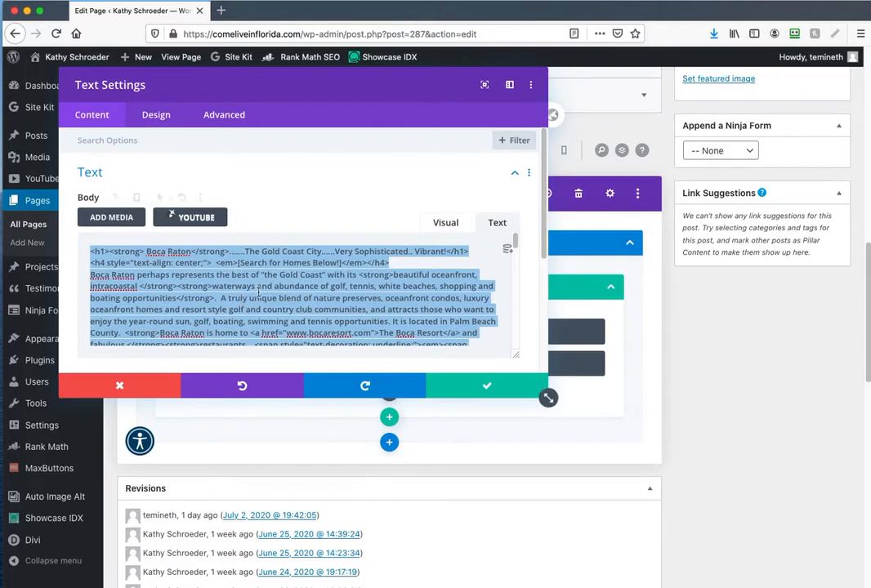
{"action": "right_click", "coordinate": [229, 291]}
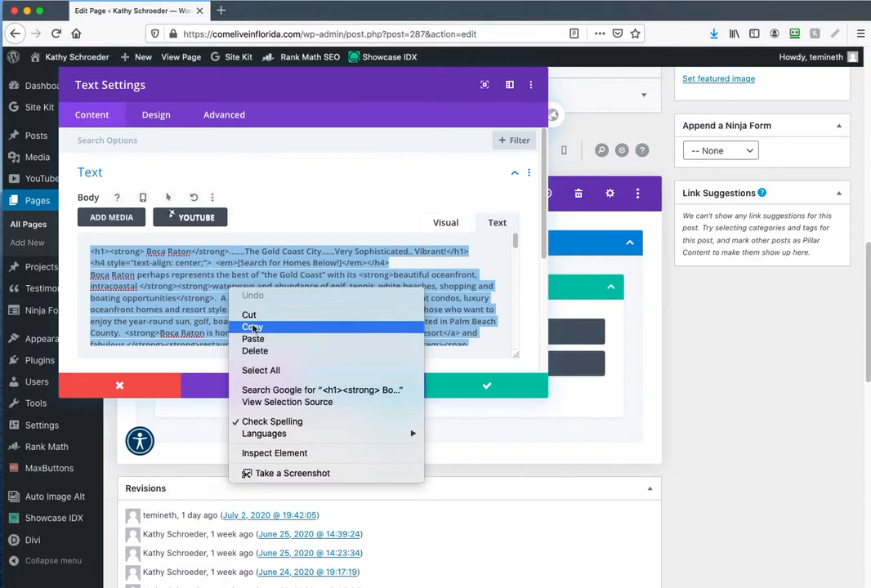
{"action": "left_click", "coordinate": [252, 327]}
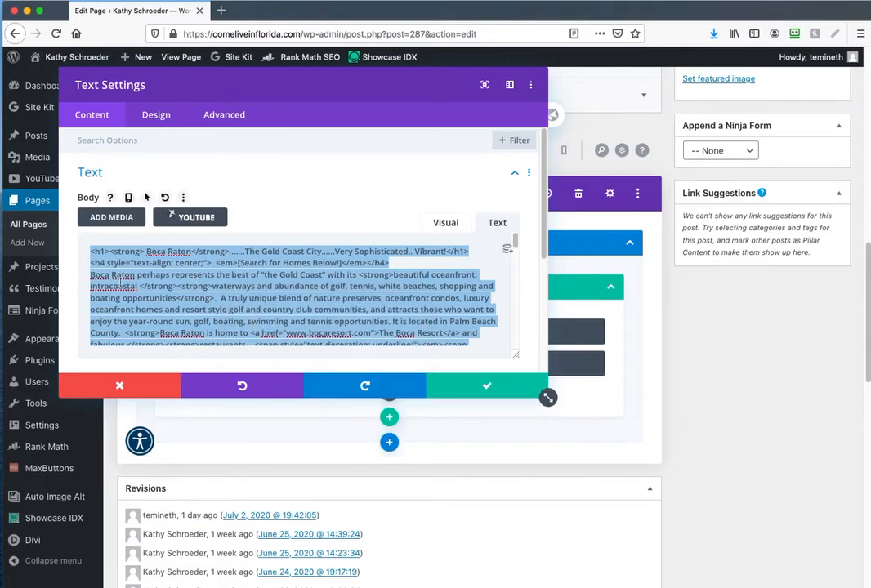
- Switch to the text editor, paste the copied code into the untitled file as a backup, and save and close the Text module's settings
{"action": "key", "text": "super+Tab"}
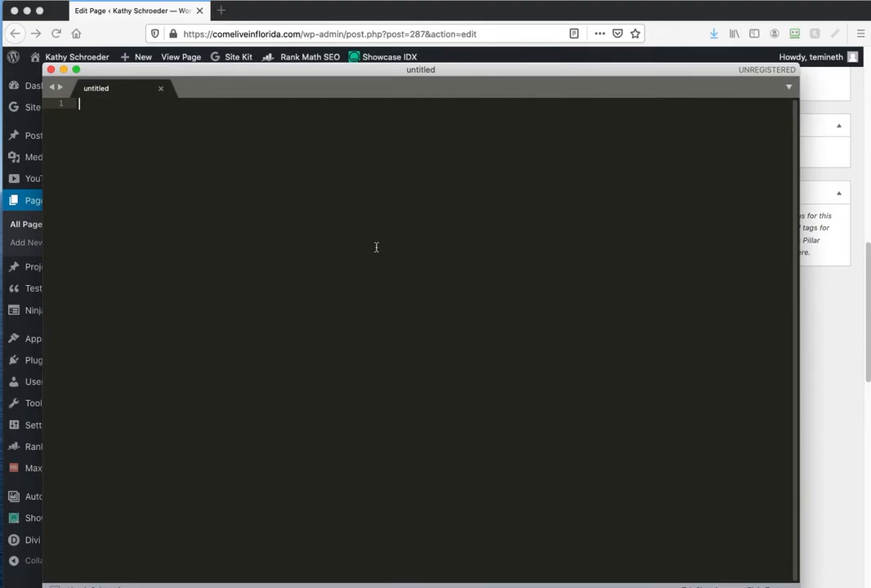
{"action": "key", "text": "super+v"}
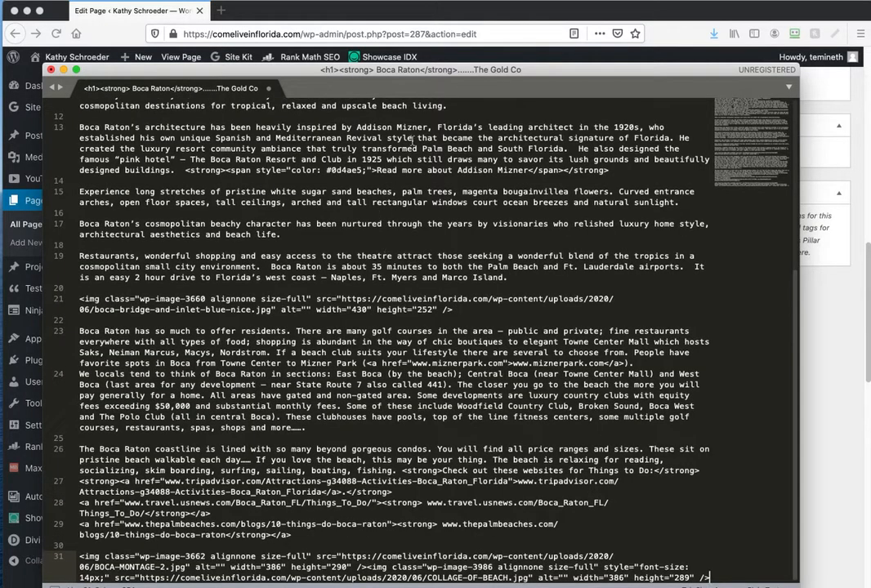
{"action": "left_click_drag", "start_coordinate": [413, 69], "coordinate": [0, 23]}
{"action": "scroll", "coordinate": [384, 27], "scroll_direction": "up", "scroll_amount": 5}
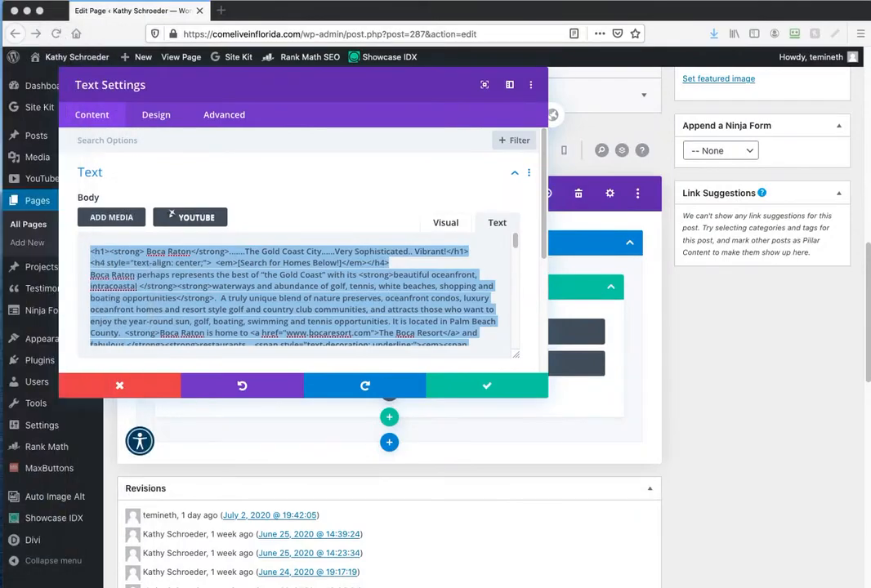
{"action": "left_click", "coordinate": [472, 387]}
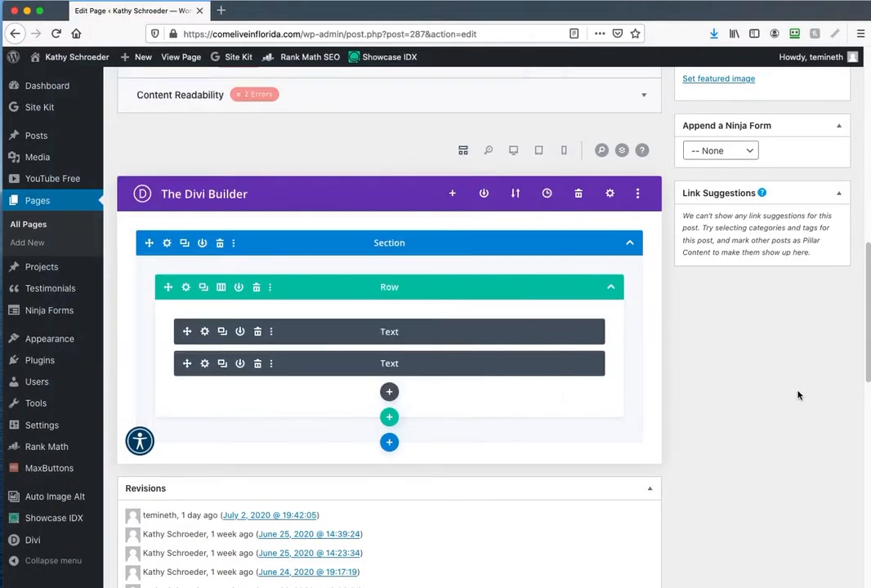
- Load the Buyers Information layout from the existing pages into the Divi Builder, with Replace existing content turned off
{"action": "left_click", "coordinate": [451, 197]}
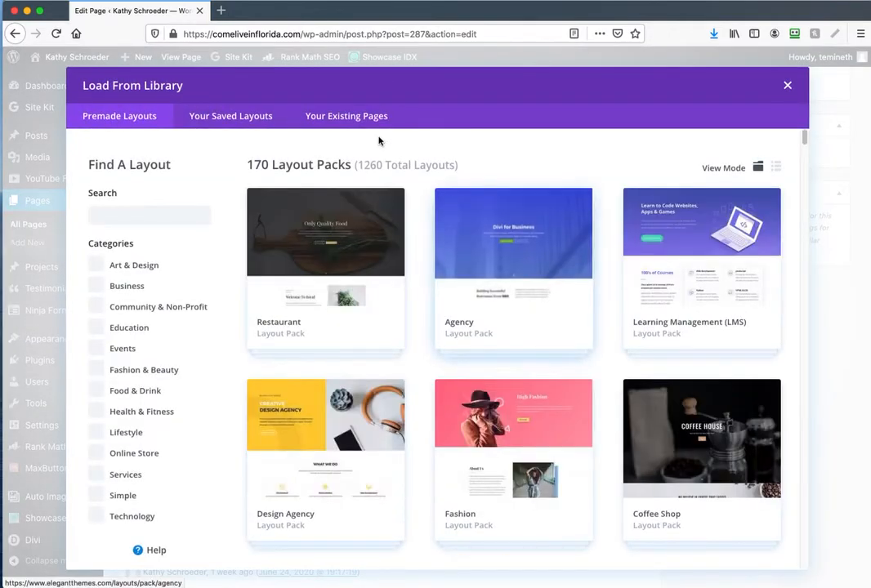
{"action": "left_click", "coordinate": [333, 117]}
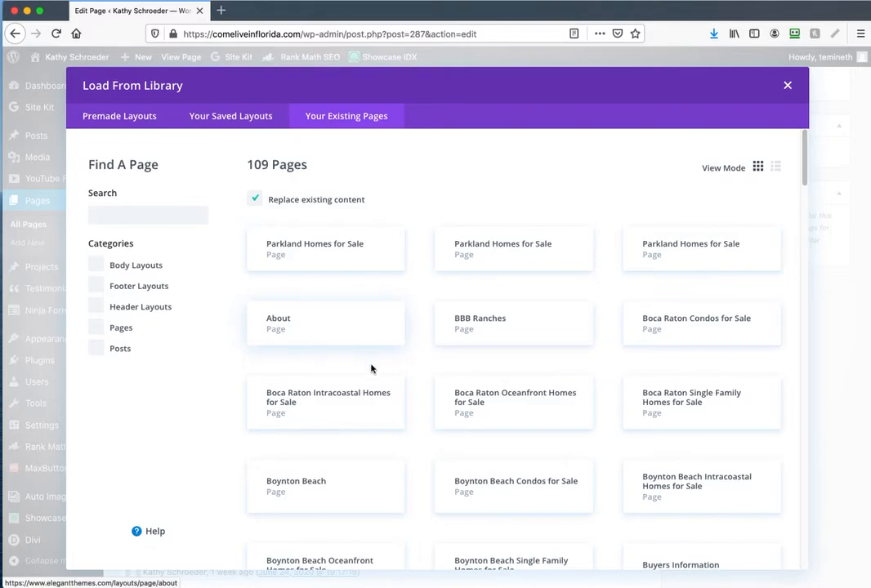
{"action": "scroll", "coordinate": [368, 343], "scroll_direction": "down", "scroll_amount": 2}
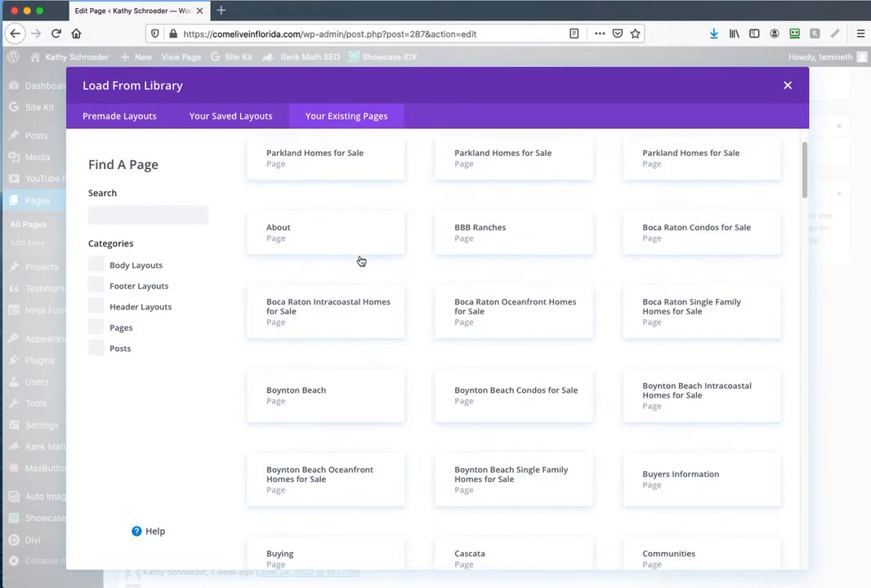
{"action": "scroll", "coordinate": [352, 255], "scroll_direction": "up", "scroll_amount": 2}
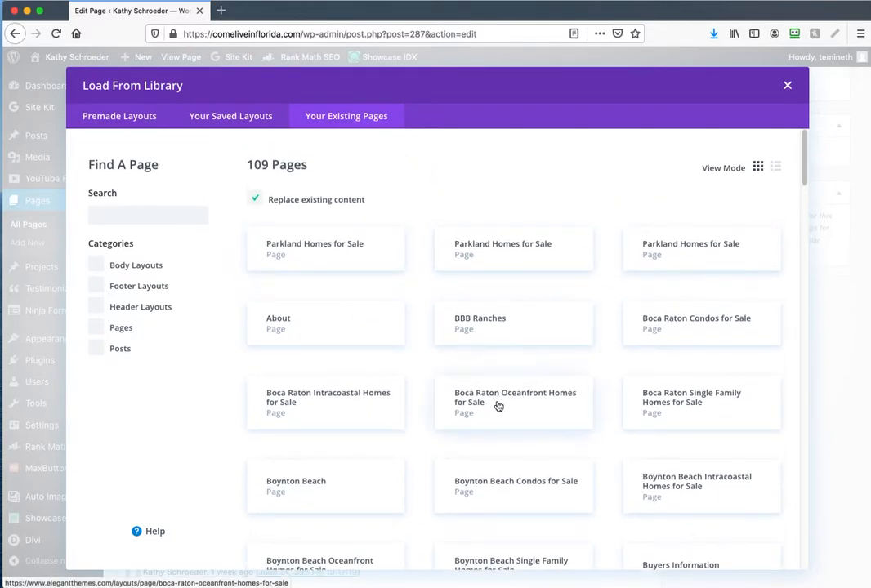
{"action": "scroll", "coordinate": [684, 504], "scroll_direction": "down", "scroll_amount": 2}
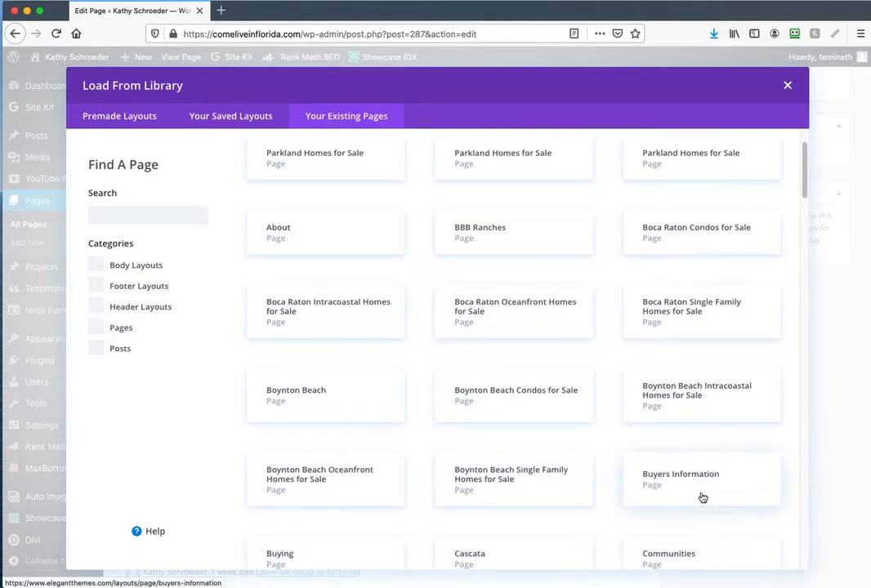
{"action": "scroll", "coordinate": [702, 497], "scroll_direction": "up", "scroll_amount": 2}
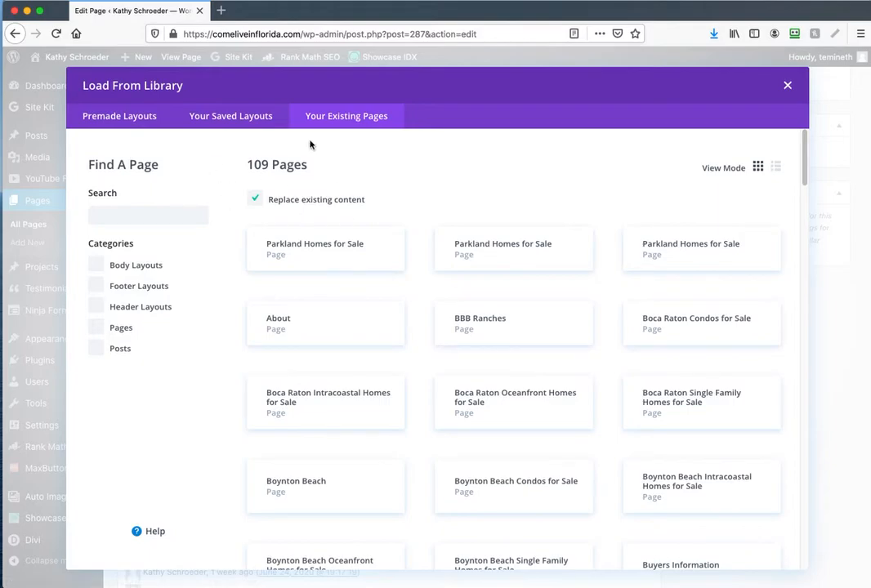
{"action": "left_click", "coordinate": [254, 199]}
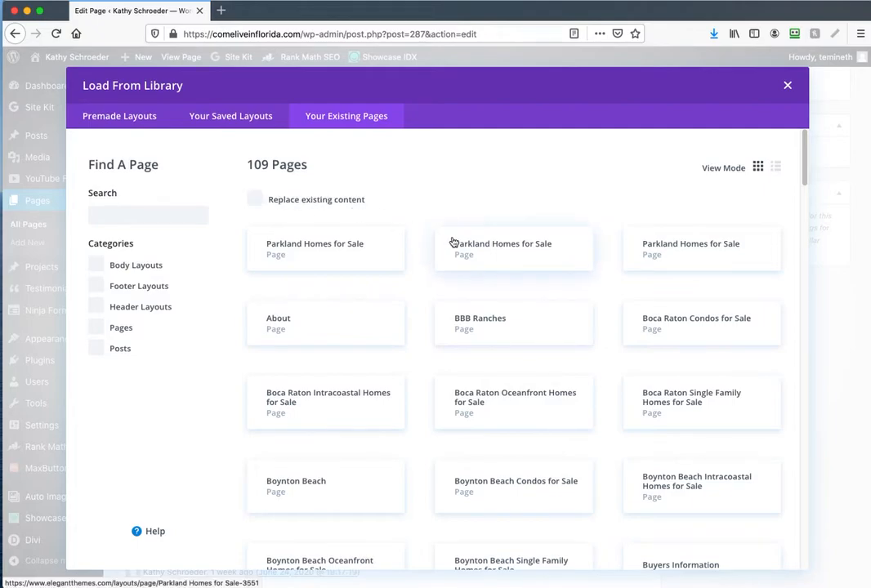
{"action": "scroll", "coordinate": [447, 265], "scroll_direction": "down", "scroll_amount": 2}
{"action": "scroll", "coordinate": [380, 270], "scroll_direction": "down", "scroll_amount": 3}
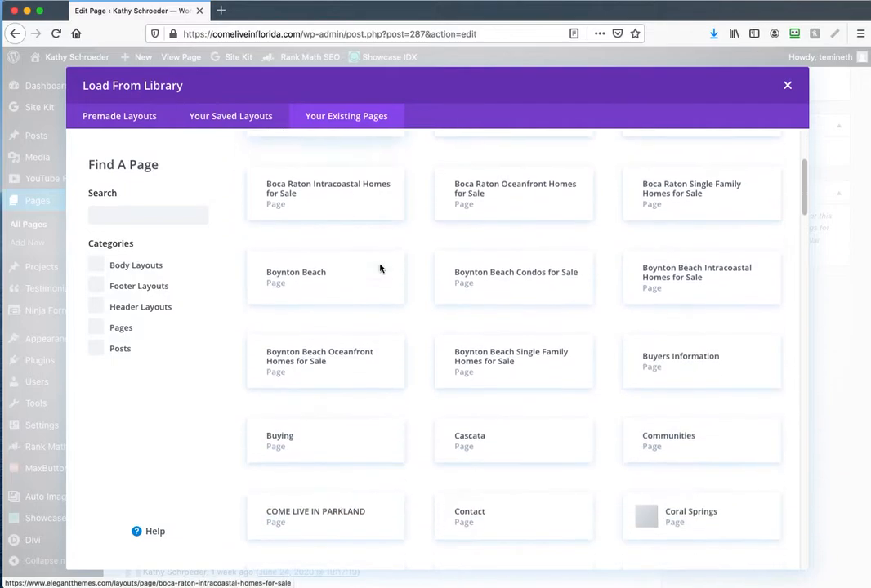
{"action": "left_click", "coordinate": [680, 350]}
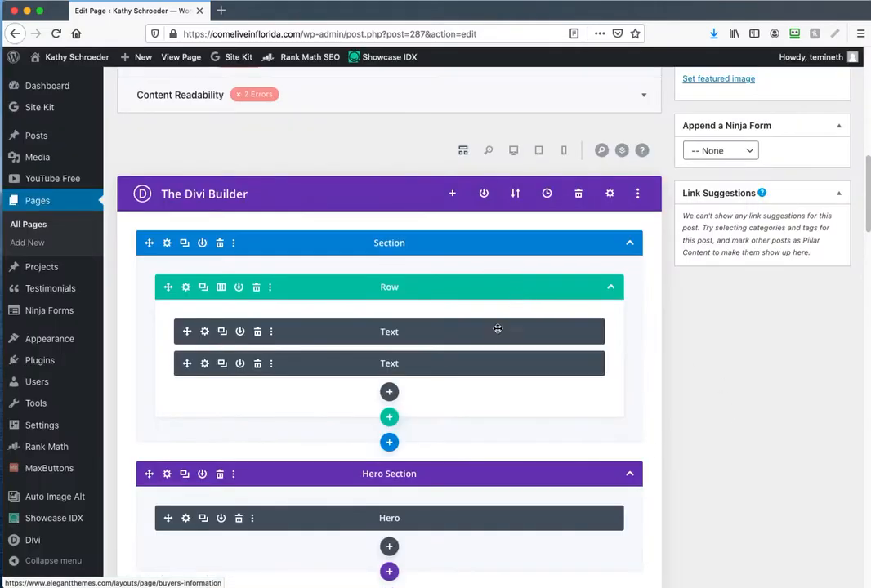
- Look over the sections added below the original Text modules and update the Boca Raton page
{"action": "scroll", "coordinate": [617, 367], "scroll_direction": "down", "scroll_amount": 6}
{"action": "scroll", "coordinate": [618, 367], "scroll_direction": "up", "scroll_amount": 7}
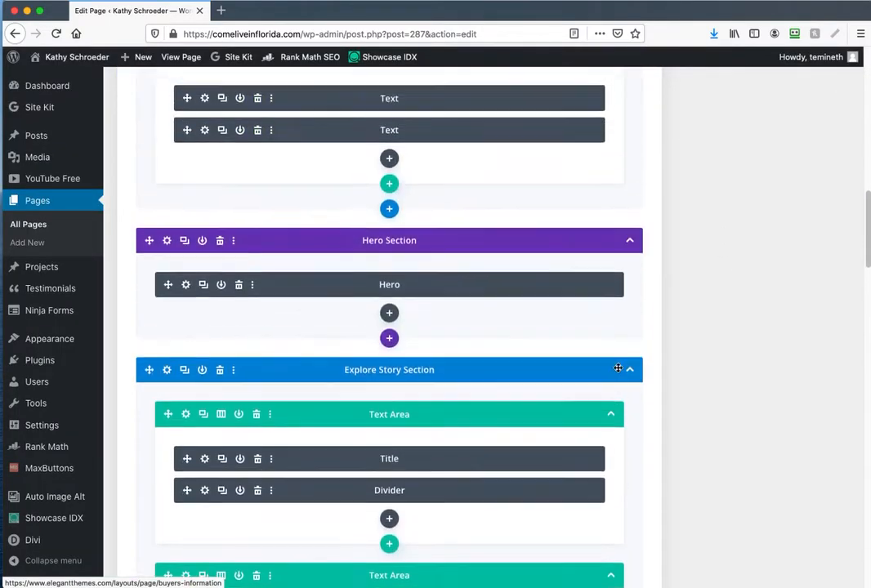
{"action": "scroll", "coordinate": [618, 372], "scroll_direction": "up", "scroll_amount": 3}
{"action": "scroll", "coordinate": [643, 267], "scroll_direction": "up", "scroll_amount": 6}
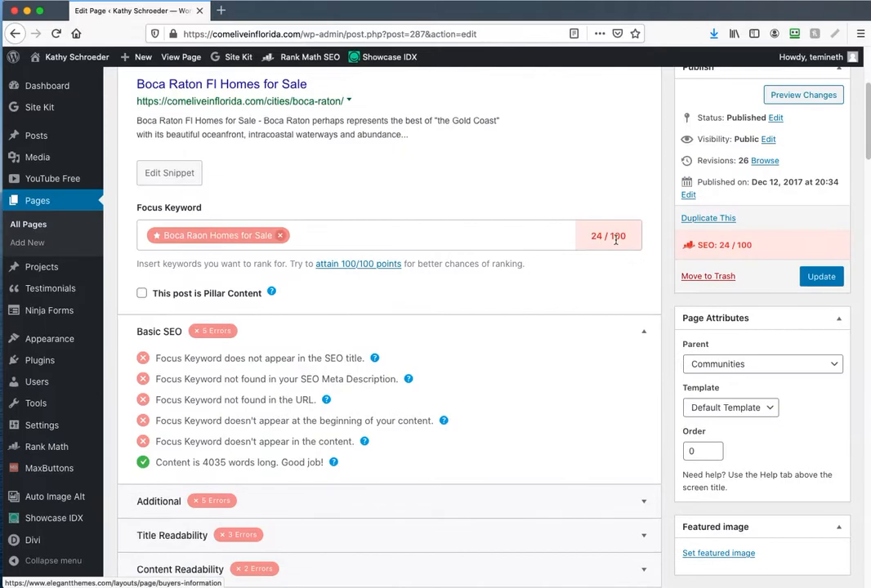
{"action": "left_click", "coordinate": [825, 513]}
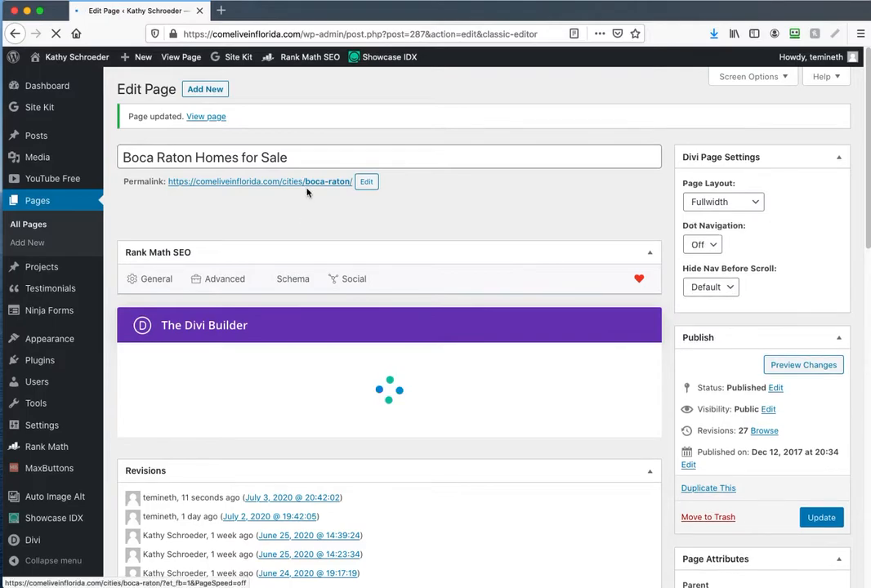
- Open the Boca Raton page's permalink in a new tab and bring that tab to the front
{"action": "right_click", "coordinate": [314, 184]}
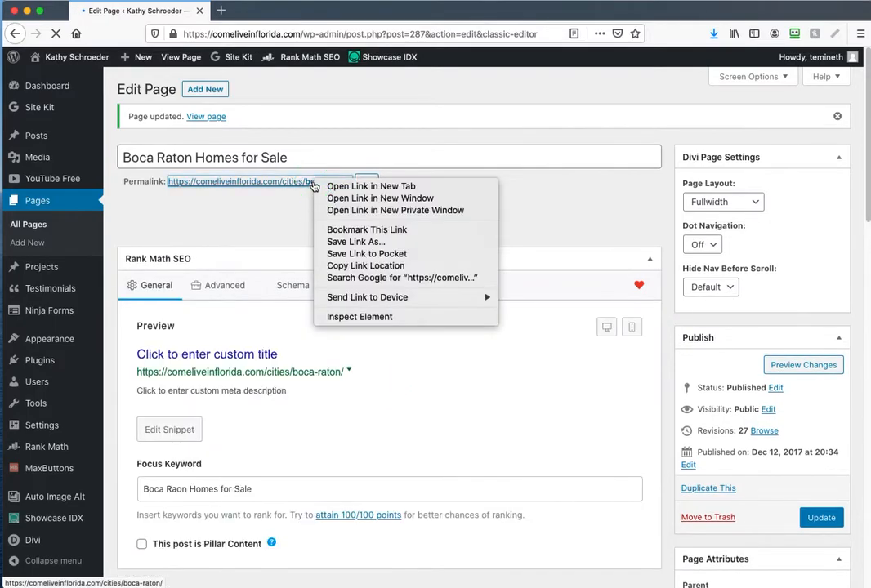
{"action": "left_click", "coordinate": [330, 187]}
{"action": "left_click", "coordinate": [277, 14]}
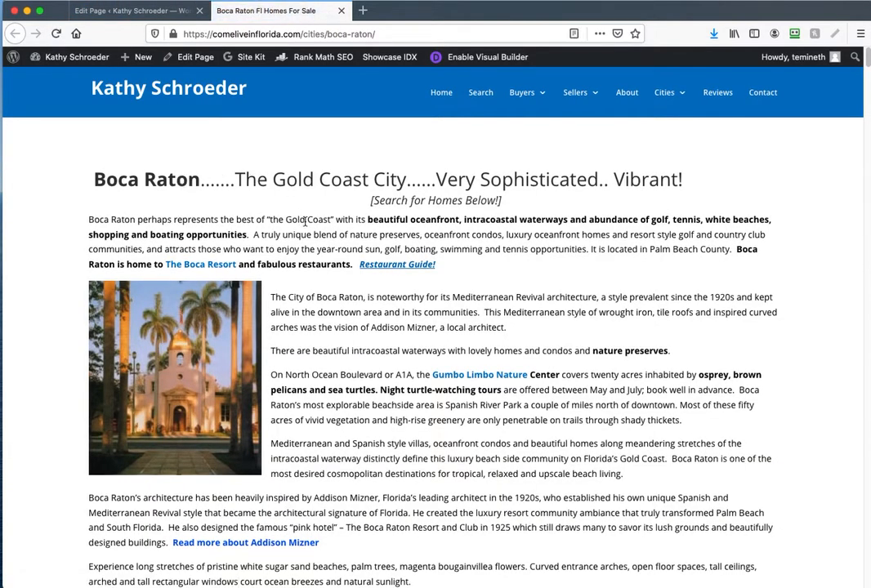
- Check the live Boca Raton page below the home listings for the inserted Buyers Information banner and Purchase Process section
{"action": "scroll", "coordinate": [368, 253], "scroll_direction": "down", "scroll_amount": 15}
{"action": "scroll", "coordinate": [379, 263], "scroll_direction": "down", "scroll_amount": 20}
{"action": "scroll", "coordinate": [69, 297], "scroll_direction": "down", "scroll_amount": 20}
{"action": "scroll", "coordinate": [59, 290], "scroll_direction": "down", "scroll_amount": 20}
{"action": "scroll", "coordinate": [58, 290], "scroll_direction": "down", "scroll_amount": 15}
{"action": "scroll", "coordinate": [202, 291], "scroll_direction": "up", "scroll_amount": 4}
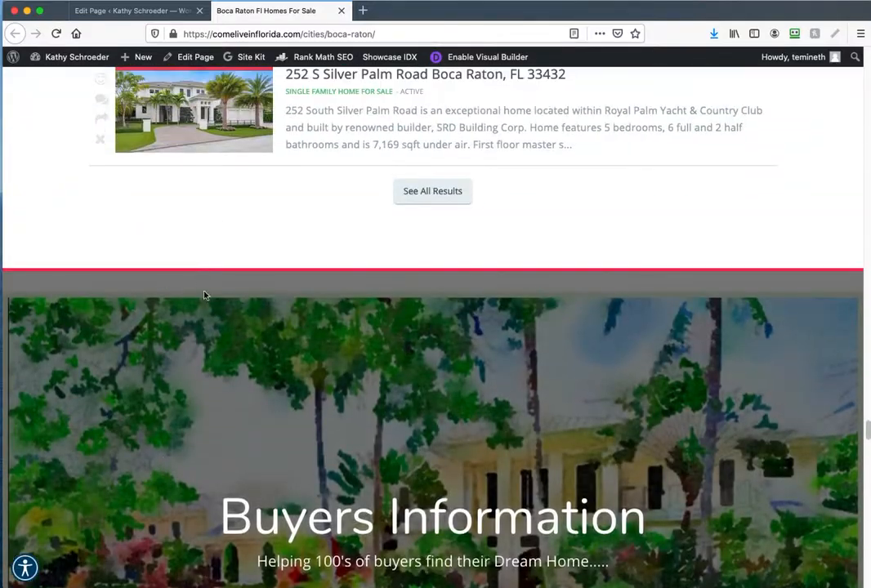
{"action": "scroll", "coordinate": [221, 372], "scroll_direction": "down", "scroll_amount": 5}
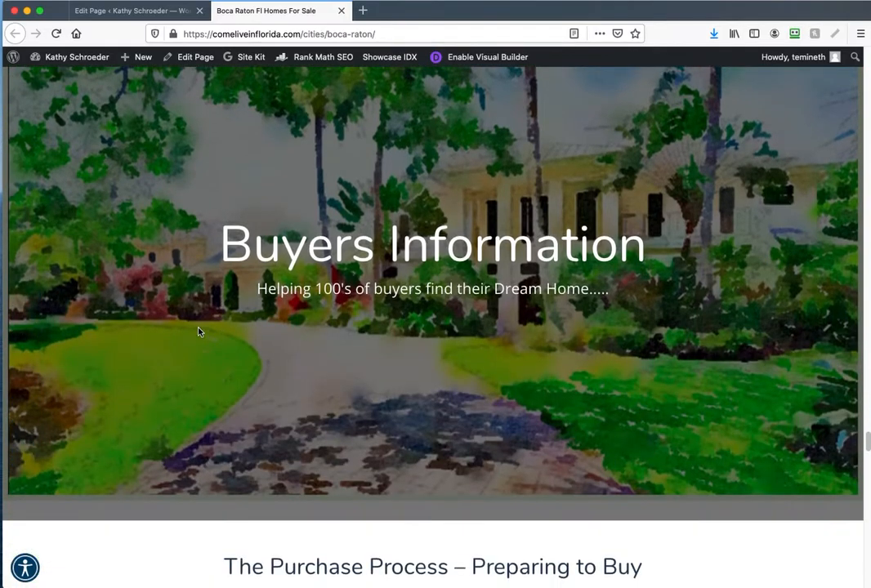
{"action": "scroll", "coordinate": [234, 347], "scroll_direction": "down", "scroll_amount": 20}
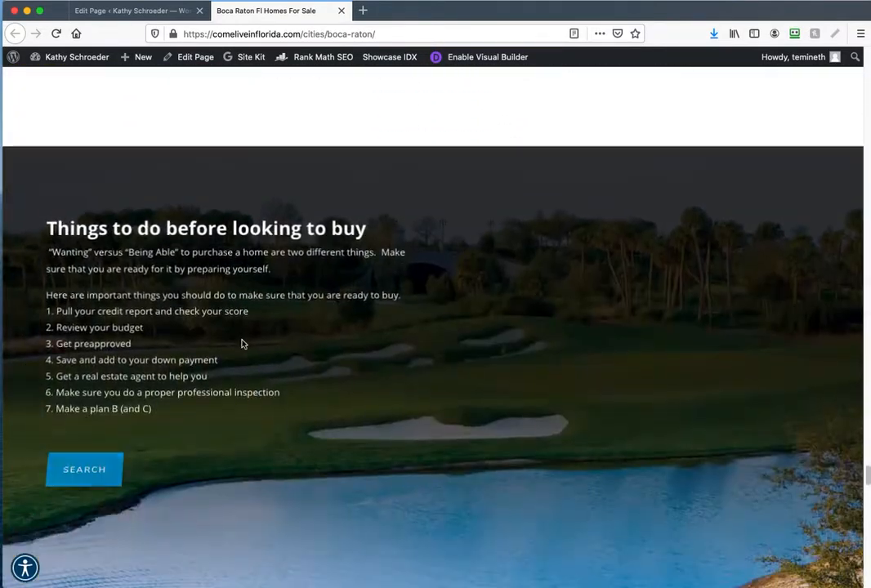
{"action": "scroll", "coordinate": [245, 341], "scroll_direction": "up", "scroll_amount": 20}
{"action": "scroll", "coordinate": [255, 339], "scroll_direction": "down", "scroll_amount": 14}
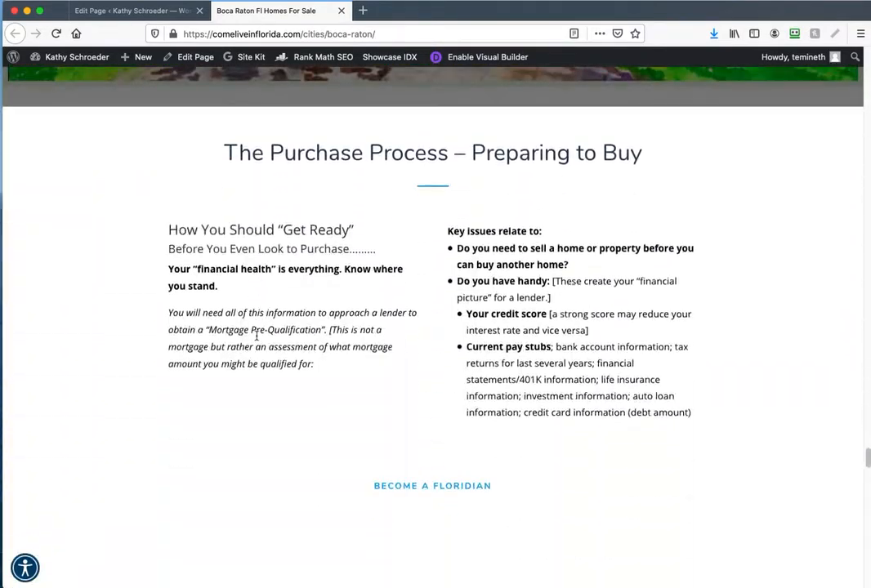
{"action": "scroll", "coordinate": [257, 335], "scroll_direction": "down", "scroll_amount": 8}
{"action": "scroll", "coordinate": [258, 338], "scroll_direction": "up", "scroll_amount": 20}
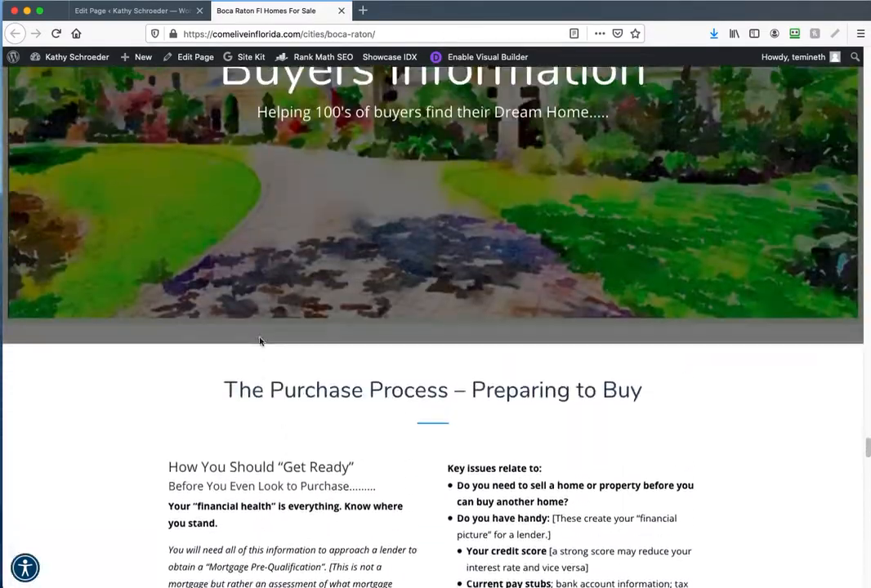
{"action": "scroll", "coordinate": [257, 337], "scroll_direction": "up", "scroll_amount": 3}
{"action": "scroll", "coordinate": [266, 307], "scroll_direction": "down", "scroll_amount": 6}
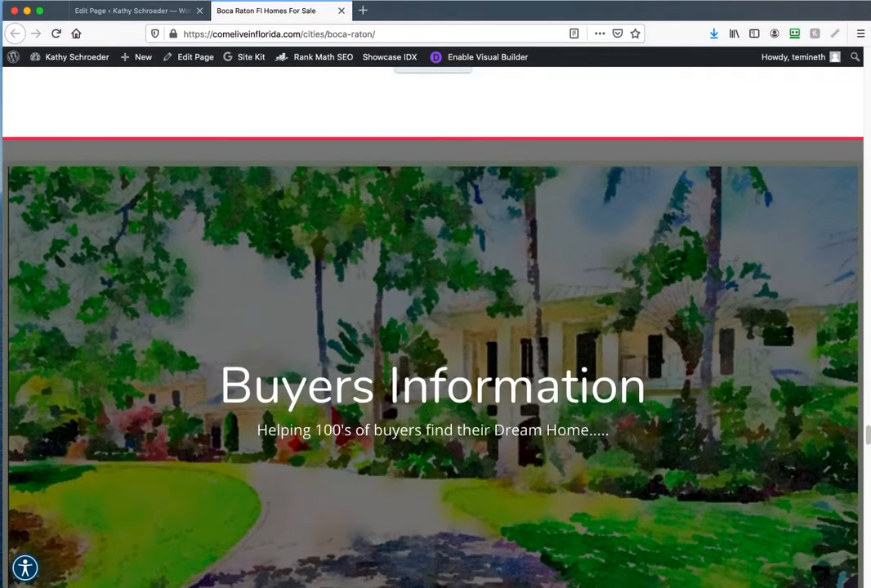
- Review the remaining buyer advice sections on the live page, from the purchase process to the inspection tips, and return to the page editor
{"action": "scroll", "coordinate": [290, 286], "scroll_direction": "down", "scroll_amount": 10}
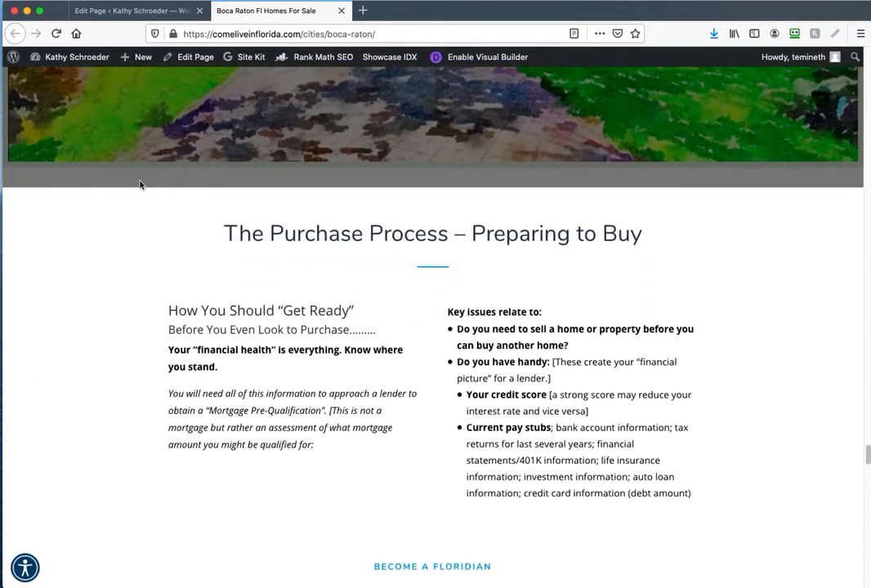
{"action": "scroll", "coordinate": [301, 316], "scroll_direction": "down", "scroll_amount": 5}
{"action": "scroll", "coordinate": [395, 300], "scroll_direction": "down", "scroll_amount": 4}
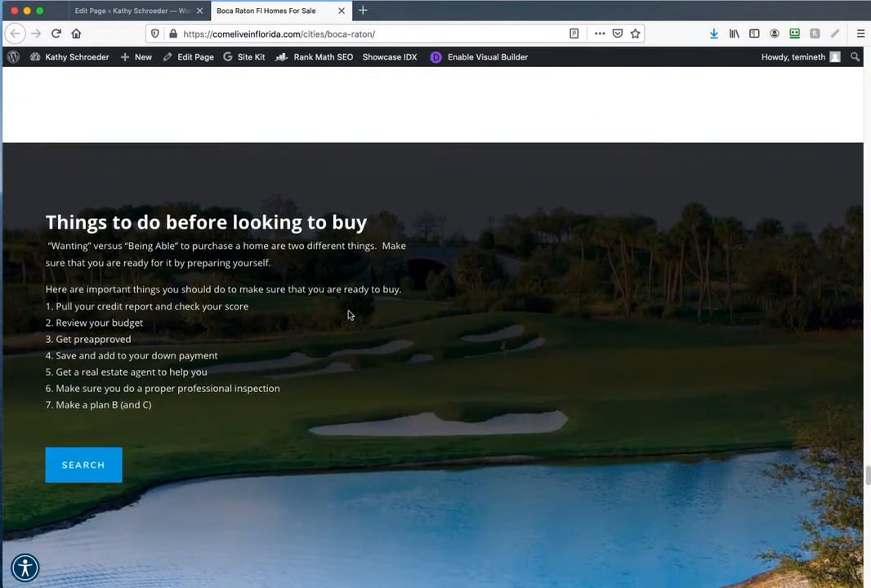
{"action": "scroll", "coordinate": [452, 375], "scroll_direction": "down", "scroll_amount": 10}
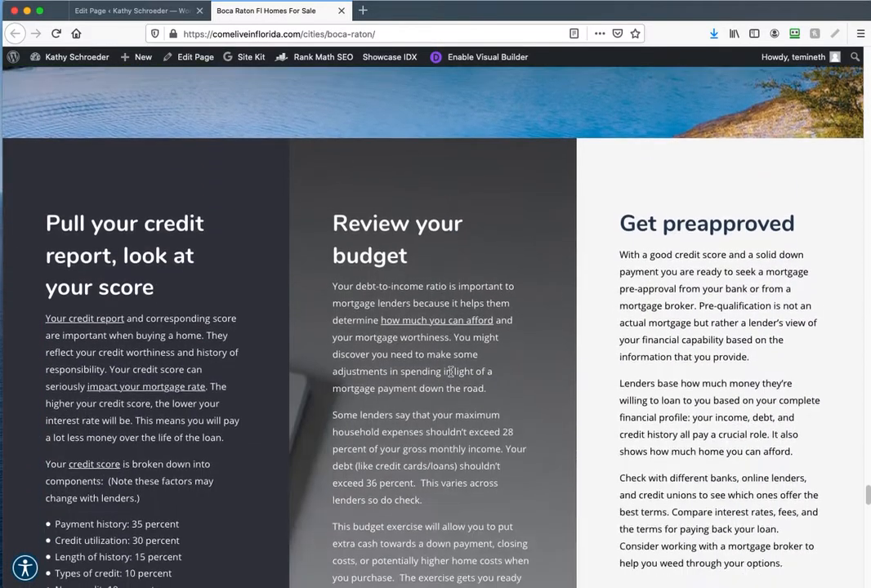
{"action": "scroll", "coordinate": [445, 383], "scroll_direction": "down", "scroll_amount": 12}
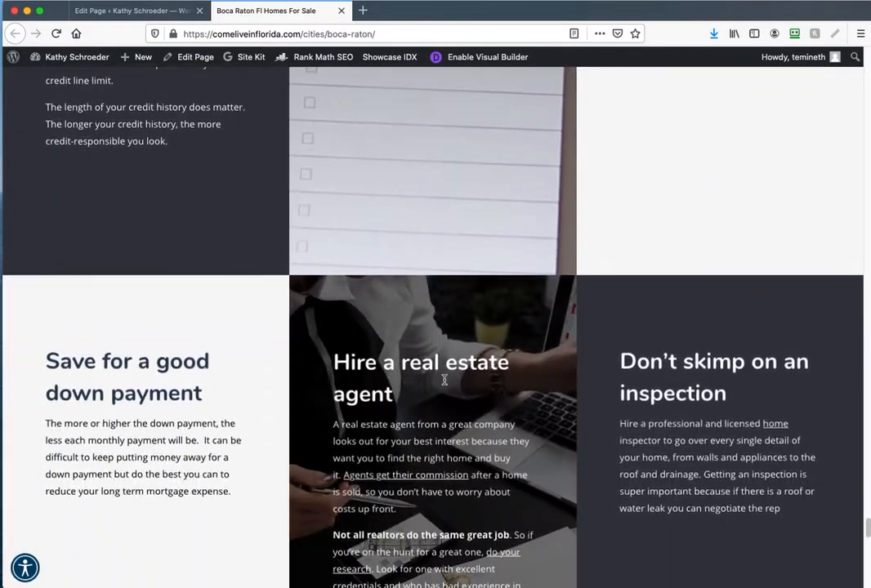
{"action": "scroll", "coordinate": [444, 379], "scroll_direction": "up", "scroll_amount": 6}
{"action": "scroll", "coordinate": [442, 376], "scroll_direction": "up", "scroll_amount": 20}
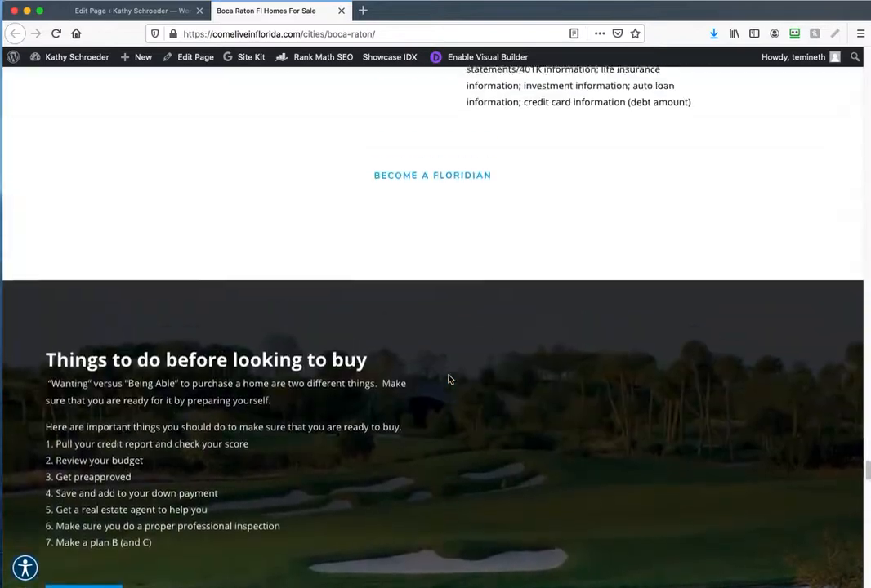
{"action": "scroll", "coordinate": [448, 378], "scroll_direction": "up", "scroll_amount": 15}
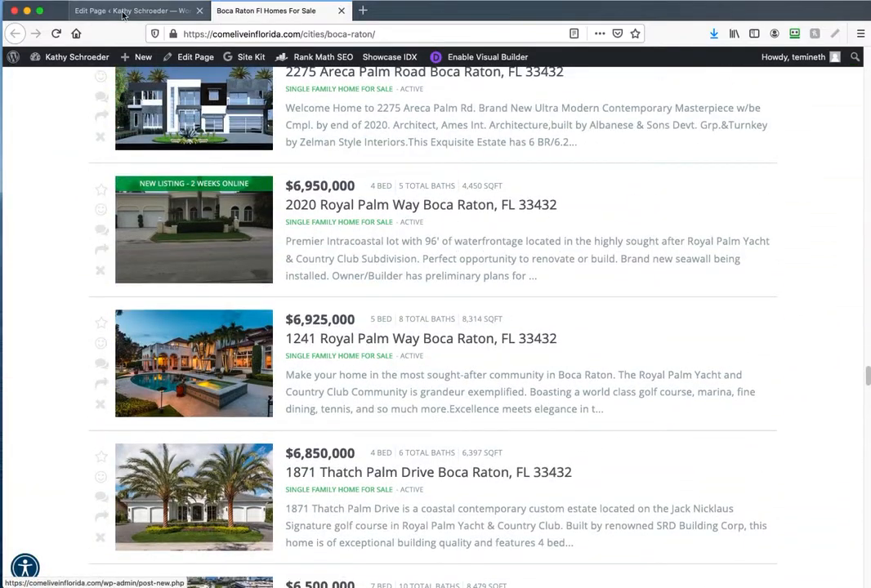
{"action": "left_click", "coordinate": [129, 11]}
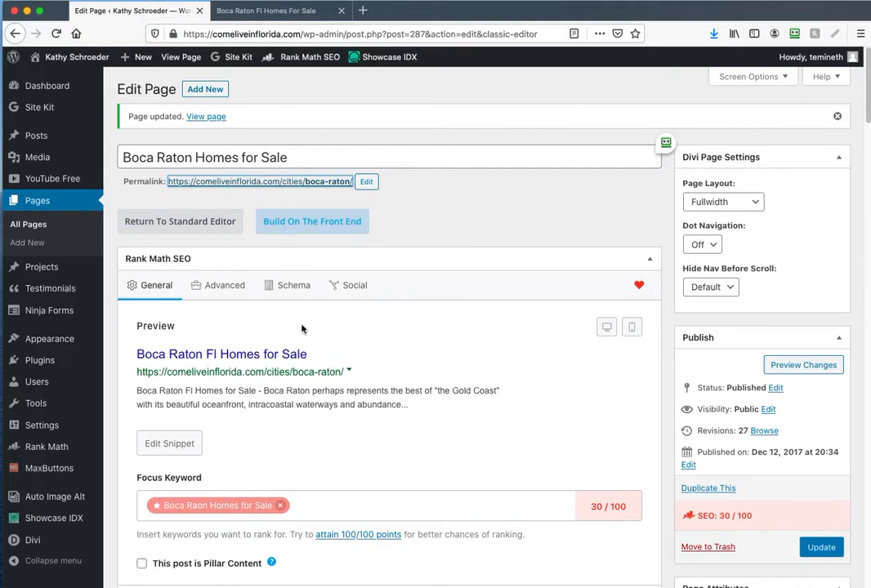
- Compare the Hero Section in the Divi Builder with the Buyers Information banner on the live Boca Raton page, returning to the page editor
{"action": "scroll", "coordinate": [301, 328], "scroll_direction": "down", "scroll_amount": 15}
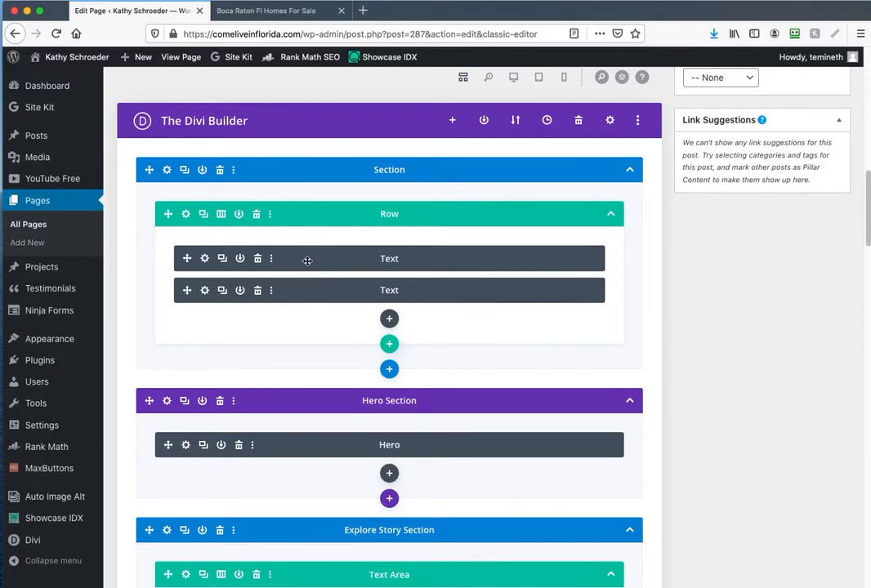
{"action": "scroll", "coordinate": [305, 258], "scroll_direction": "down", "scroll_amount": 2}
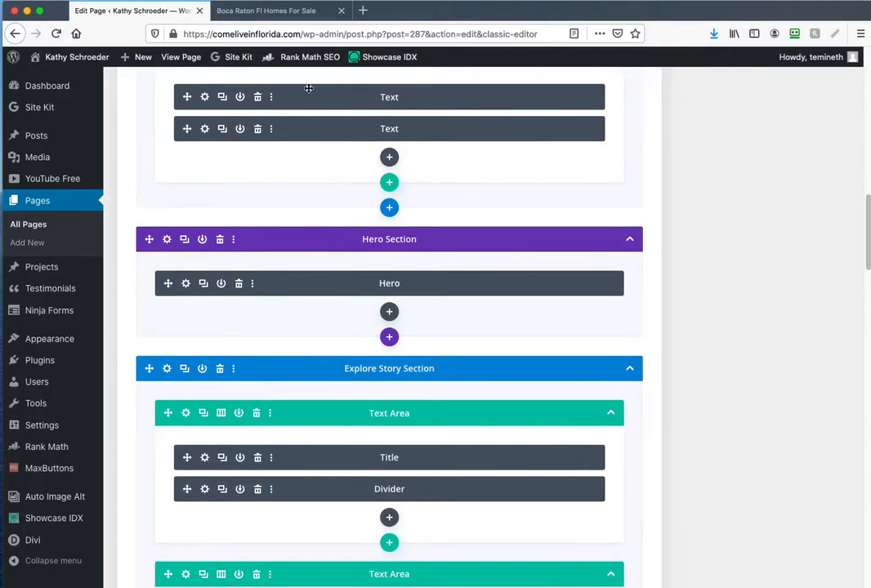
{"action": "left_click", "coordinate": [269, 10]}
{"action": "scroll", "coordinate": [369, 185], "scroll_direction": "up", "scroll_amount": 3}
{"action": "scroll", "coordinate": [375, 192], "scroll_direction": "down", "scroll_amount": 15}
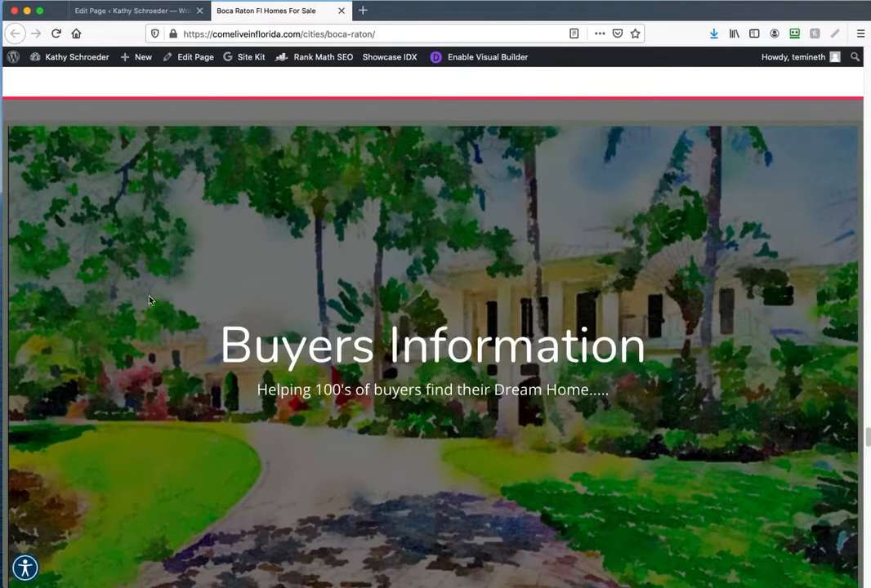
{"action": "scroll", "coordinate": [438, 418], "scroll_direction": "down", "scroll_amount": 5}
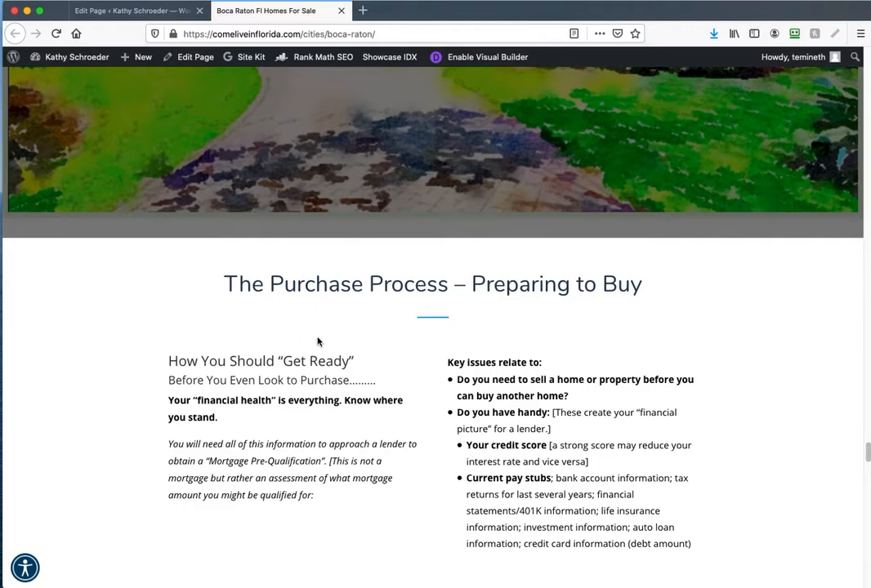
{"action": "scroll", "coordinate": [357, 342], "scroll_direction": "up", "scroll_amount": 5}
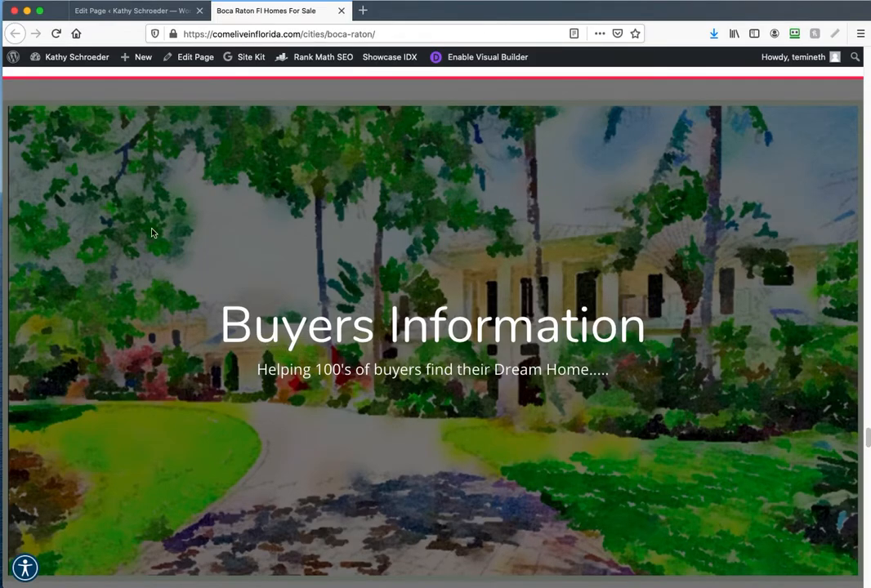
{"action": "left_click", "coordinate": [152, 11]}
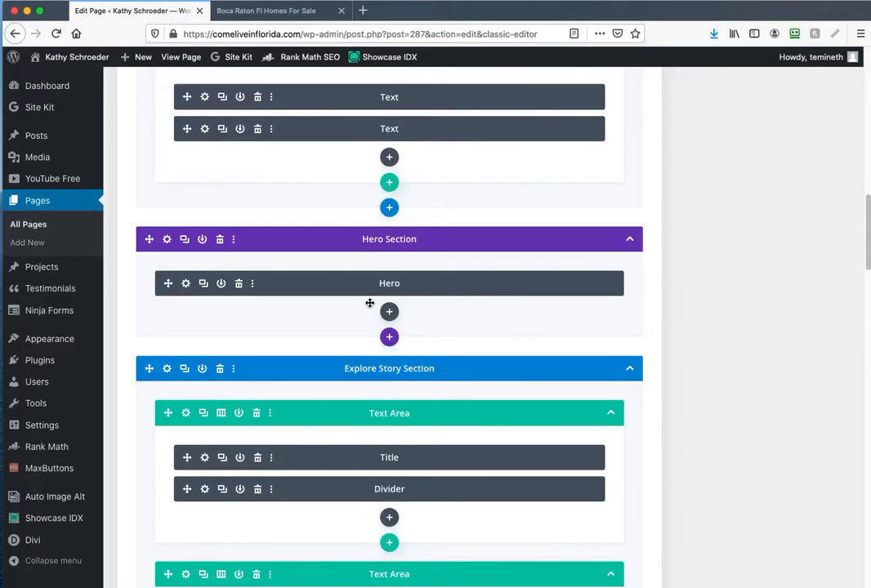
- Match the Explore Story Section's title and two-column text rows to the Purchase Process content on the live page, returning to the editor
{"action": "scroll", "coordinate": [367, 326], "scroll_direction": "down", "scroll_amount": 2}
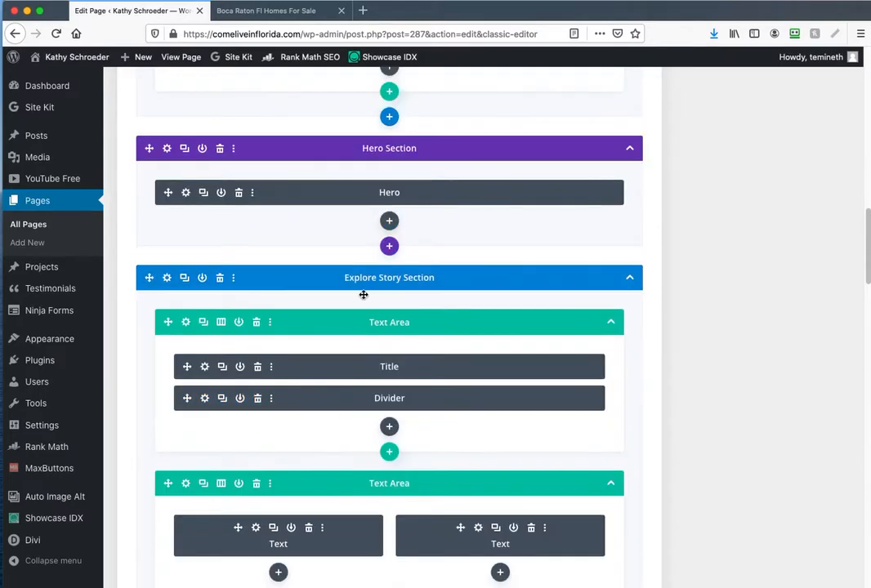
{"action": "scroll", "coordinate": [327, 371], "scroll_direction": "down", "scroll_amount": 3}
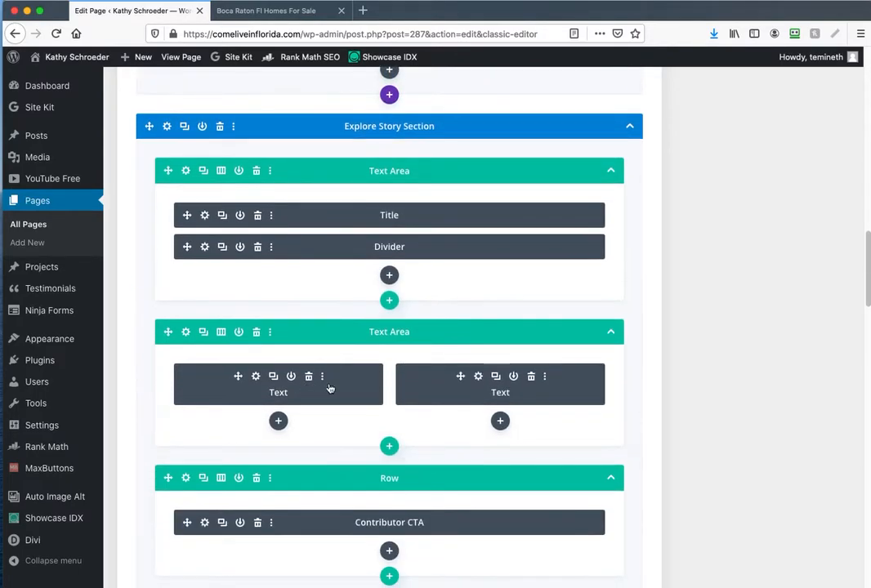
{"action": "left_click", "coordinate": [322, 12]}
{"action": "scroll", "coordinate": [457, 289], "scroll_direction": "down", "scroll_amount": 5}
{"action": "scroll", "coordinate": [458, 288], "scroll_direction": "down", "scroll_amount": 5}
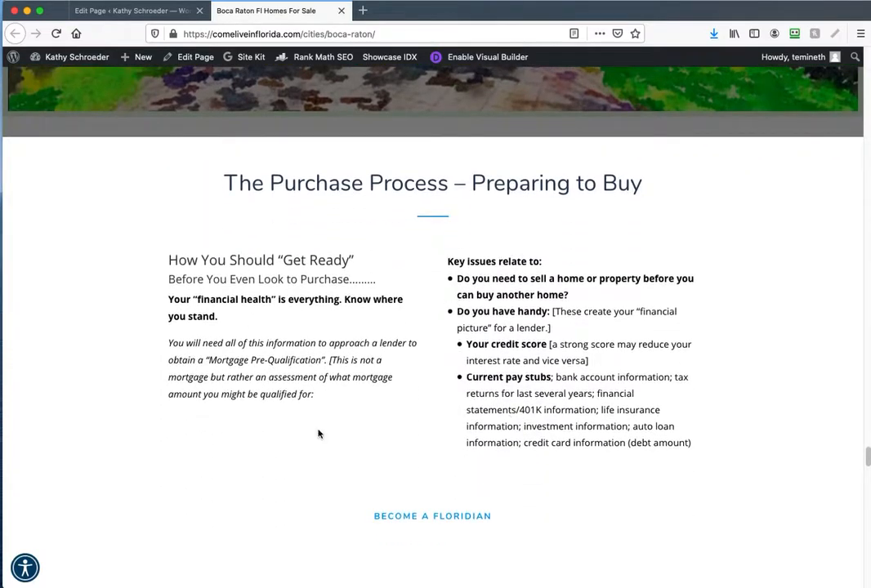
{"action": "left_click", "coordinate": [135, 12]}
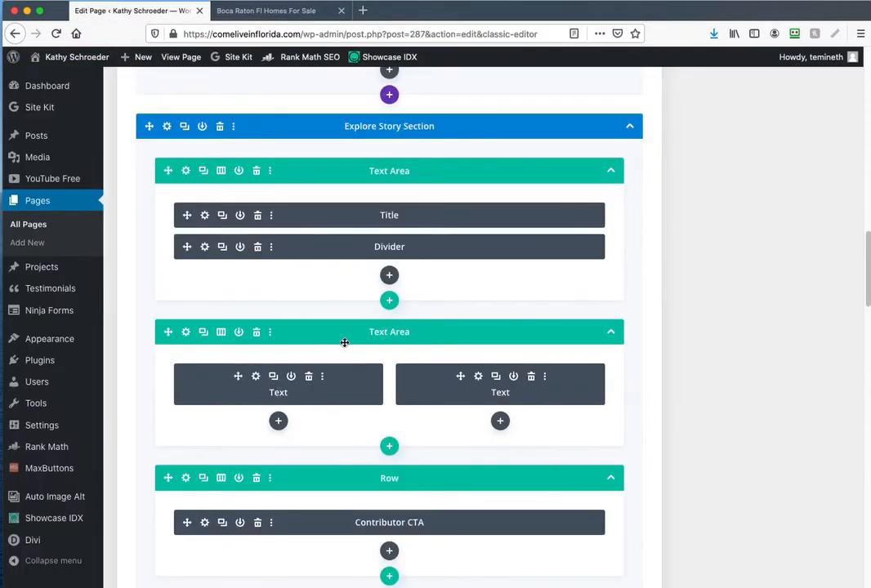
- Move the row with the two original Text modules into the Explore Story Section, below the Title and Divider row, and update the page
{"action": "scroll", "coordinate": [344, 342], "scroll_direction": "up", "scroll_amount": 10}
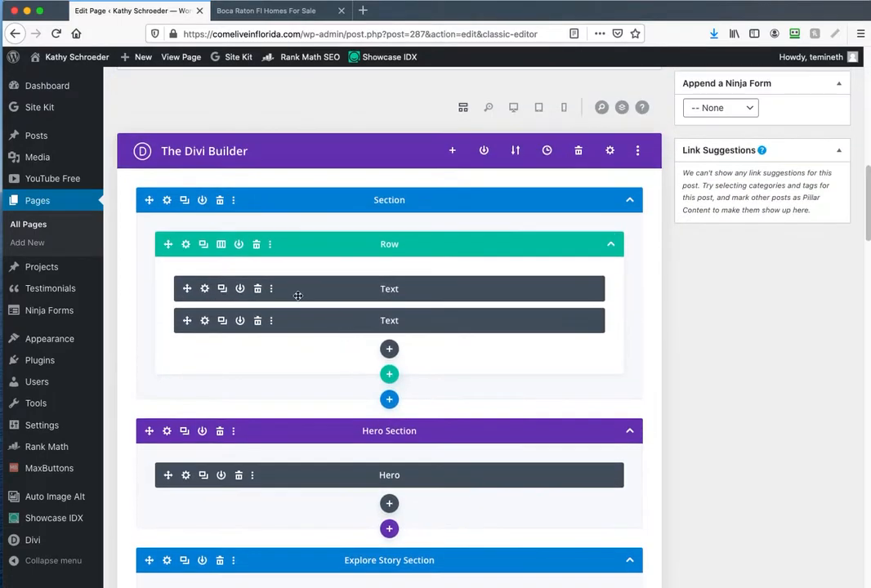
{"action": "left_click_drag", "start_coordinate": [168, 244], "coordinate": [179, 151]}
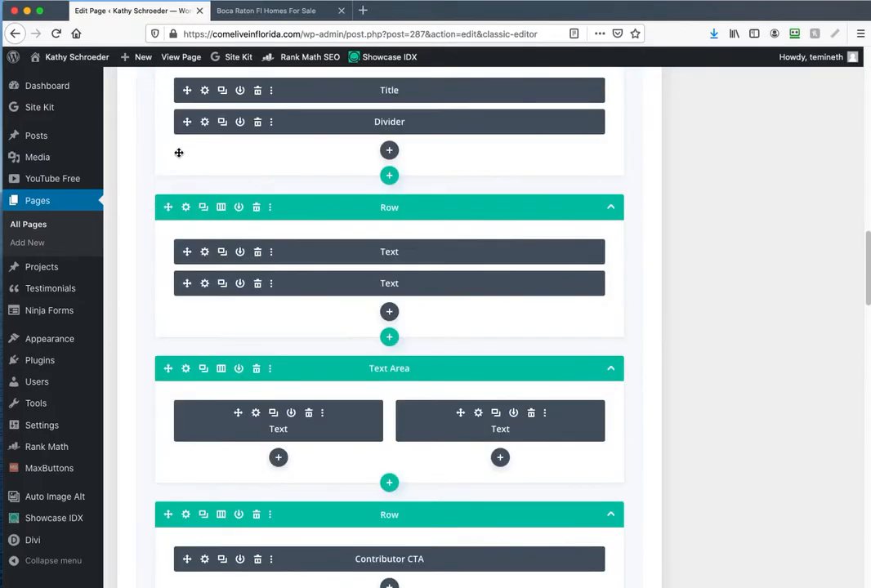
{"action": "scroll", "coordinate": [401, 323], "scroll_direction": "down", "scroll_amount": 3}
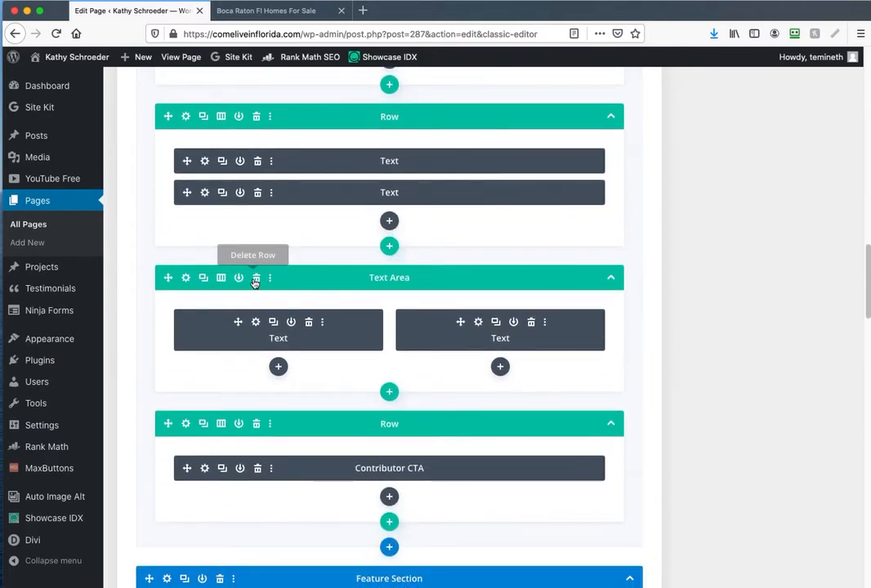
{"action": "scroll", "coordinate": [348, 511], "scroll_direction": "down", "scroll_amount": 7}
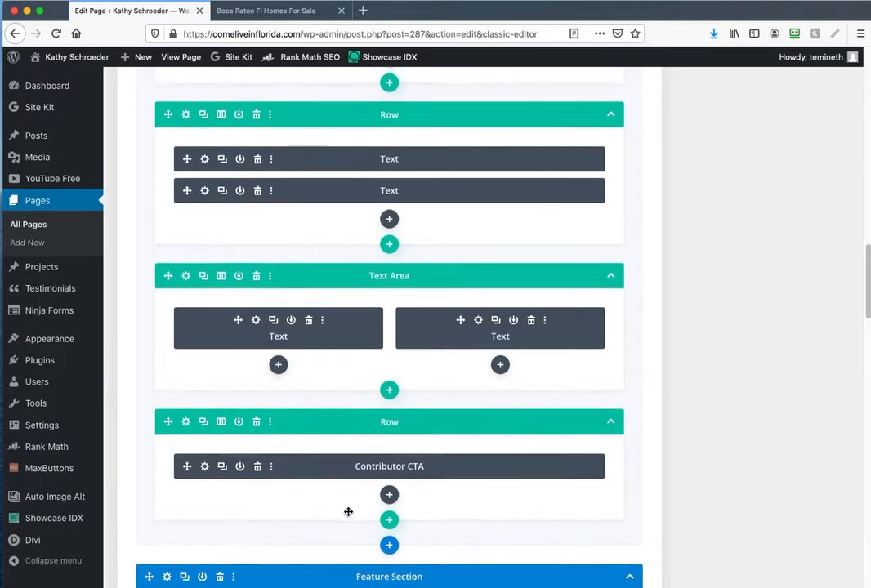
{"action": "scroll", "coordinate": [333, 433], "scroll_direction": "down", "scroll_amount": 13}
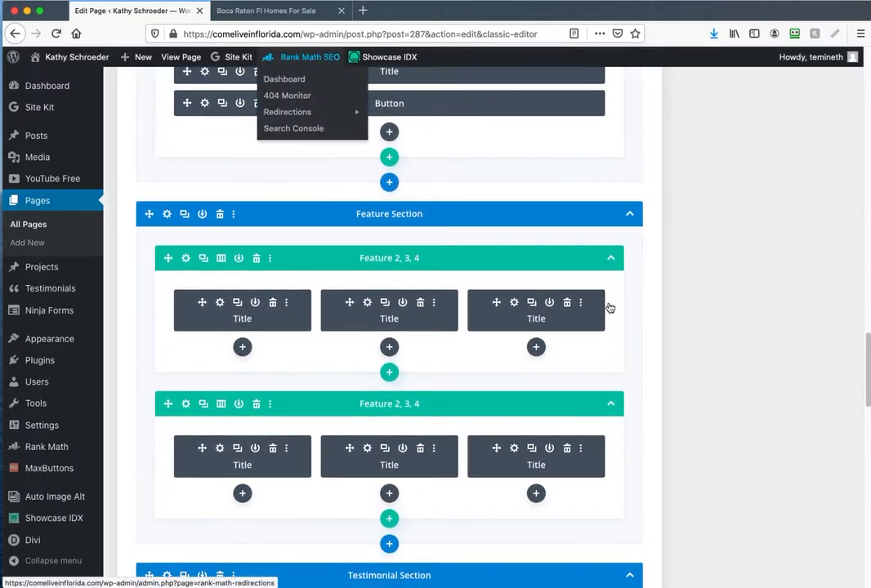
{"action": "scroll", "coordinate": [688, 340], "scroll_direction": "up", "scroll_amount": 20}
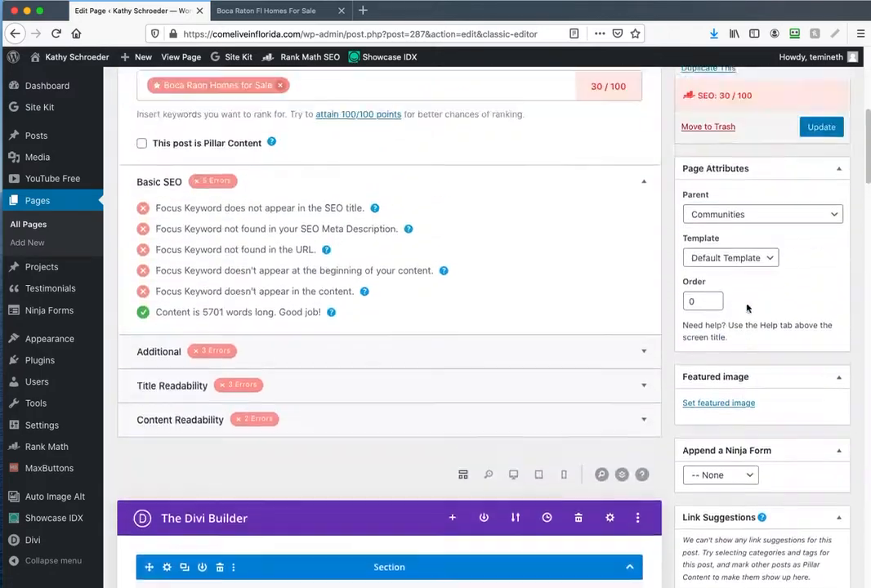
{"action": "scroll", "coordinate": [746, 308], "scroll_direction": "up", "scroll_amount": 5}
{"action": "left_click", "coordinate": [835, 354]}
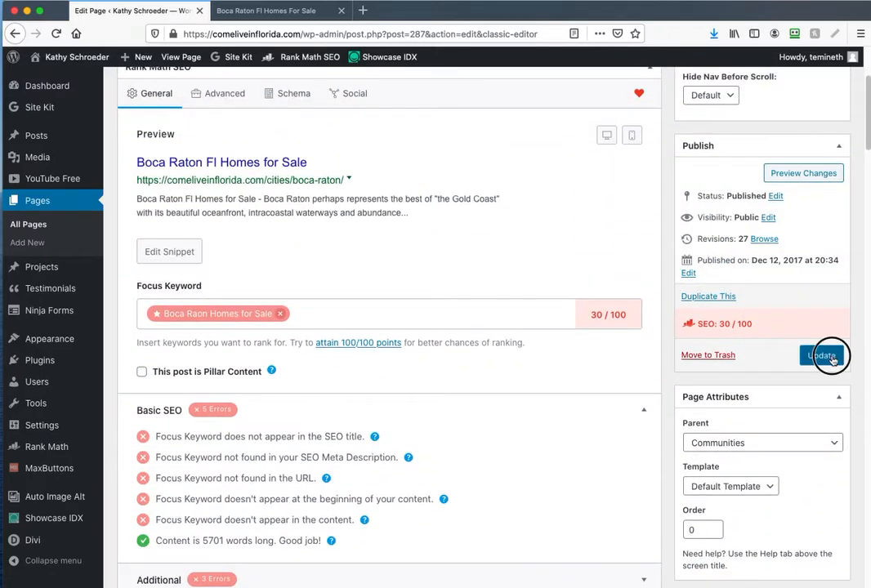
- Reload the live Boca Raton page and examine the header area and Buyers Information banner at its beginning
{"action": "left_click", "coordinate": [255, 11]}
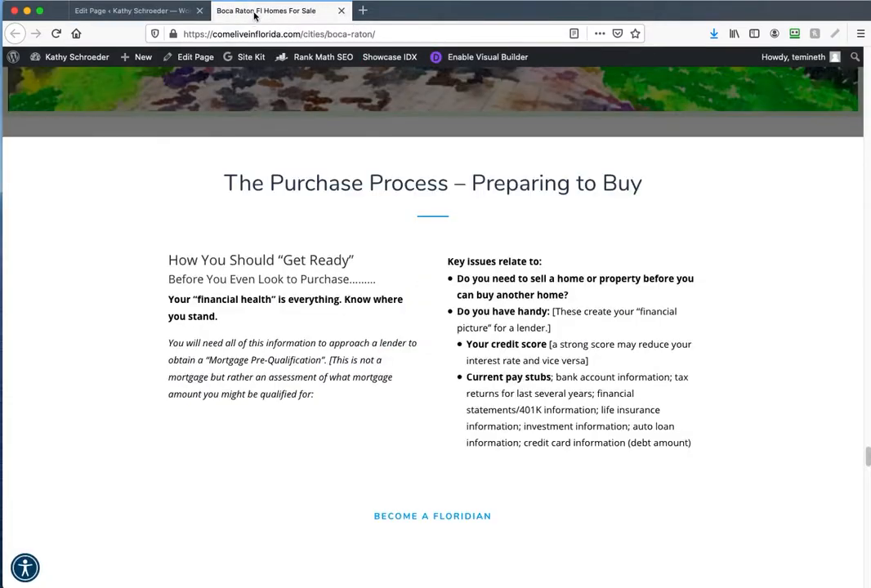
{"action": "left_click", "coordinate": [55, 34]}
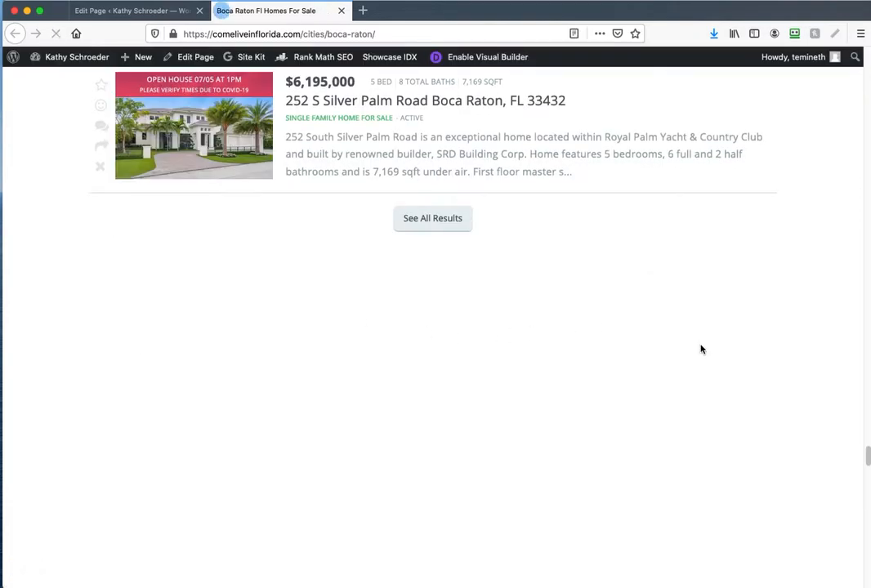
{"action": "scroll", "coordinate": [700, 353], "scroll_direction": "up", "scroll_amount": 5}
{"action": "scroll", "coordinate": [699, 354], "scroll_direction": "up", "scroll_amount": 20}
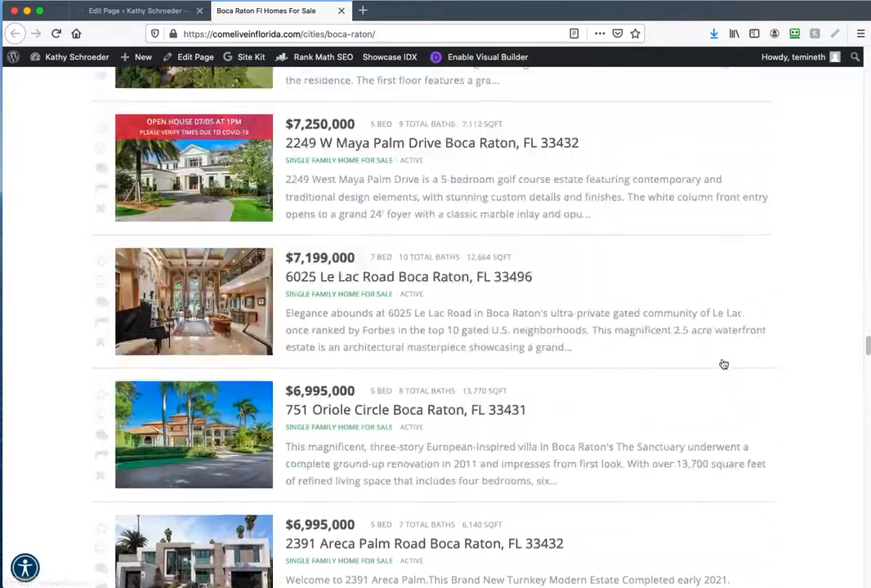
{"action": "scroll", "coordinate": [713, 363], "scroll_direction": "up", "scroll_amount": 20}
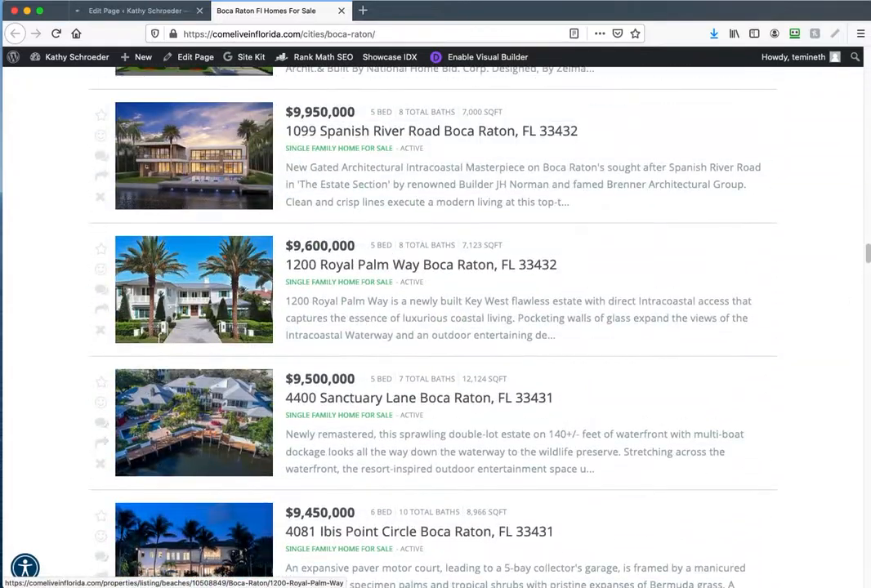
{"action": "scroll", "coordinate": [485, 242], "scroll_direction": "up", "scroll_amount": 20}
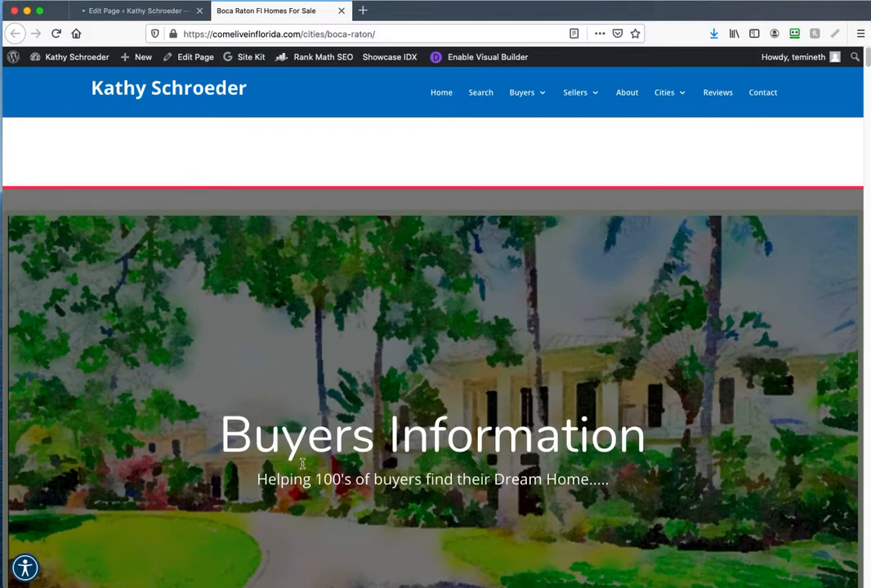
{"action": "scroll", "coordinate": [303, 464], "scroll_direction": "down", "scroll_amount": 3}
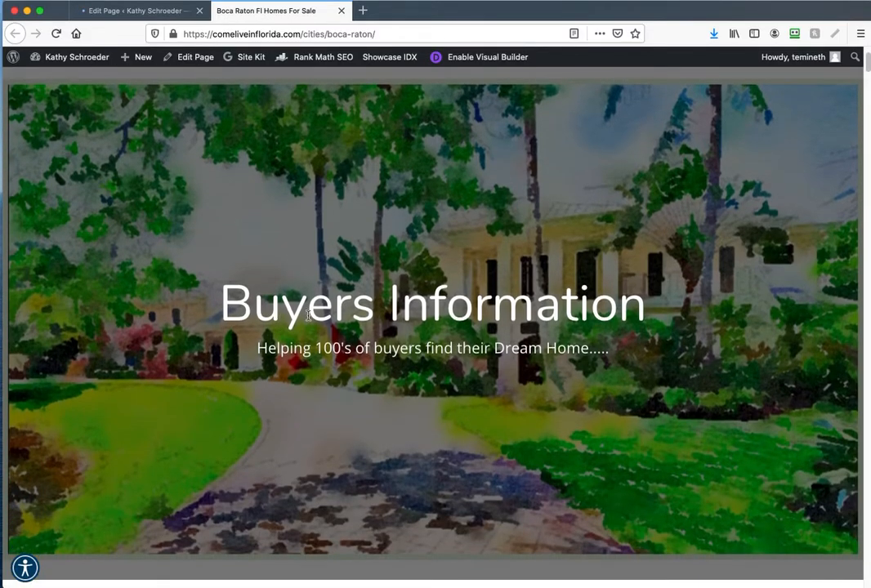
{"action": "scroll", "coordinate": [384, 379], "scroll_direction": "up", "scroll_amount": 3}
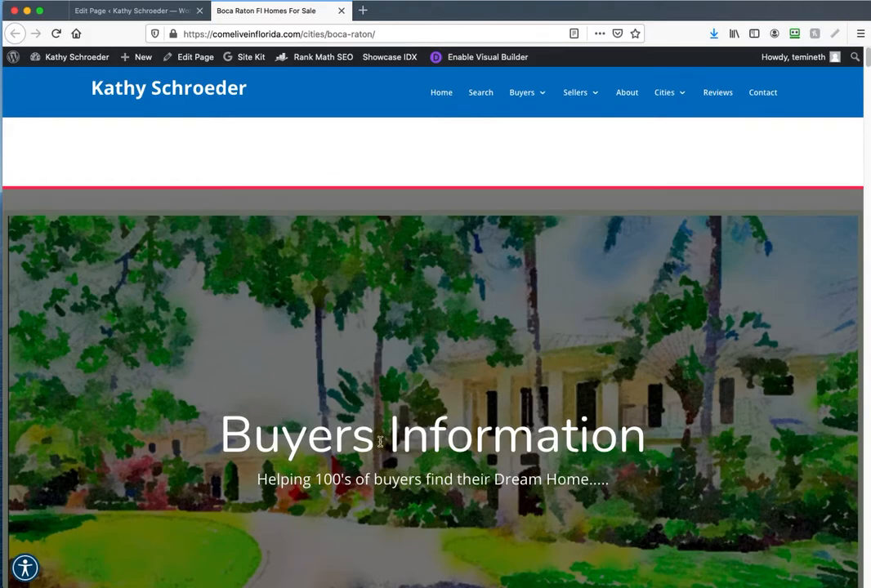
- Check the placement of the Boca Raton text, photos and home listings under the Purchase Process heading, and close the page editor tab
{"action": "scroll", "coordinate": [380, 441], "scroll_direction": "down", "scroll_amount": 10}
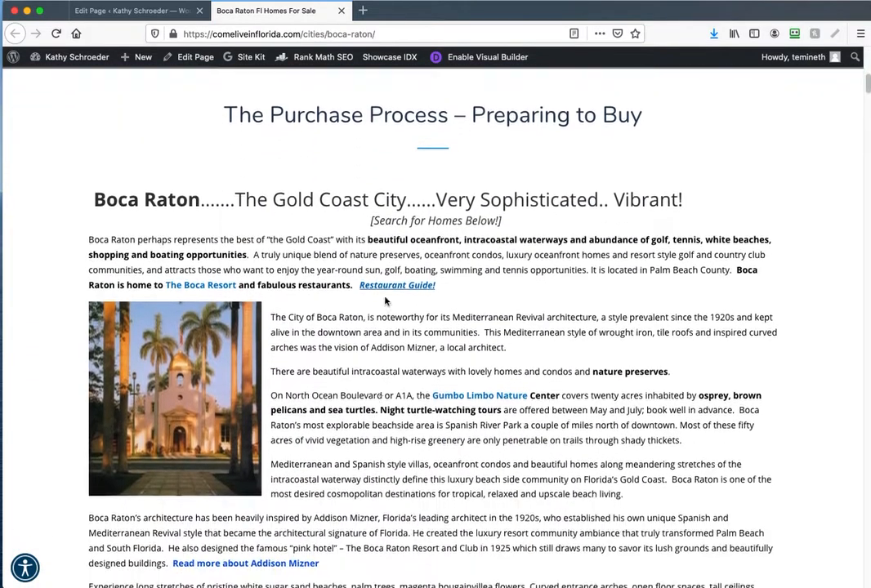
{"action": "scroll", "coordinate": [363, 487], "scroll_direction": "down", "scroll_amount": 15}
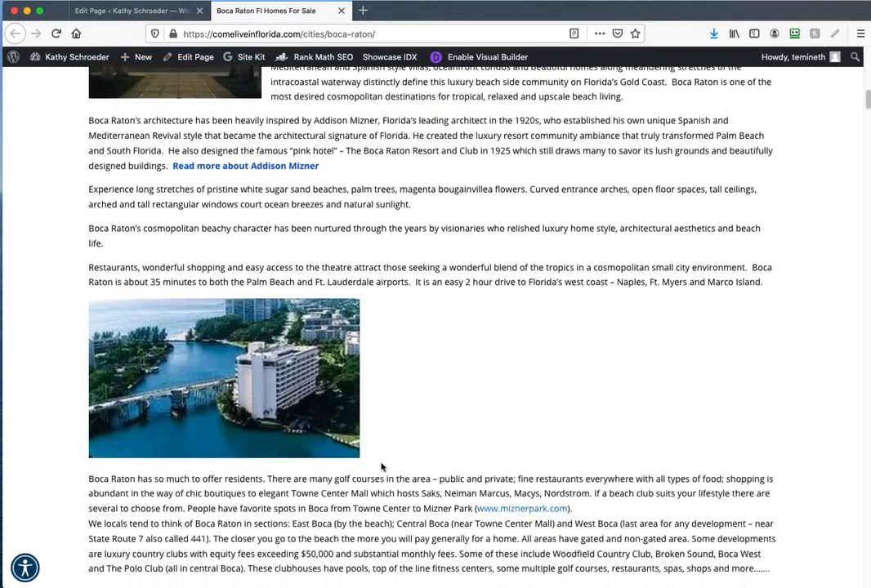
{"action": "scroll", "coordinate": [408, 441], "scroll_direction": "down", "scroll_amount": 4}
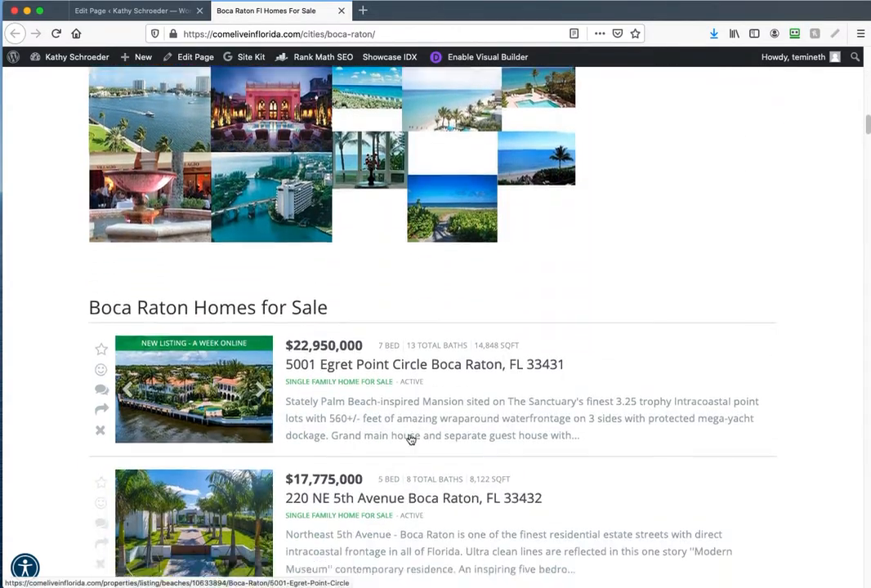
{"action": "scroll", "coordinate": [410, 440], "scroll_direction": "up", "scroll_amount": 6}
{"action": "scroll", "coordinate": [410, 440], "scroll_direction": "up", "scroll_amount": 10}
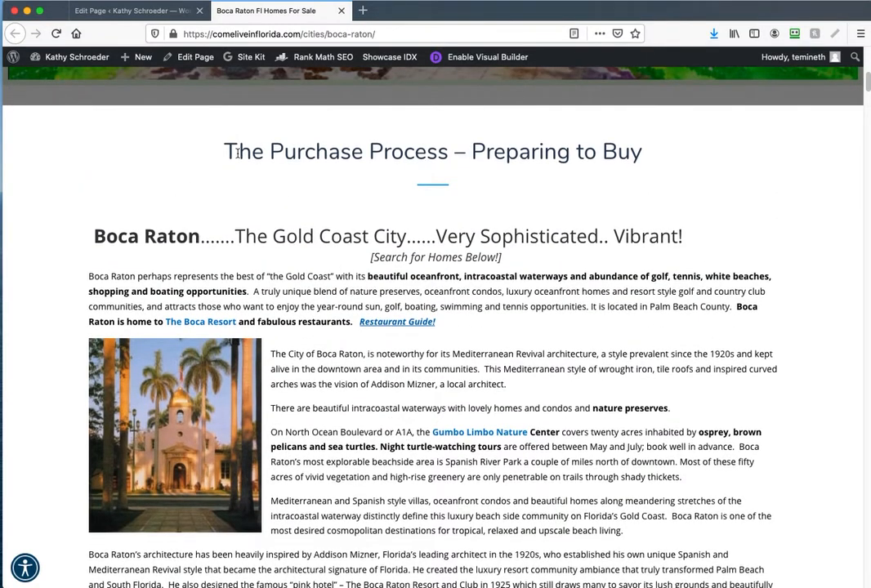
{"action": "left_click", "coordinate": [199, 11]}
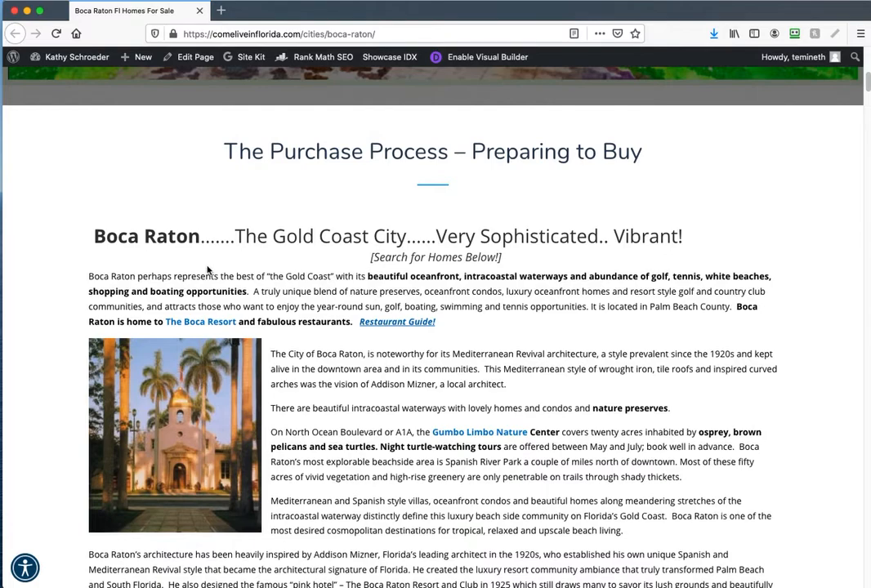
- Enable the Visual Builder on the live Boca Raton page and delete the empty section above the Buyers Information banner
{"action": "left_click", "coordinate": [455, 58]}
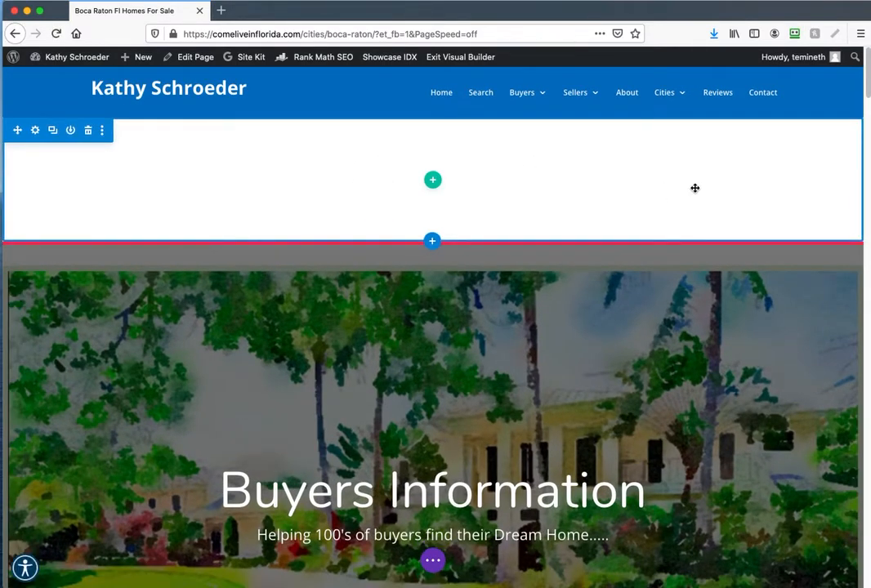
{"action": "left_click", "coordinate": [89, 132]}
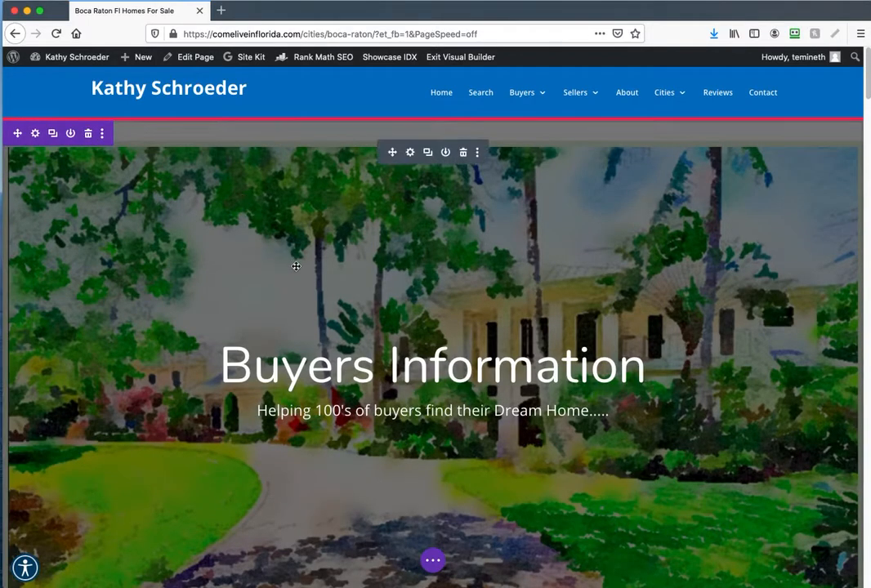
- Change the Fullwidth Header's title from Buyers Information to Boca Raton and save the module
{"action": "scroll", "coordinate": [296, 266], "scroll_direction": "down", "scroll_amount": 3}
{"action": "scroll", "coordinate": [327, 245], "scroll_direction": "up", "scroll_amount": 3}
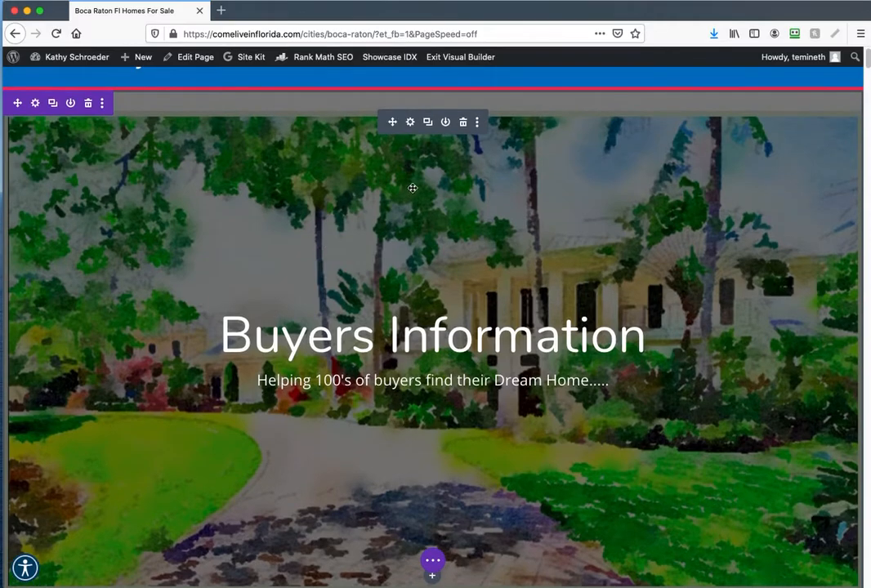
{"action": "left_click", "coordinate": [410, 123]}
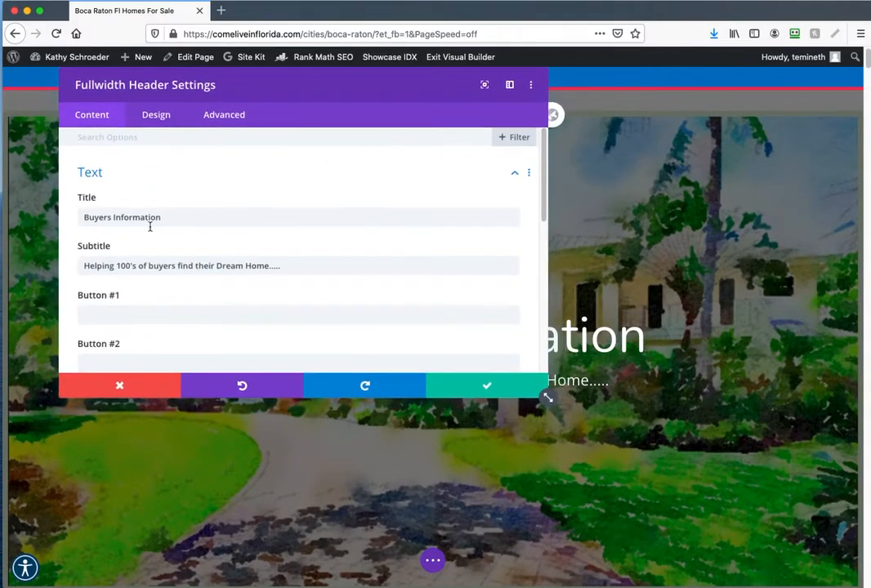
{"action": "left_click_drag", "start_coordinate": [160, 218], "coordinate": [22, 215]}
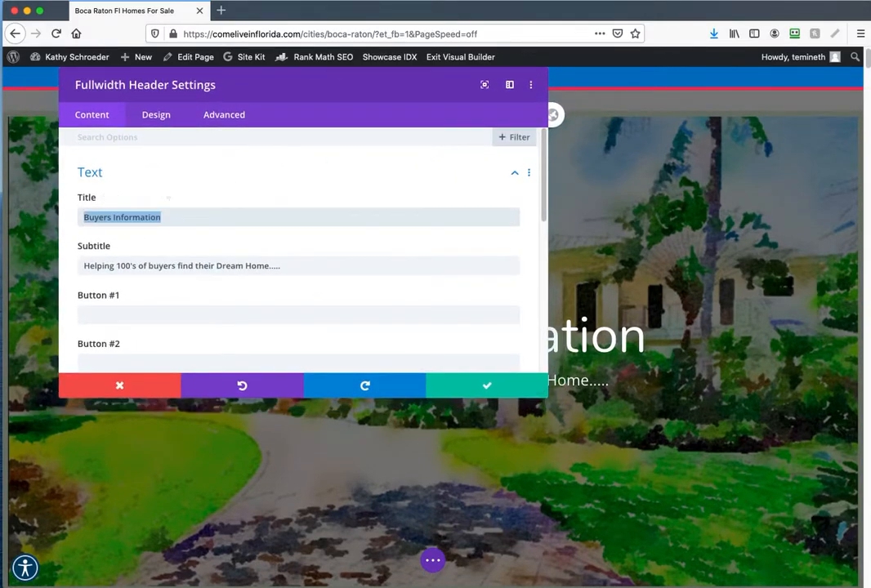
{"action": "type", "text": "Boca Raton"}
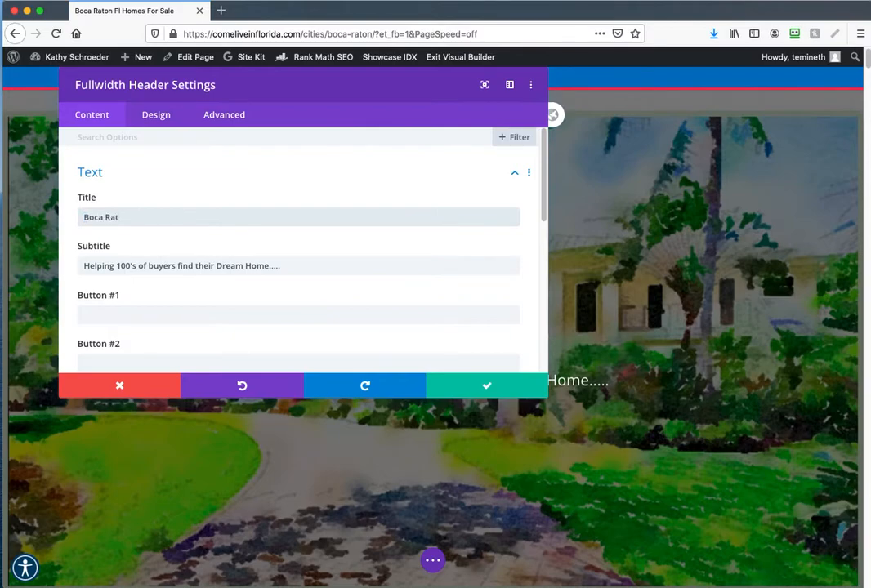
{"action": "left_click", "coordinate": [179, 265]}
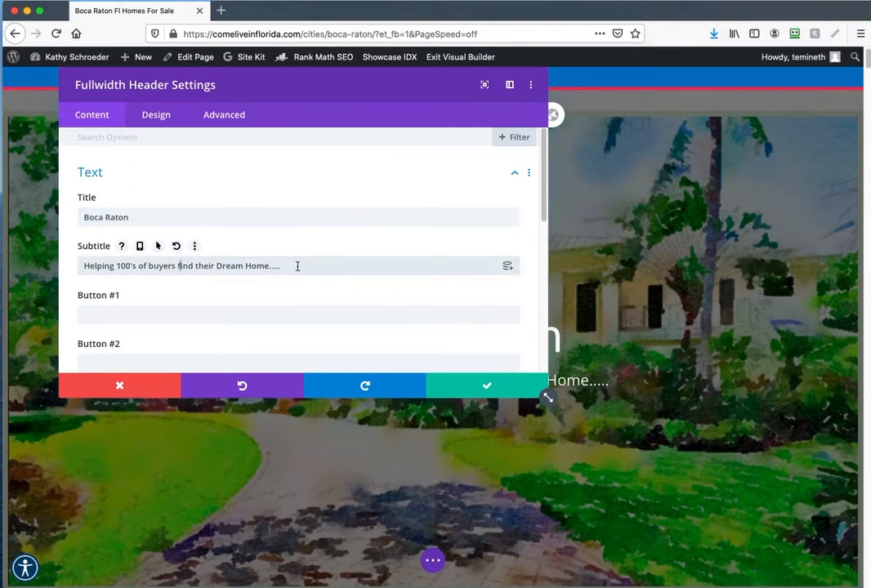
{"action": "left_click", "coordinate": [489, 385]}
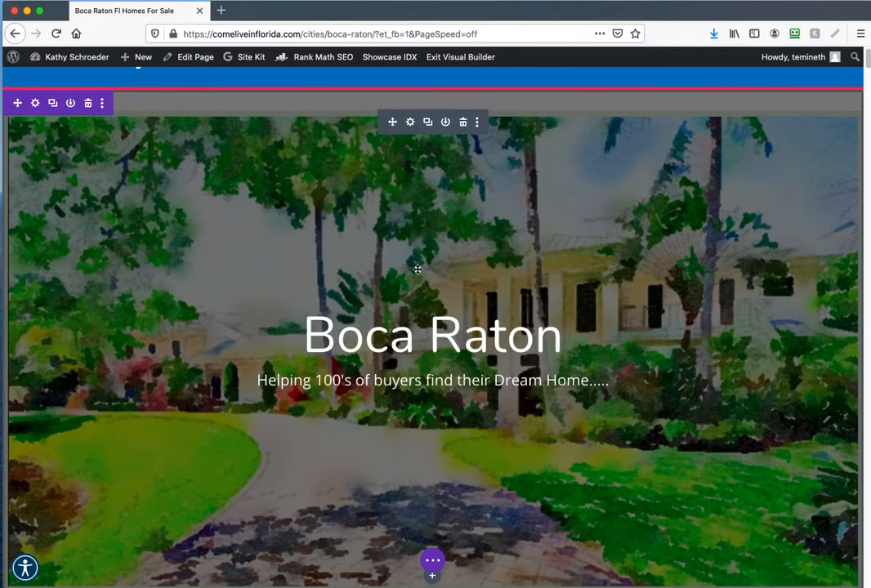
{"action": "left_click", "coordinate": [36, 105]}
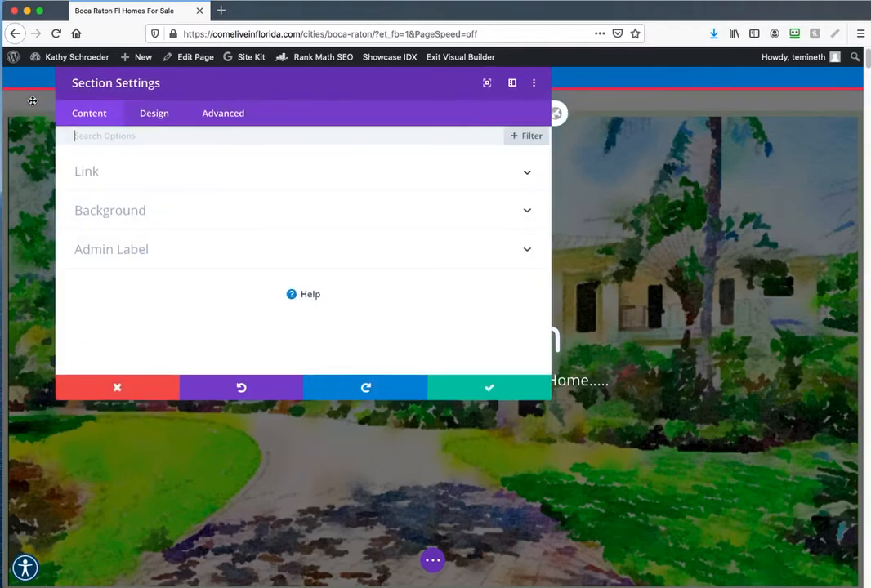
{"action": "left_click", "coordinate": [209, 215]}
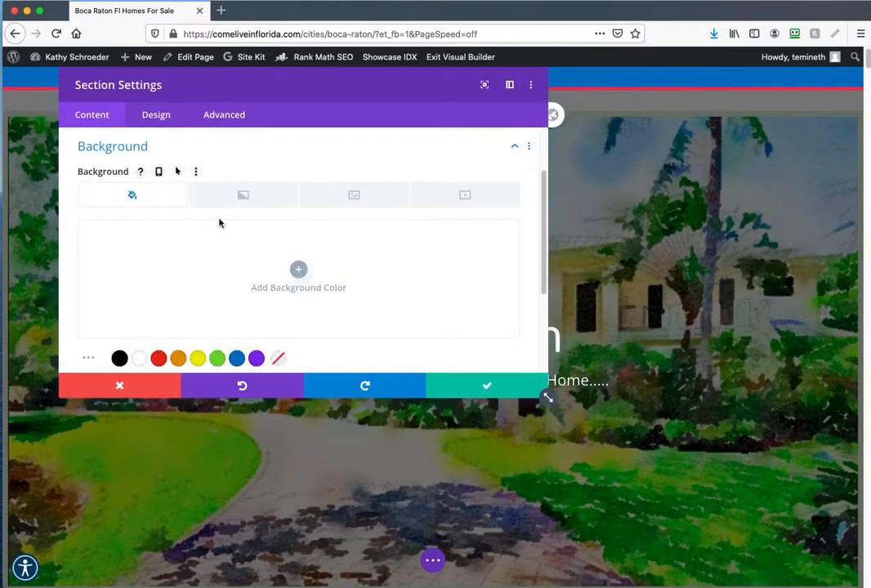
{"action": "left_click", "coordinate": [354, 194]}
{"action": "left_click", "coordinate": [487, 387]}
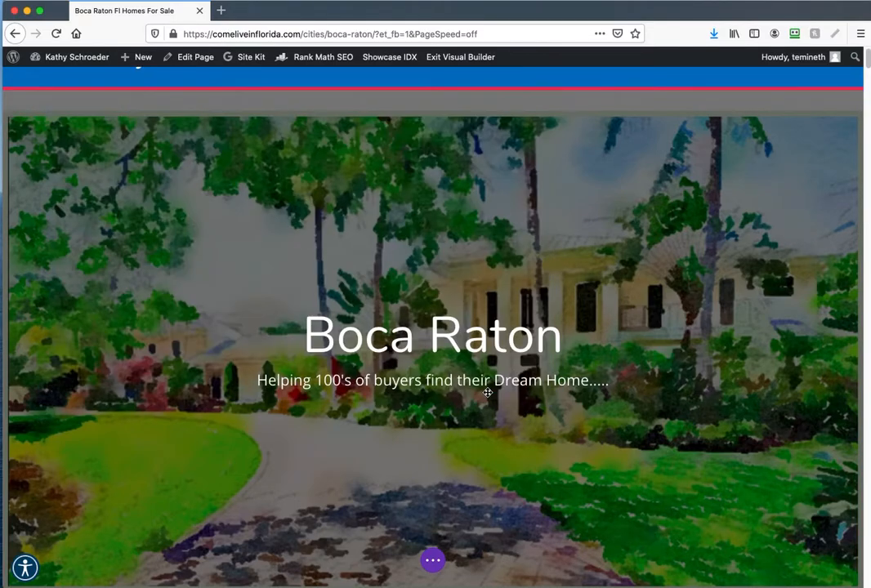
- Open the background image options of the Boca Raton Fullwidth Header module
{"action": "left_click", "coordinate": [410, 122]}
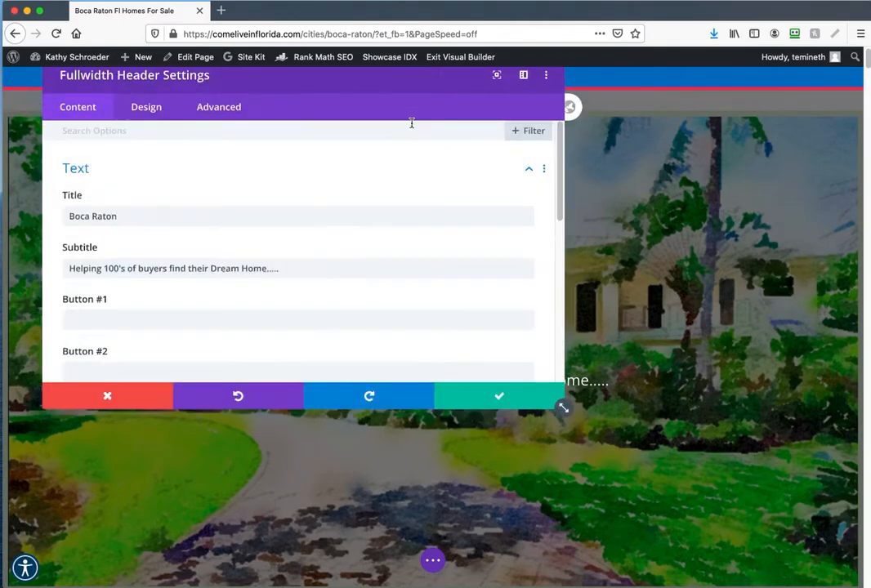
{"action": "scroll", "coordinate": [240, 302], "scroll_direction": "down", "scroll_amount": 6}
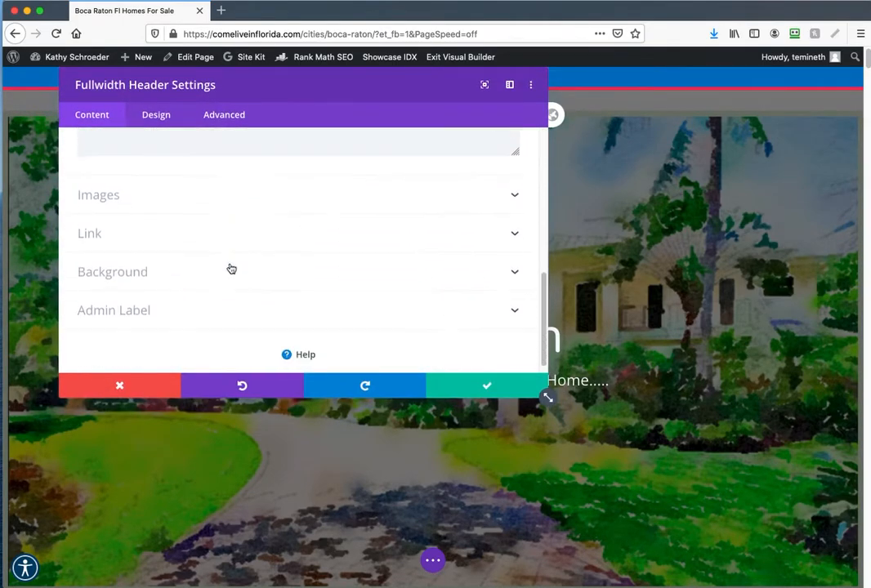
{"action": "left_click", "coordinate": [219, 272]}
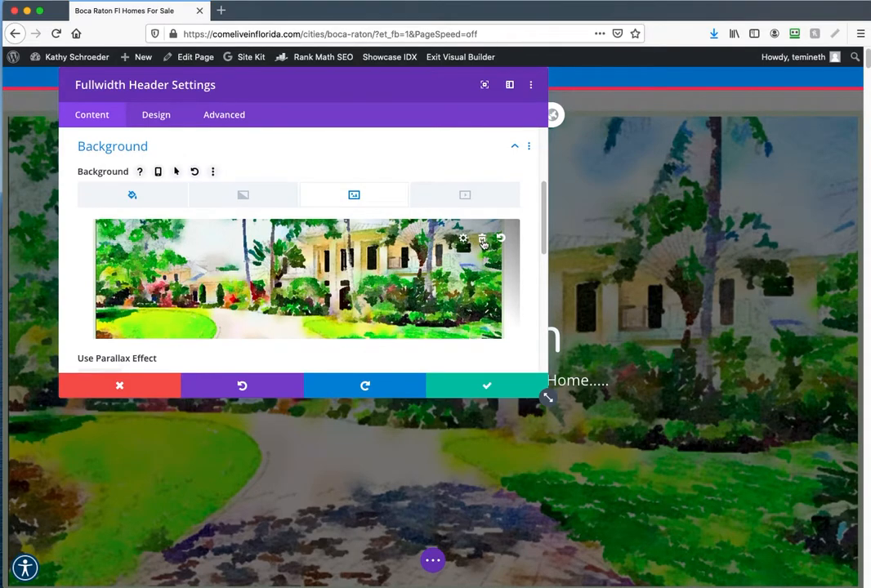
- Compare several photos from the media library and try coldwell-banker-photo-for-website-EDITED-TO-BE-BIG.jpg as the header's background image
{"action": "left_click", "coordinate": [462, 238]}
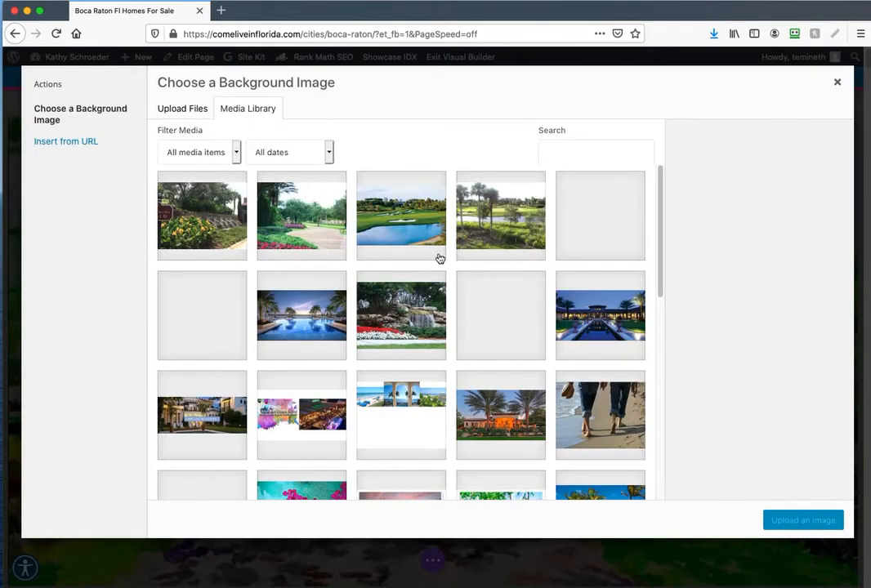
{"action": "left_click", "coordinate": [303, 221]}
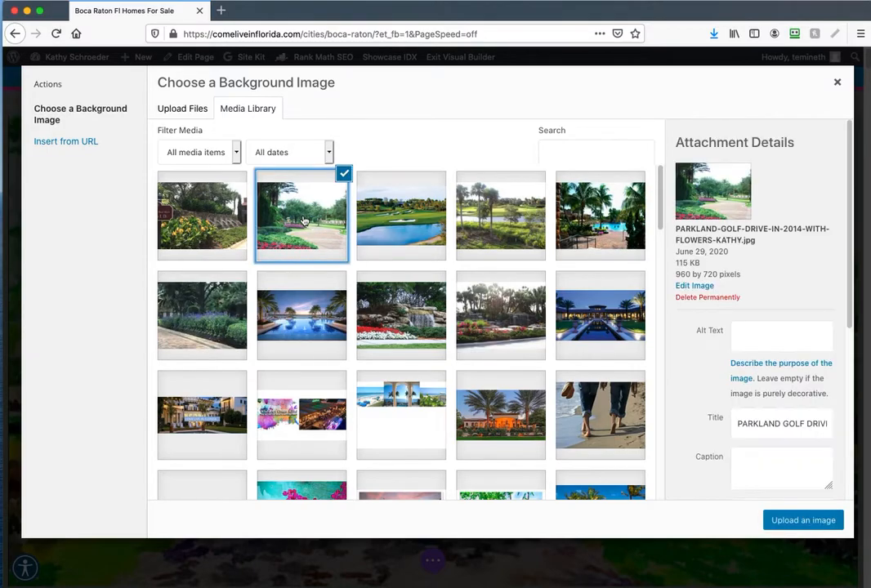
{"action": "left_click", "coordinate": [511, 211]}
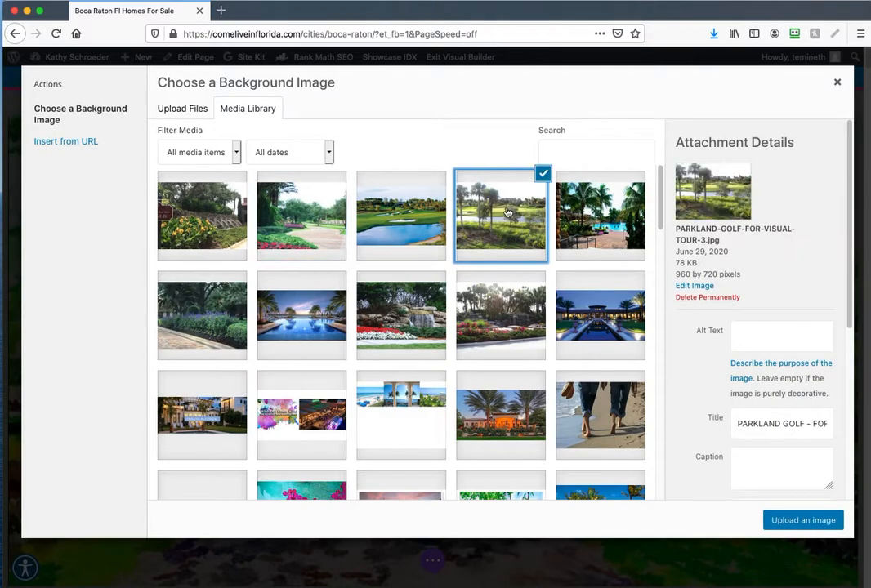
{"action": "left_click", "coordinate": [419, 321]}
{"action": "left_click", "coordinate": [334, 320]}
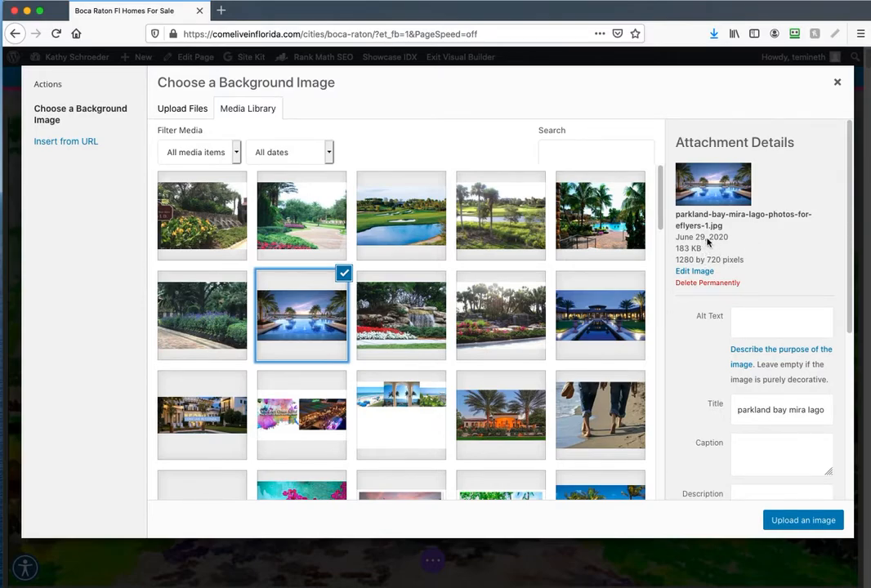
{"action": "left_click", "coordinate": [626, 319]}
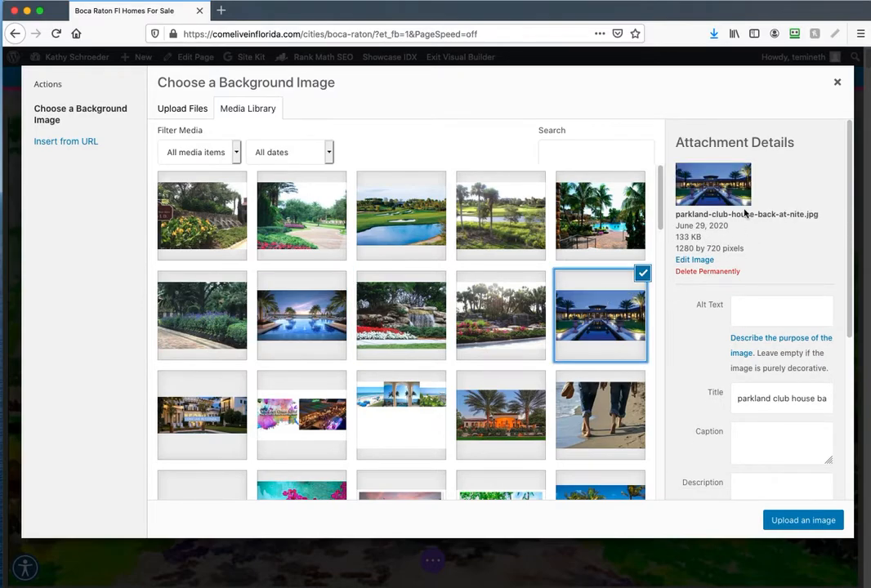
{"action": "left_click", "coordinate": [301, 311]}
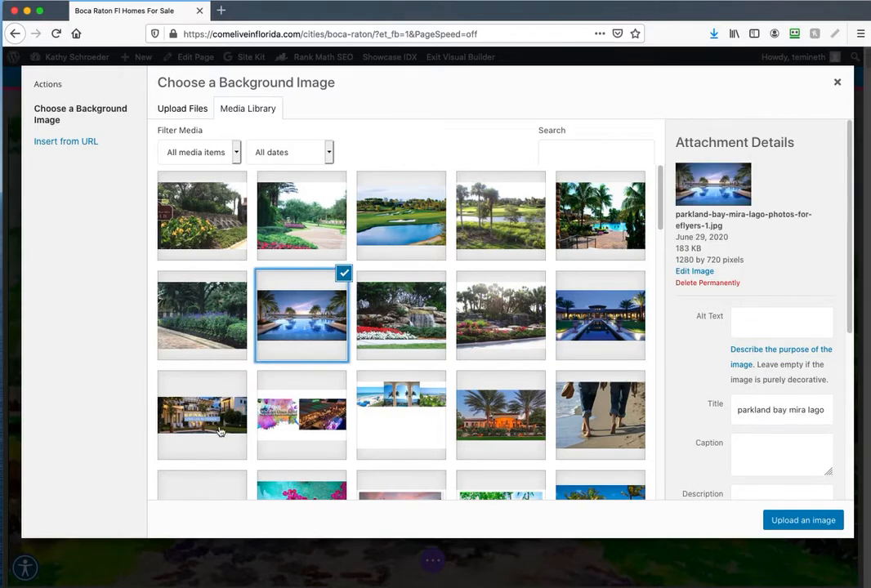
{"action": "left_click", "coordinate": [214, 425]}
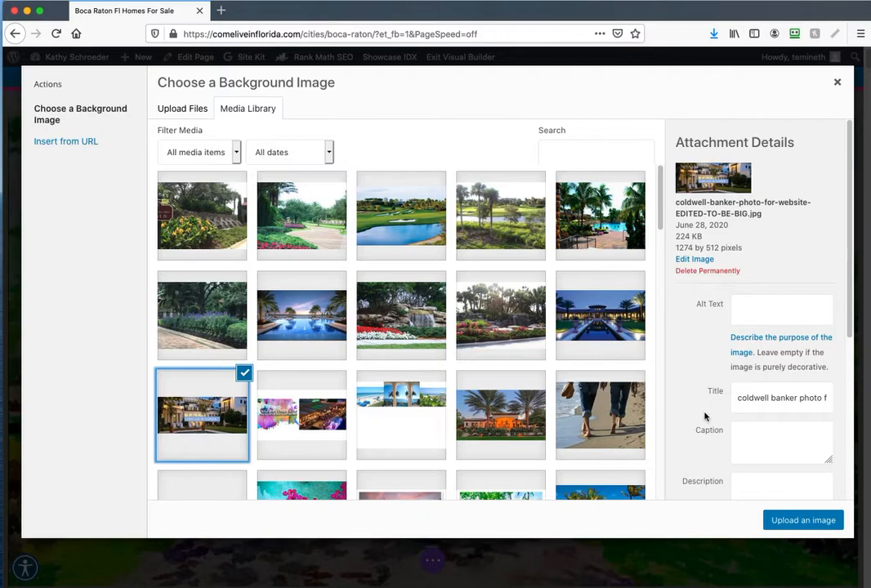
{"action": "left_click", "coordinate": [807, 521]}
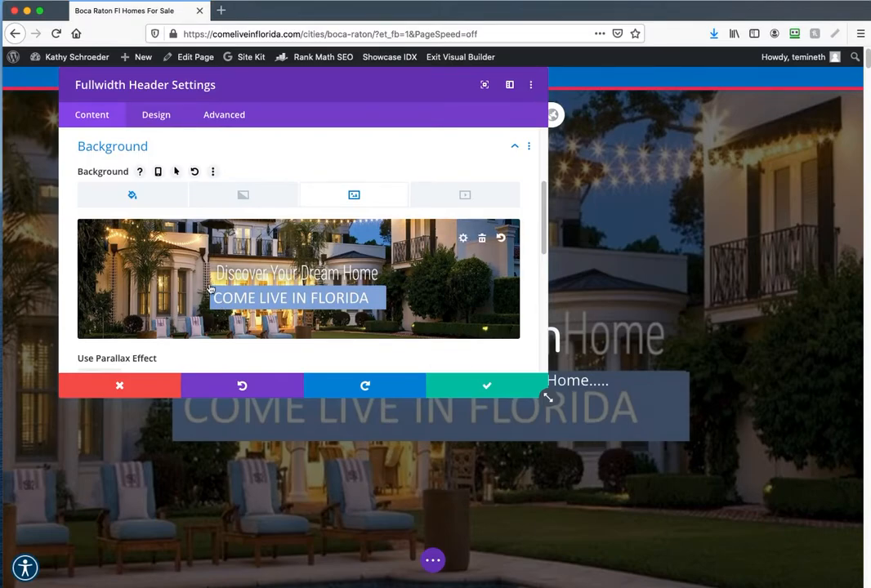
- Remove the header's background photo and try parkland-bay-mira-lago-photos-for-eflyers-1.jpg in its place
{"action": "left_click", "coordinate": [482, 238]}
{"action": "left_click", "coordinate": [297, 270]}
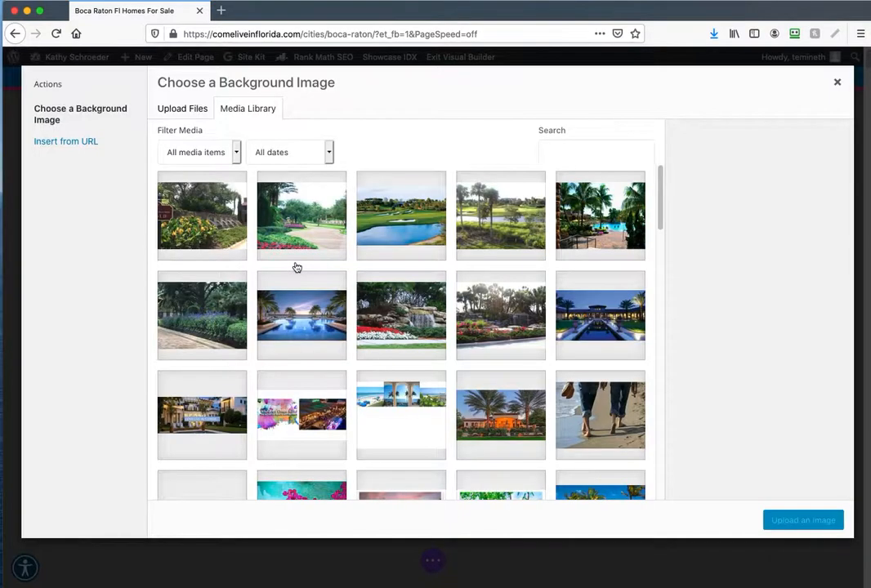
{"action": "left_click", "coordinate": [389, 217]}
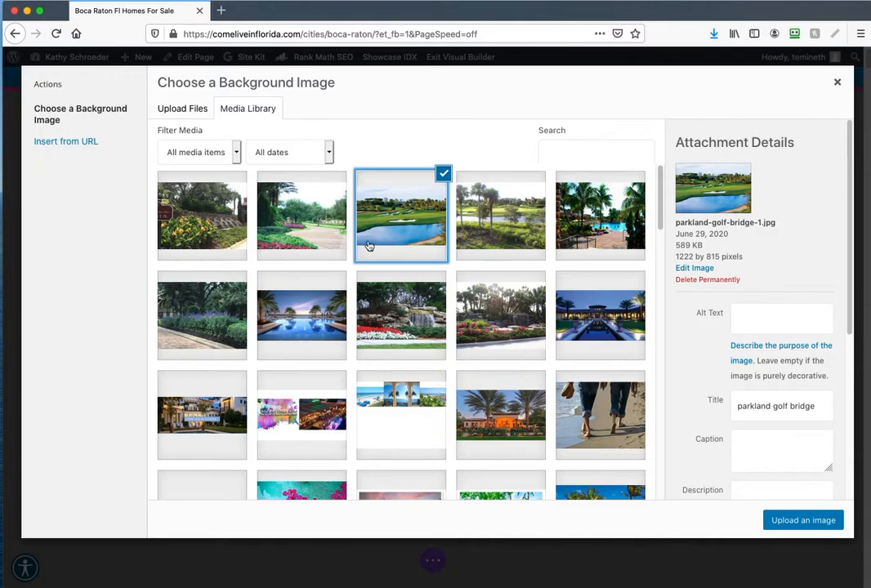
{"action": "left_click", "coordinate": [301, 314]}
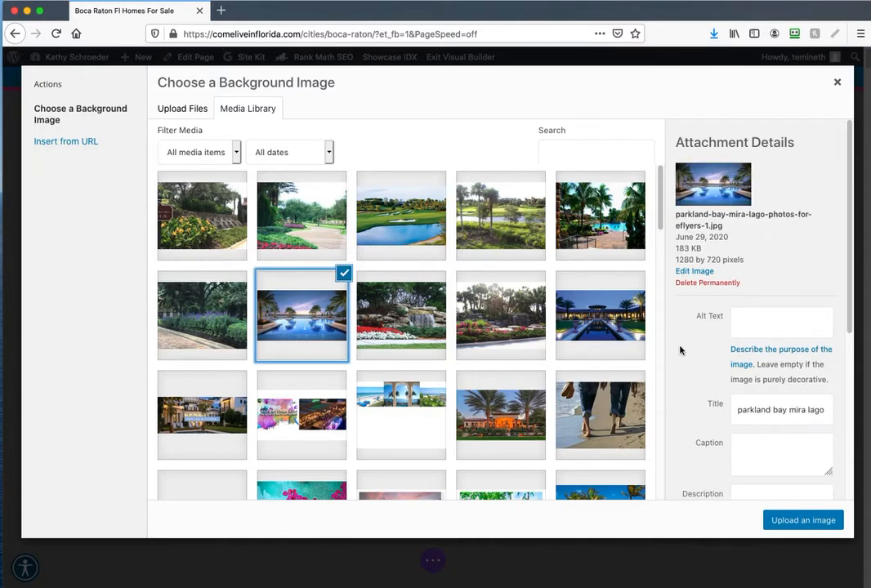
{"action": "left_click", "coordinate": [796, 521]}
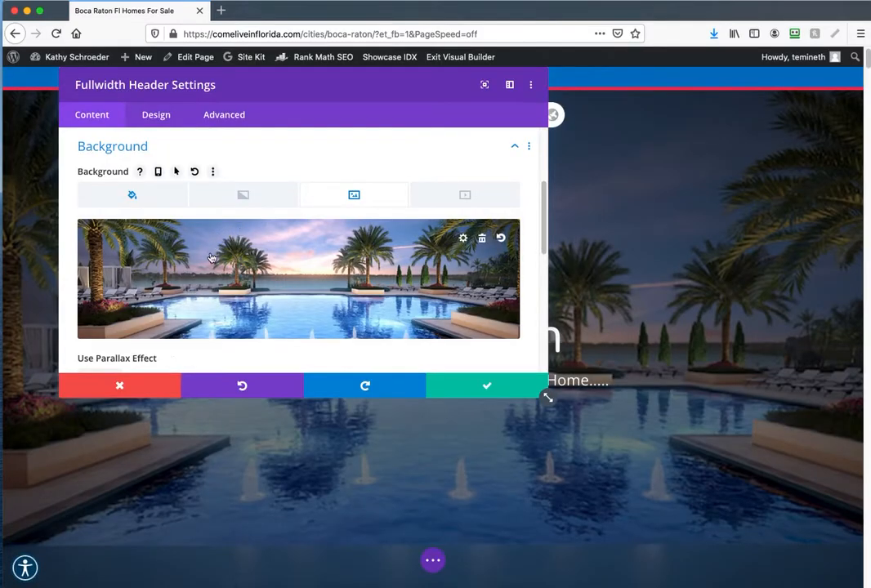
- Set the header's background image to parkland-golf-bridge-1.jpg from the media library and save the module
{"action": "left_click", "coordinate": [462, 238]}
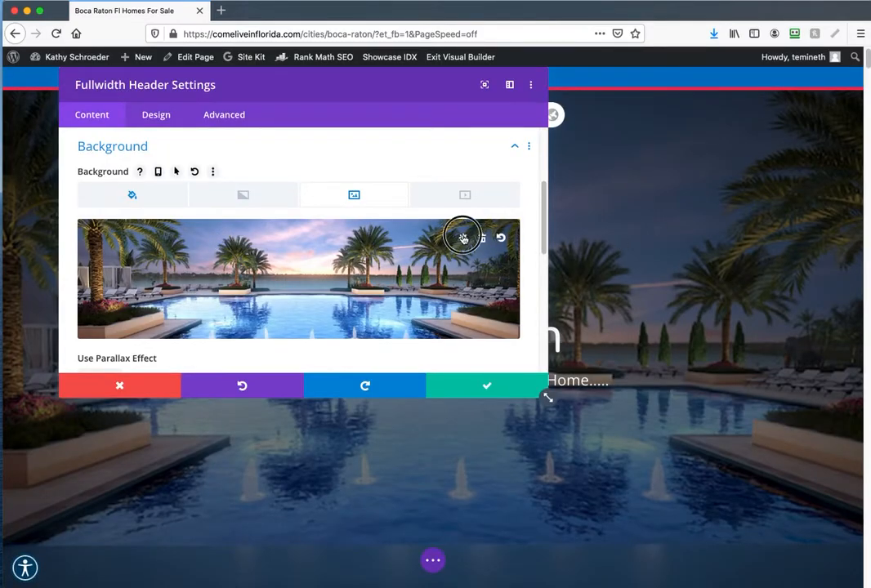
{"action": "left_click", "coordinate": [421, 231]}
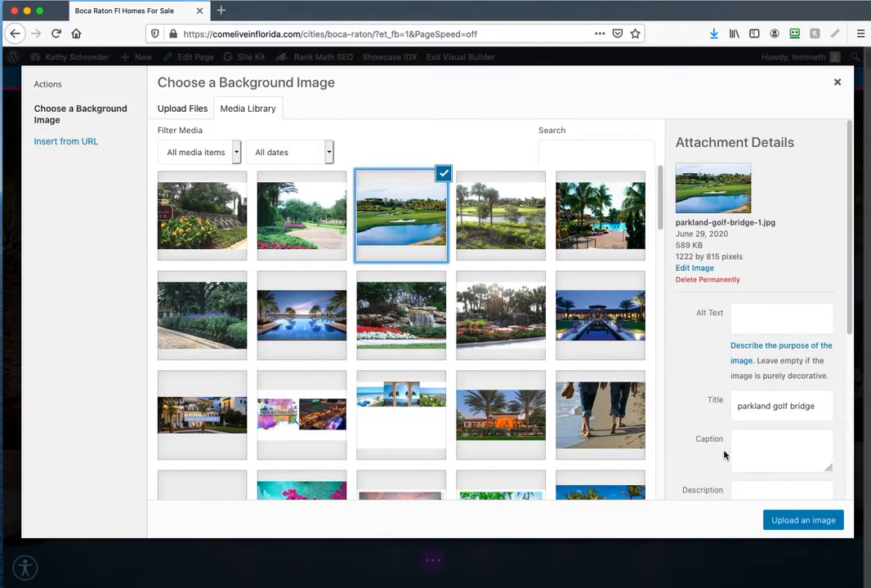
{"action": "left_click", "coordinate": [773, 520]}
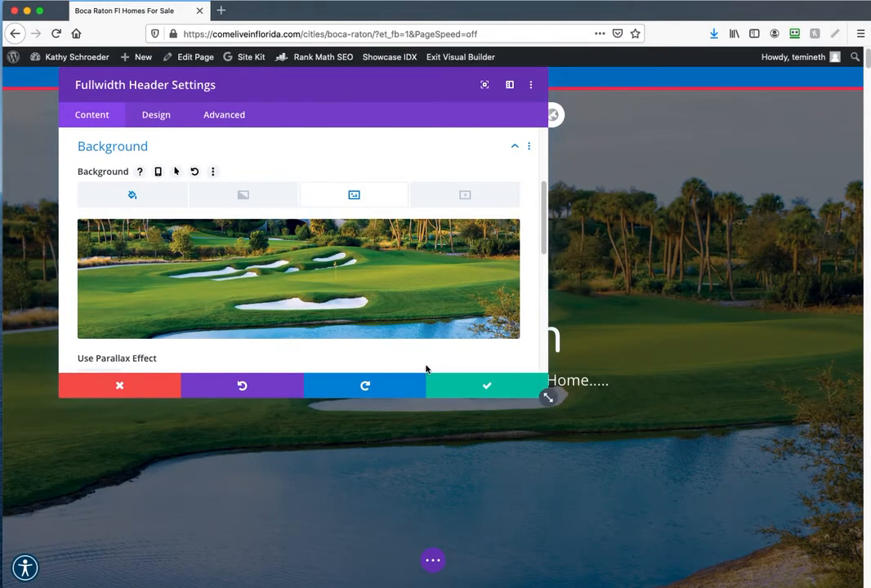
{"action": "left_click", "coordinate": [470, 381]}
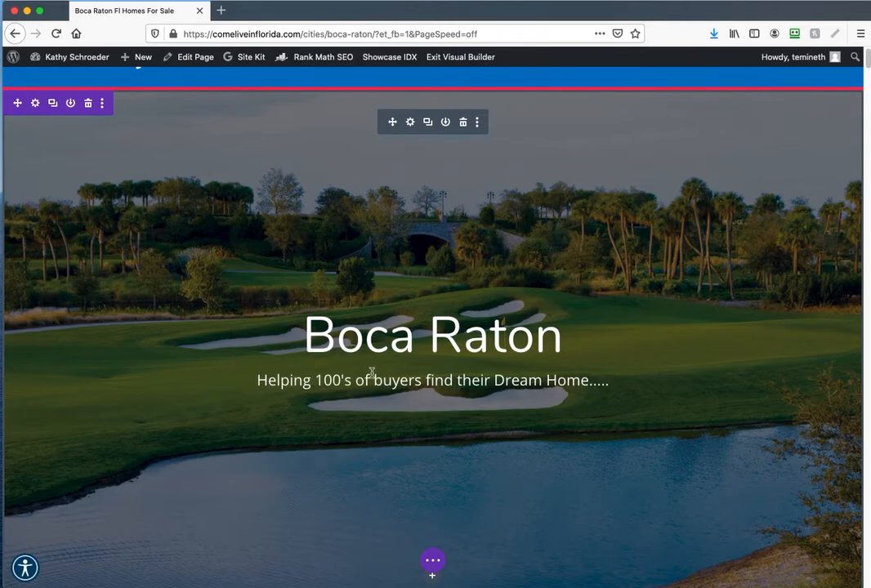
- Delete the Purchase Process heading below the banner and tighten the spacing above the small blue divider
{"action": "scroll", "coordinate": [415, 375], "scroll_direction": "down", "scroll_amount": 10}
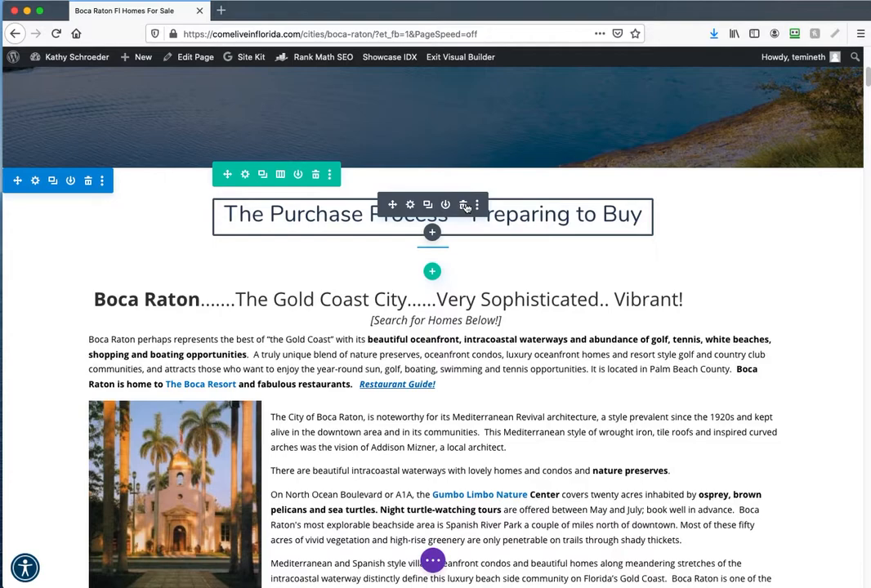
{"action": "left_click", "coordinate": [464, 206]}
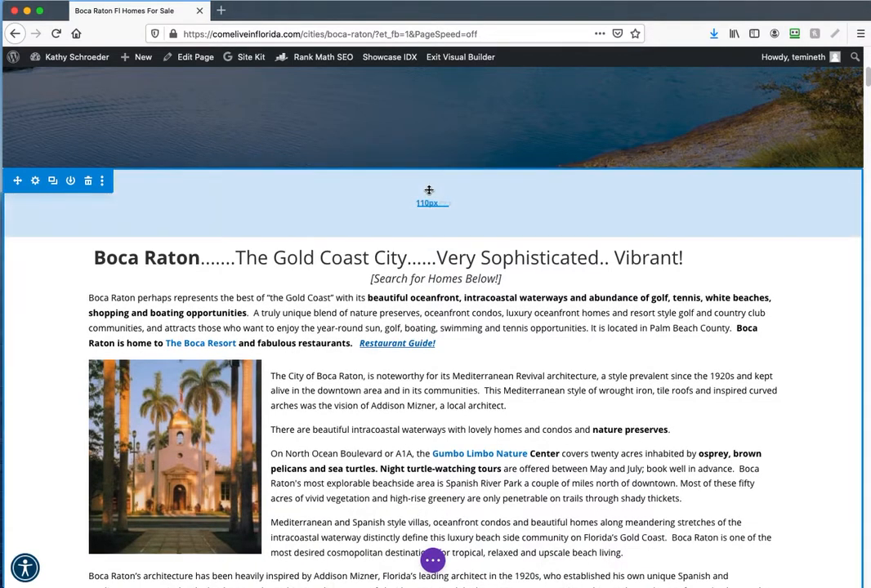
{"action": "left_click_drag", "start_coordinate": [429, 190], "coordinate": [432, 172]}
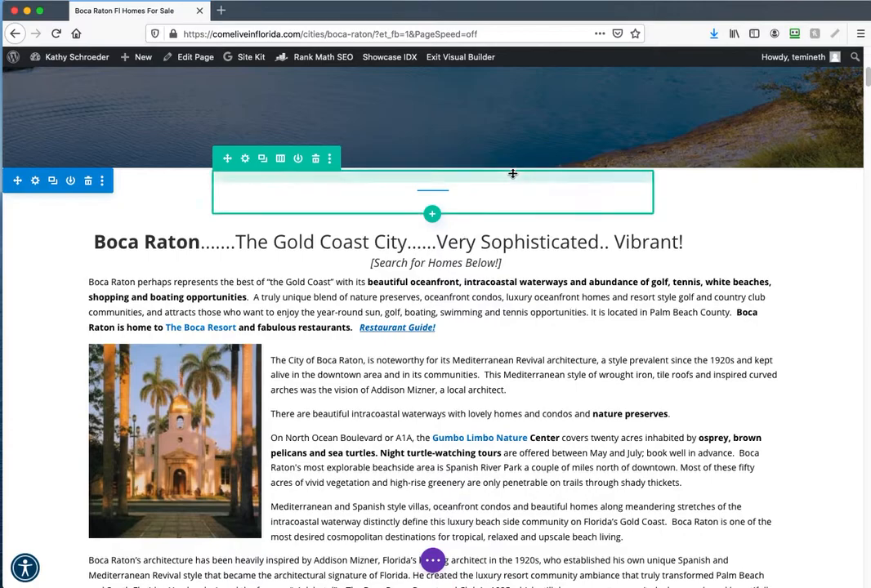
{"action": "left_click_drag", "start_coordinate": [511, 173], "coordinate": [510, 179]}
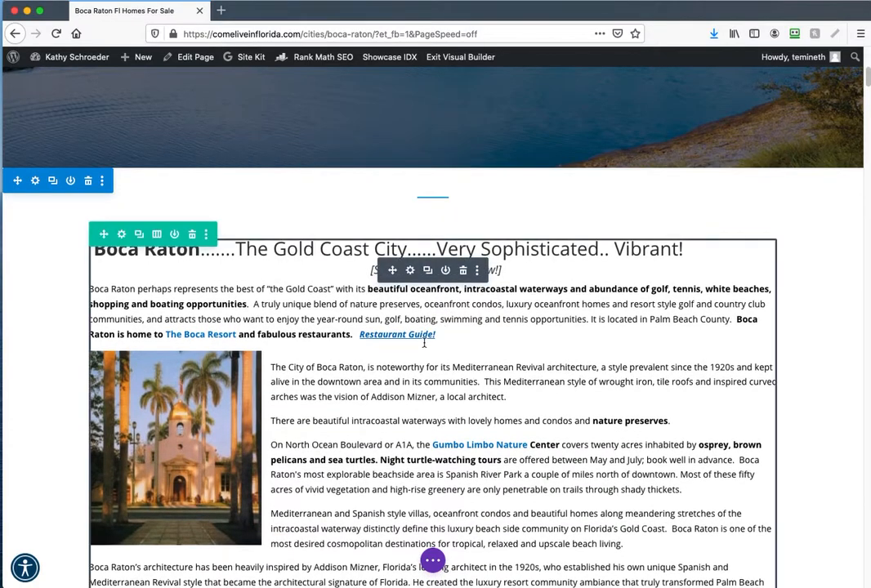
- Move the two-column "Get Ready" row from below the home listings to just above the Boca Raton text, under the blue divider
{"action": "scroll", "coordinate": [424, 344], "scroll_direction": "down", "scroll_amount": 3}
{"action": "scroll", "coordinate": [424, 344], "scroll_direction": "down", "scroll_amount": 20}
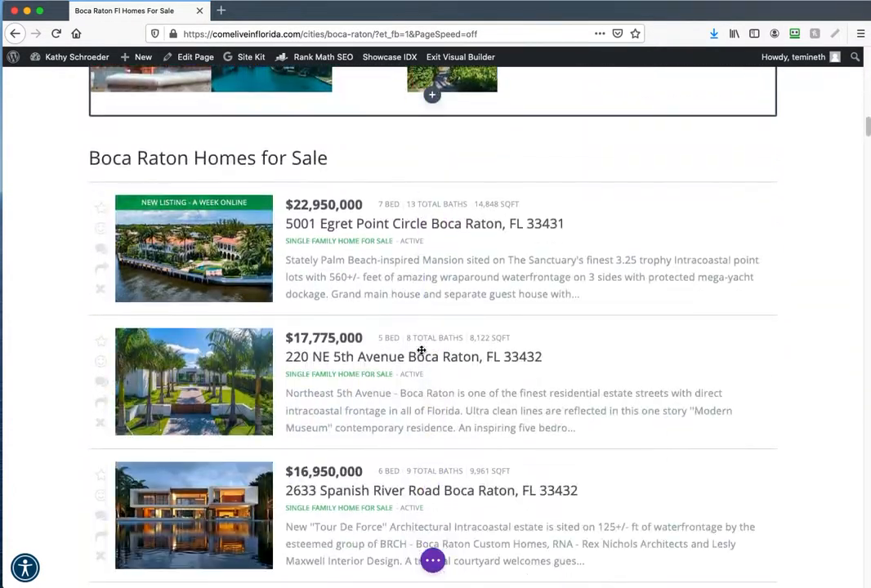
{"action": "scroll", "coordinate": [418, 347], "scroll_direction": "down", "scroll_amount": 20}
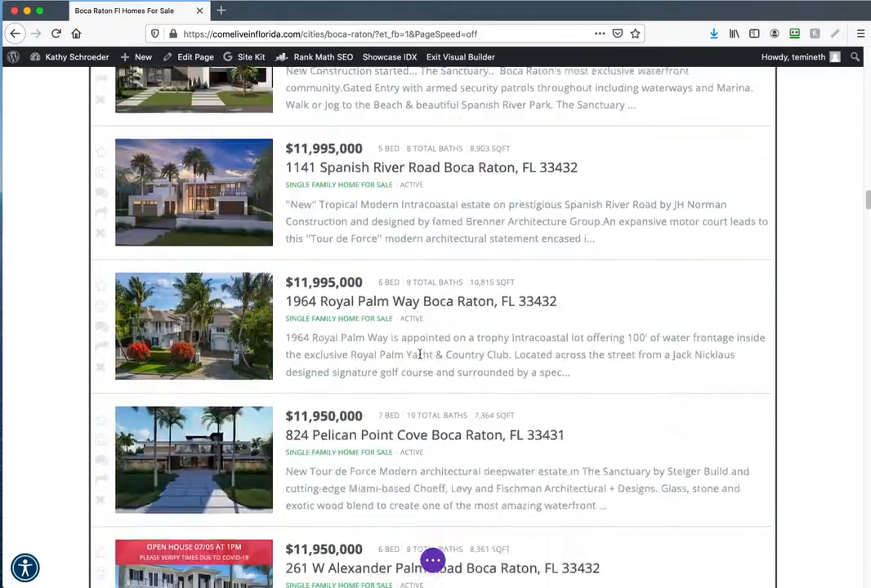
{"action": "scroll", "coordinate": [428, 360], "scroll_direction": "down", "scroll_amount": 20}
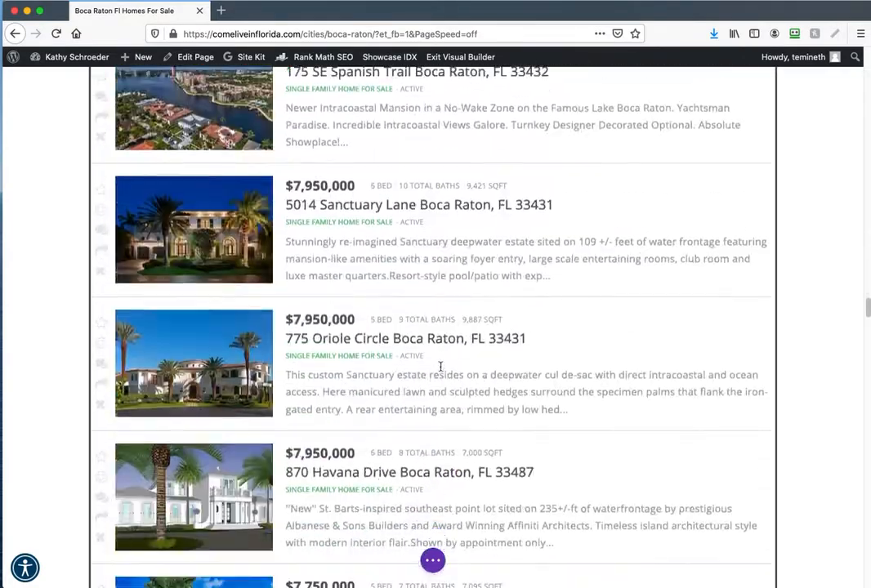
{"action": "scroll", "coordinate": [439, 367], "scroll_direction": "down", "scroll_amount": 20}
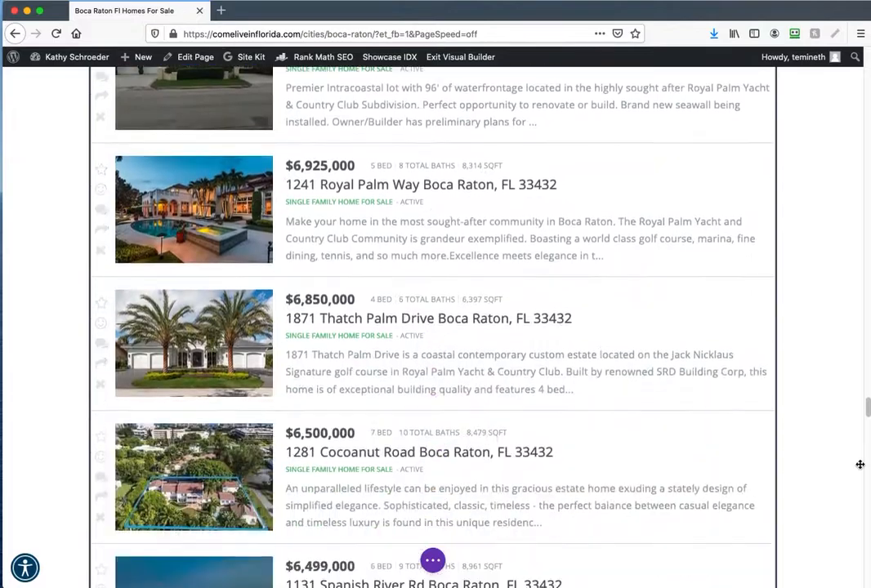
{"action": "left_click_drag", "start_coordinate": [868, 411], "coordinate": [854, 459]}
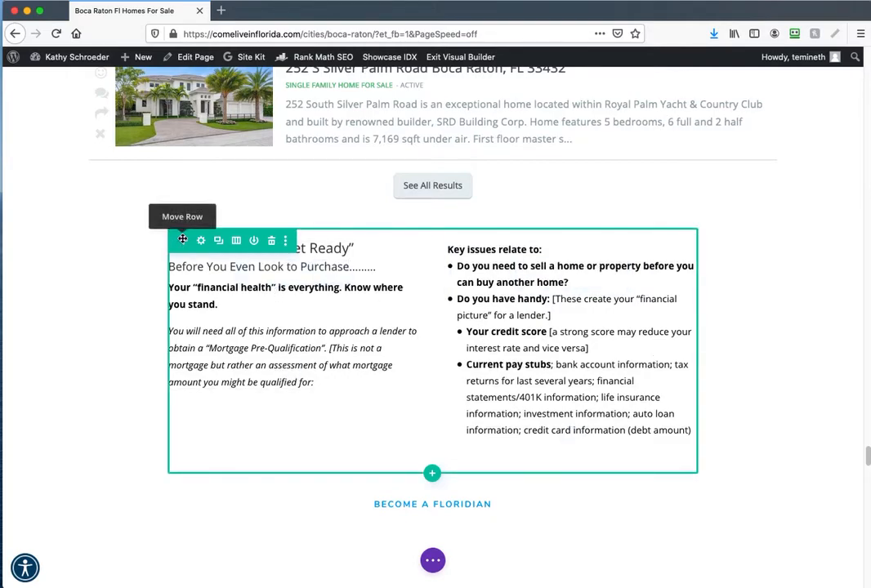
{"action": "mouse_move", "coordinate": [182, 238]}
{"action": "left_mouse_down"}
{"action": "mouse_move", "coordinate": [171, 236]}
{"action": "mouse_move", "coordinate": [204, 245]}
{"action": "mouse_move", "coordinate": [384, 203]}
{"action": "mouse_move", "coordinate": [422, 329]}
{"action": "left_mouse_up"}
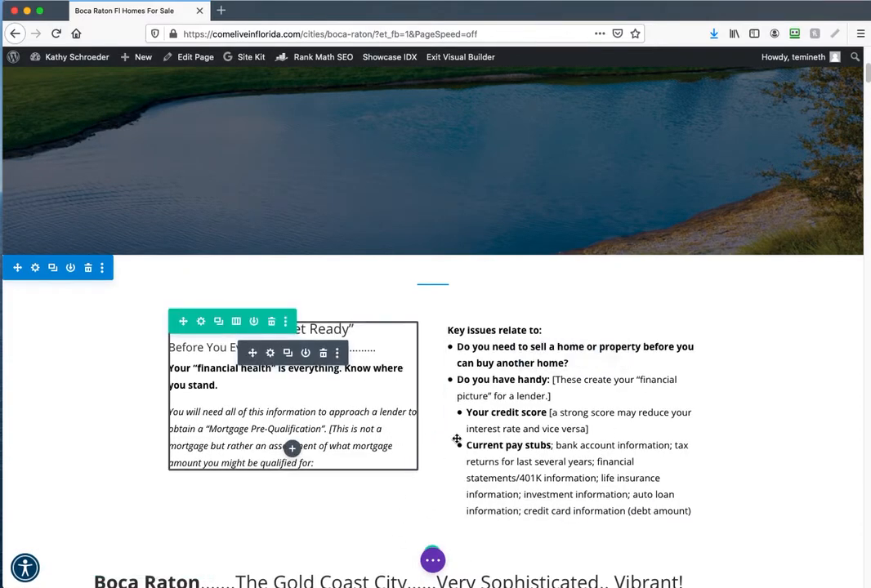
- Open the settings of the full-width Boca Raton text module and enlarge the settings window
{"action": "scroll", "coordinate": [503, 441], "scroll_direction": "down", "scroll_amount": 5}
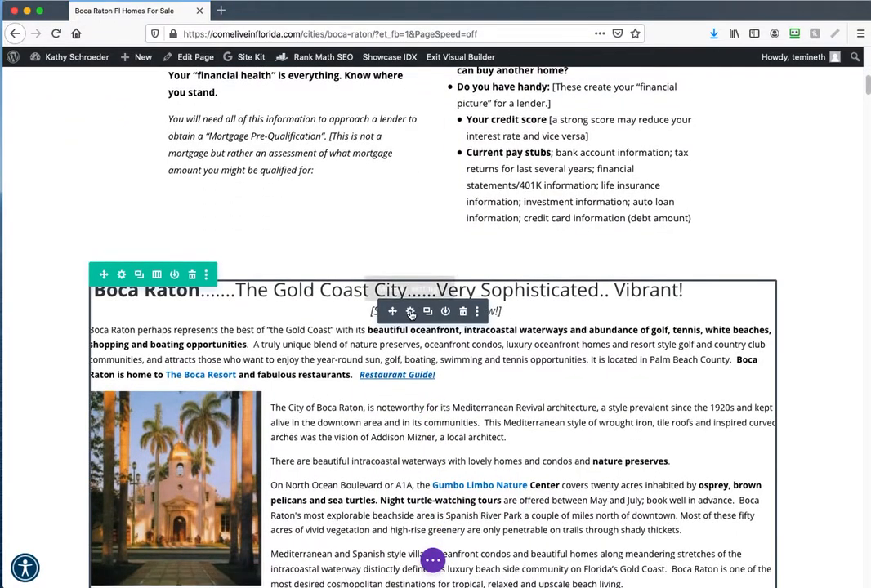
{"action": "left_click", "coordinate": [410, 312]}
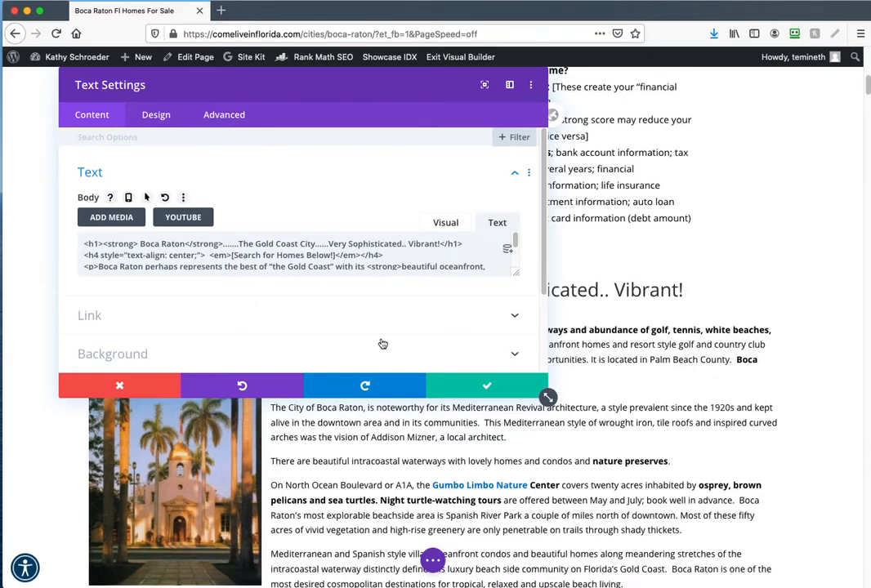
{"action": "scroll", "coordinate": [474, 468], "scroll_direction": "down", "scroll_amount": 3}
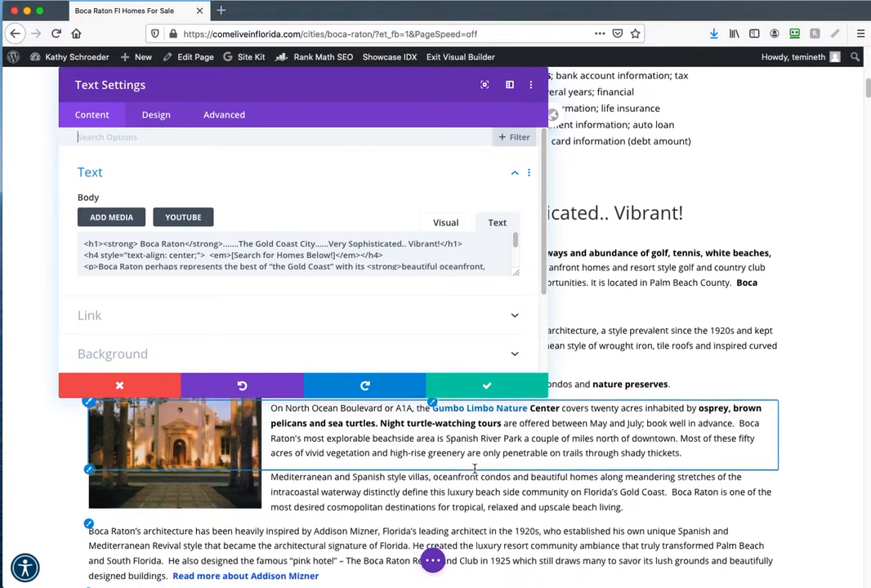
{"action": "scroll", "coordinate": [474, 468], "scroll_direction": "down", "scroll_amount": 8}
{"action": "scroll", "coordinate": [473, 470], "scroll_direction": "up", "scroll_amount": 8}
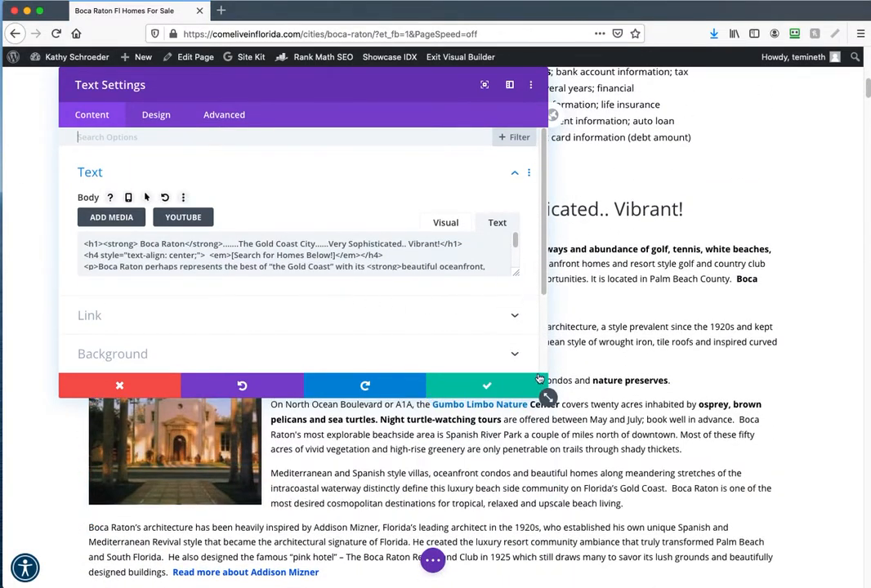
{"action": "left_click_drag", "start_coordinate": [547, 397], "coordinate": [562, 529]}
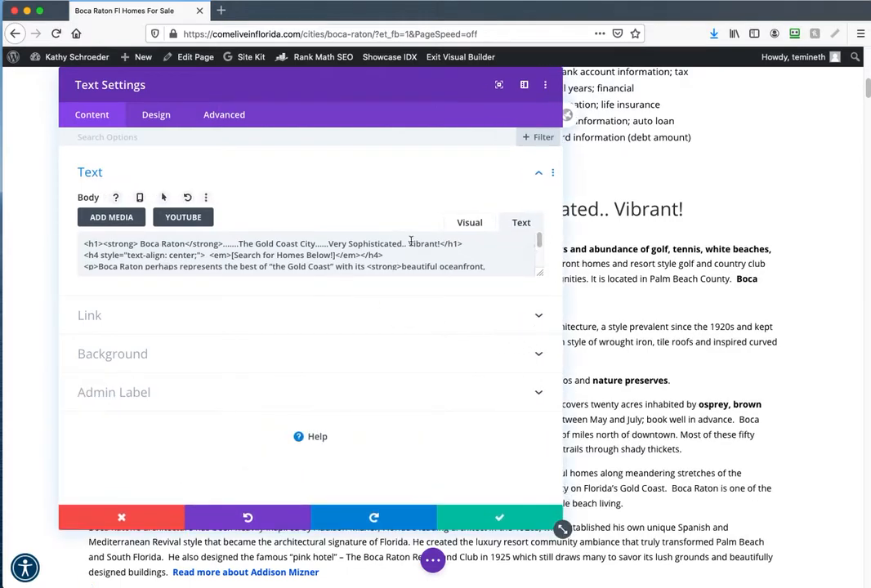
- In the visual editor, copy the Boca Raton text from its heading through the paragraph ending "relaxed and upscale beach living", and close the module
{"action": "left_click", "coordinate": [463, 226]}
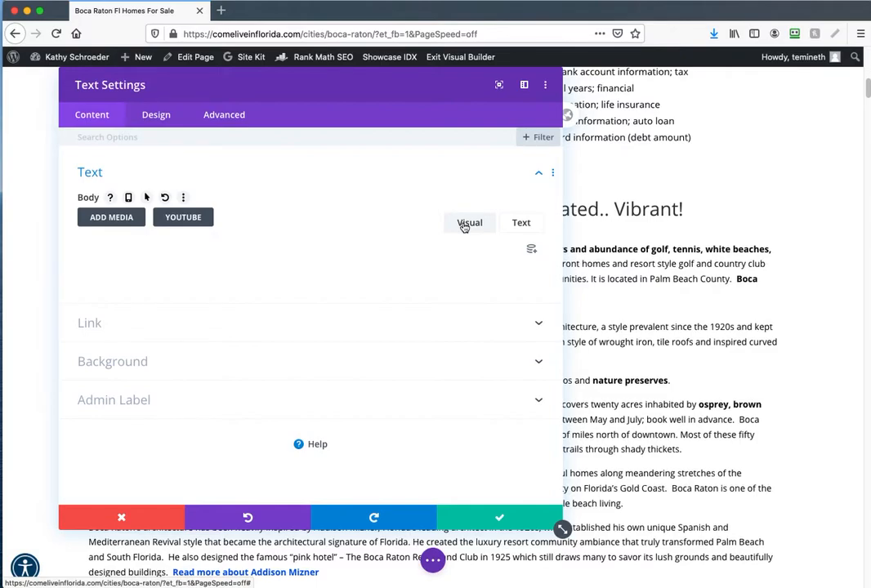
{"action": "left_click", "coordinate": [510, 223]}
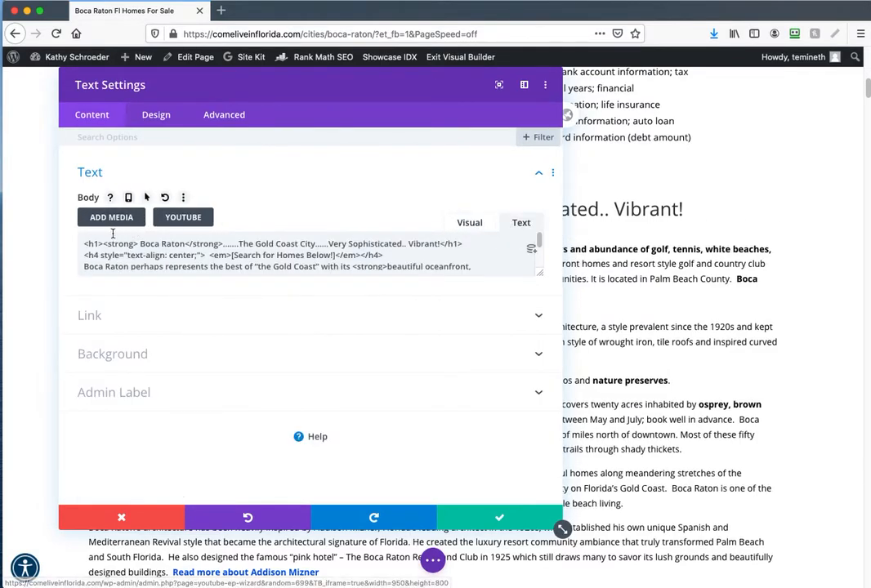
{"action": "left_click", "coordinate": [470, 223]}
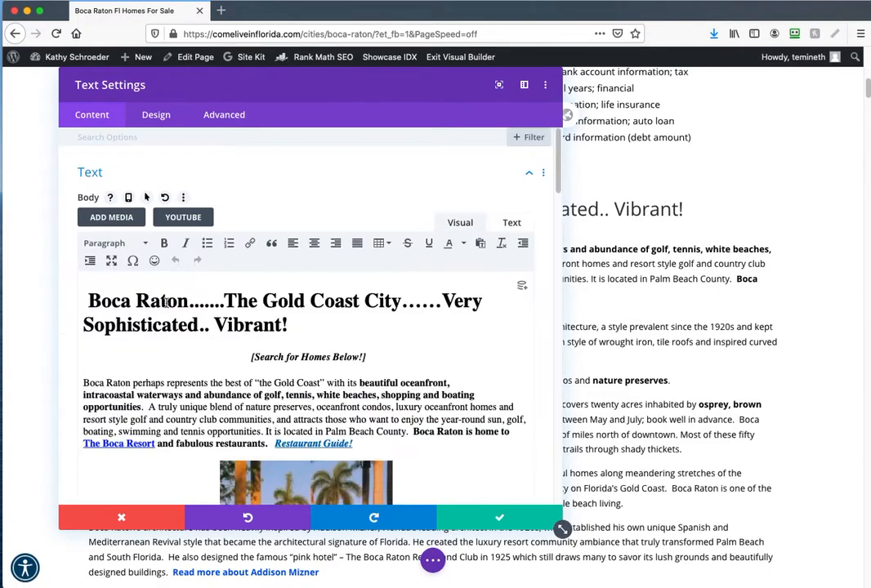
{"action": "left_click_drag", "start_coordinate": [89, 303], "coordinate": [311, 348]}
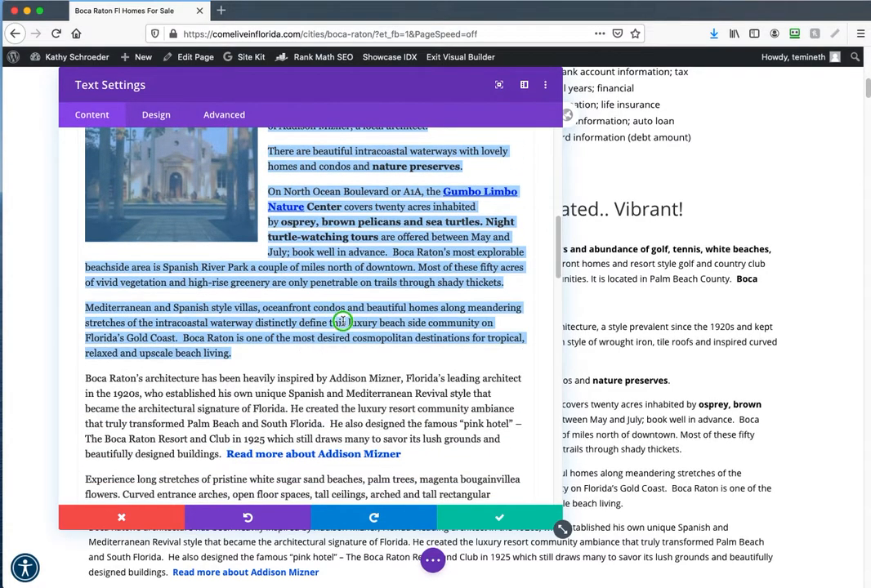
{"action": "right_click", "coordinate": [341, 321]}
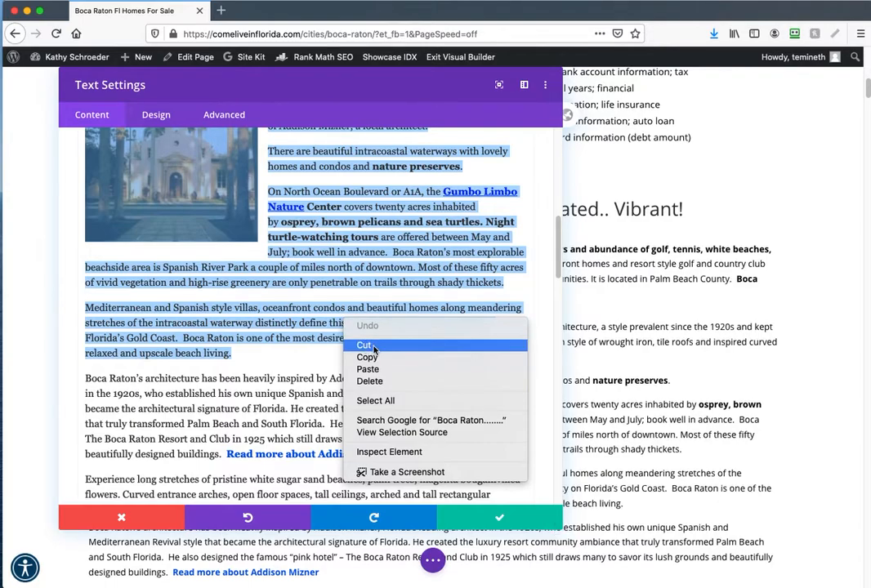
{"action": "left_click", "coordinate": [365, 357]}
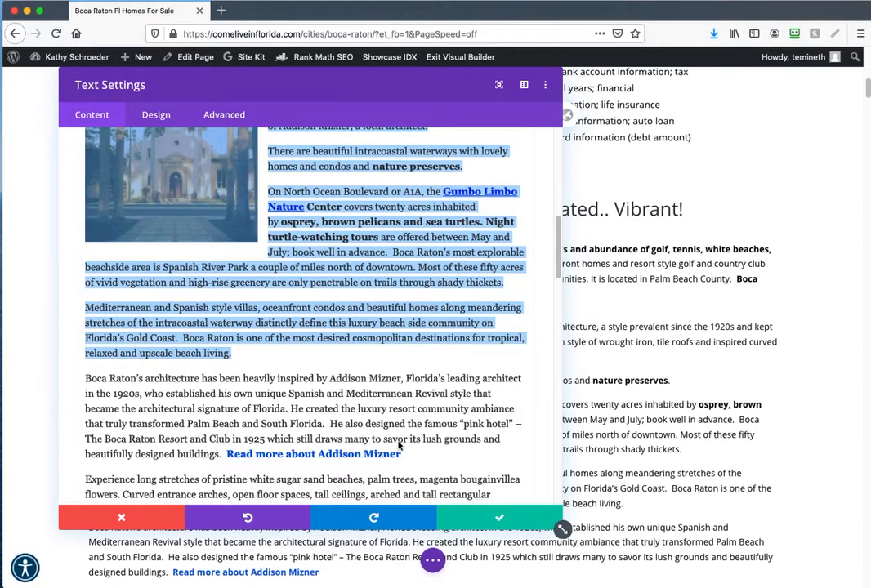
{"action": "left_click", "coordinate": [519, 518]}
- Replace all of the "How You Should Get Ready" text in the two-column row's first module with the copied Boca Raton text and save it
{"action": "scroll", "coordinate": [263, 237], "scroll_direction": "up", "scroll_amount": 5}
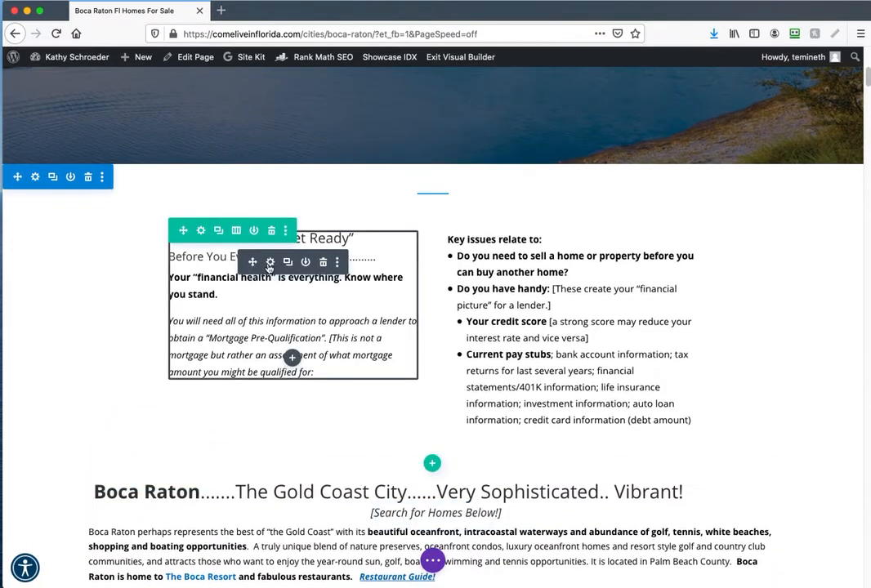
{"action": "left_click", "coordinate": [269, 265]}
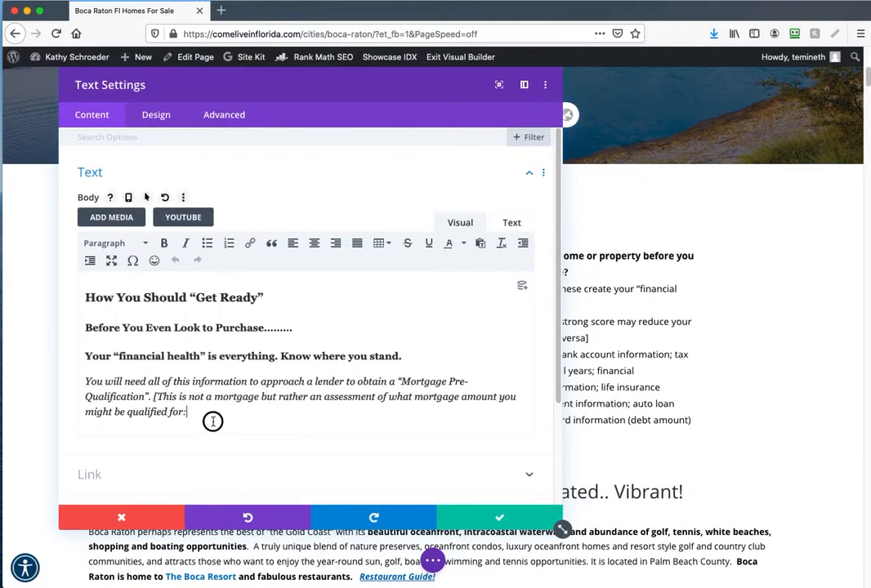
{"action": "left_click_drag", "start_coordinate": [214, 422], "coordinate": [3, 179]}
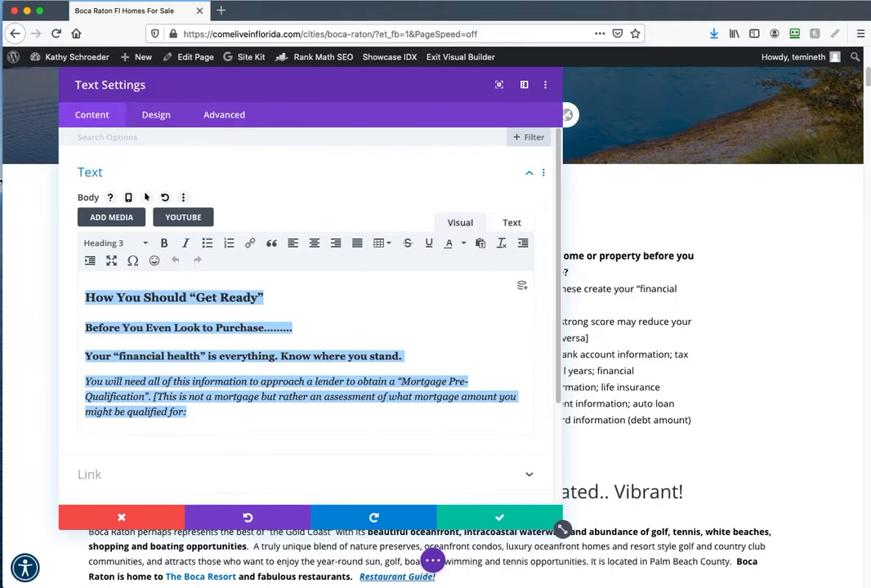
{"action": "key", "text": "super+v"}
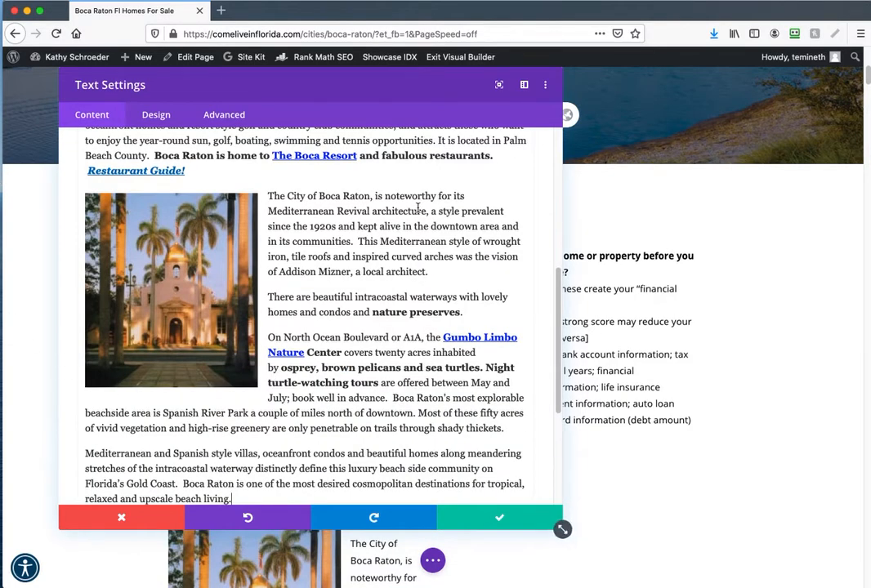
{"action": "left_click", "coordinate": [490, 516]}
- Set the two-column row's maximum width to 95% and save the row settings
{"action": "scroll", "coordinate": [473, 430], "scroll_direction": "down", "scroll_amount": 5}
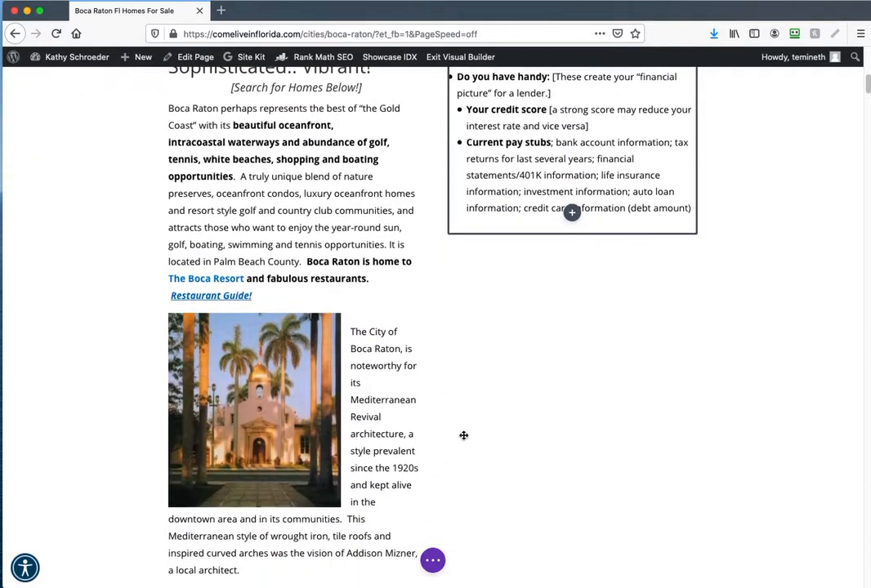
{"action": "scroll", "coordinate": [377, 337], "scroll_direction": "down", "scroll_amount": 14}
{"action": "scroll", "coordinate": [381, 284], "scroll_direction": "up", "scroll_amount": 6}
{"action": "scroll", "coordinate": [382, 284], "scroll_direction": "up", "scroll_amount": 10}
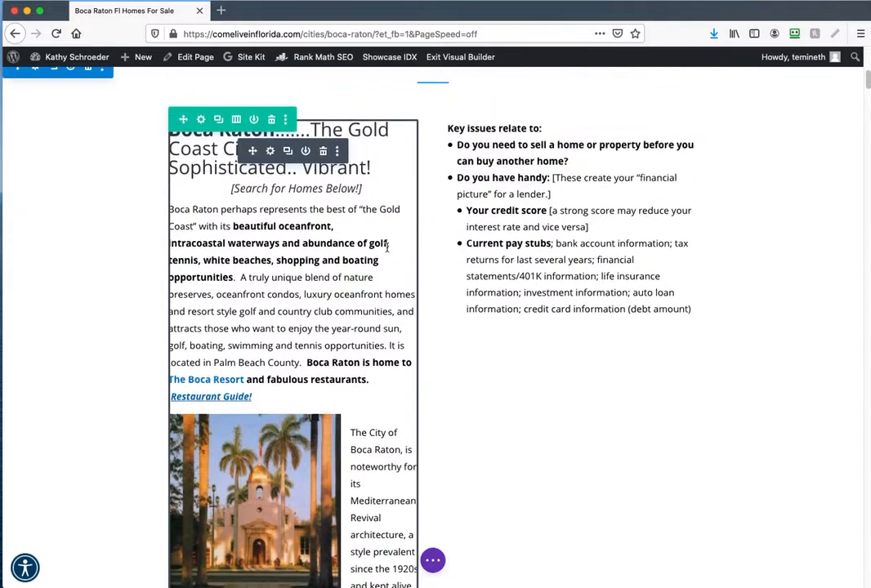
{"action": "left_click", "coordinate": [203, 120]}
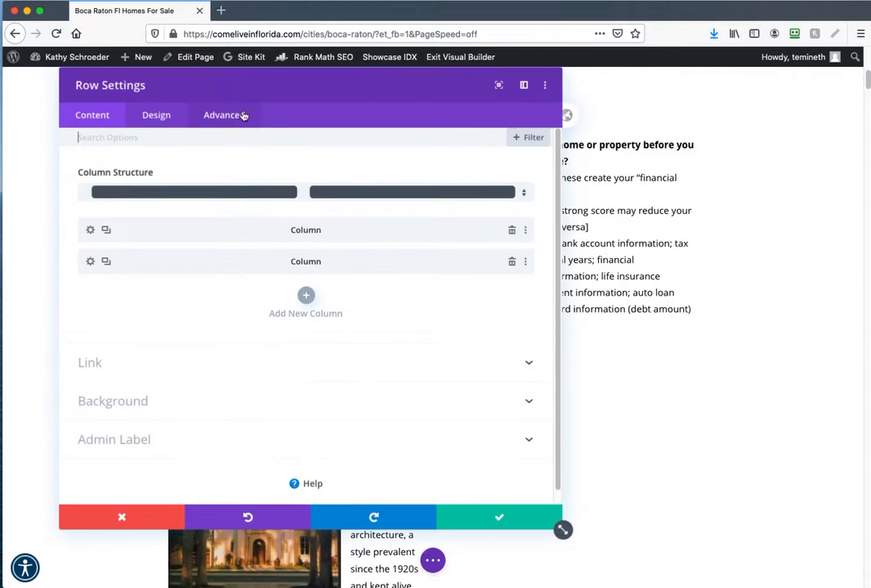
{"action": "left_click", "coordinate": [172, 115]}
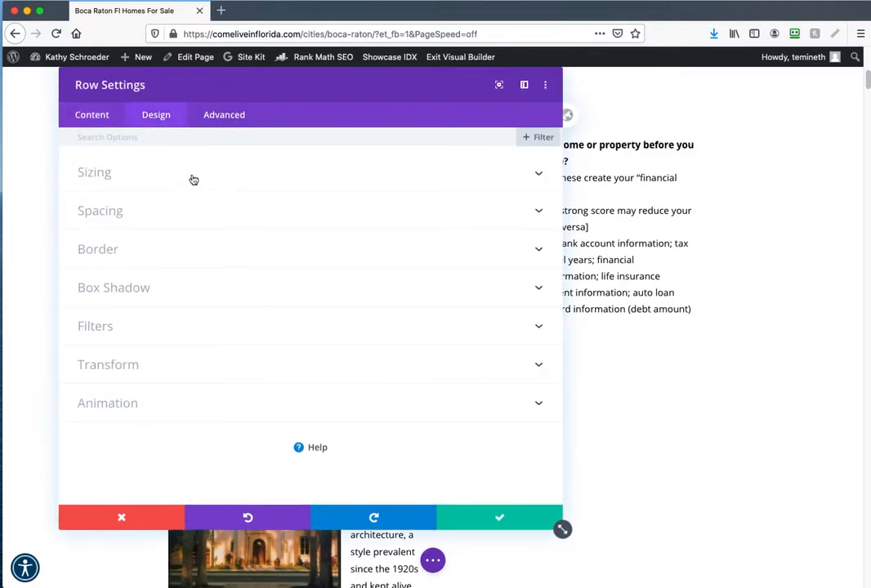
{"action": "left_click", "coordinate": [179, 209]}
{"action": "scroll", "coordinate": [188, 186], "scroll_direction": "up", "scroll_amount": 2}
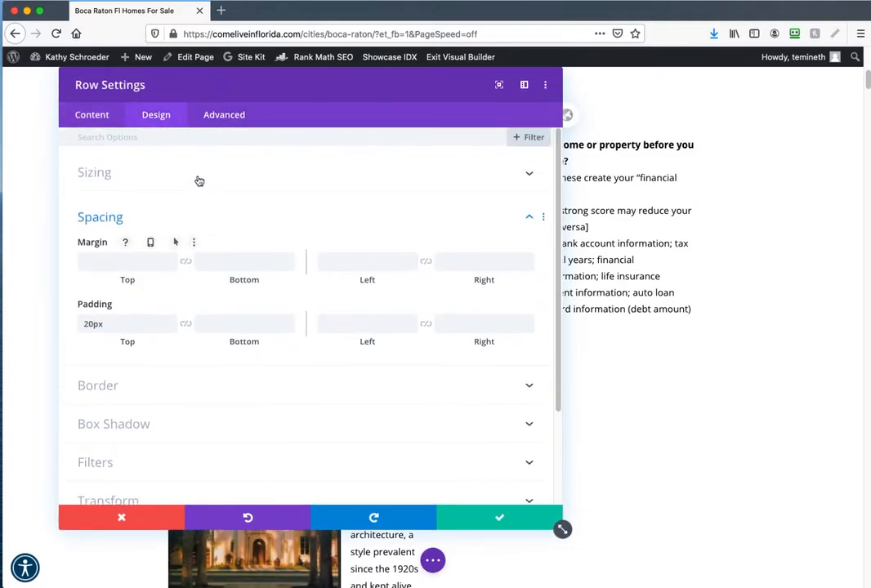
{"action": "left_click", "coordinate": [197, 179]}
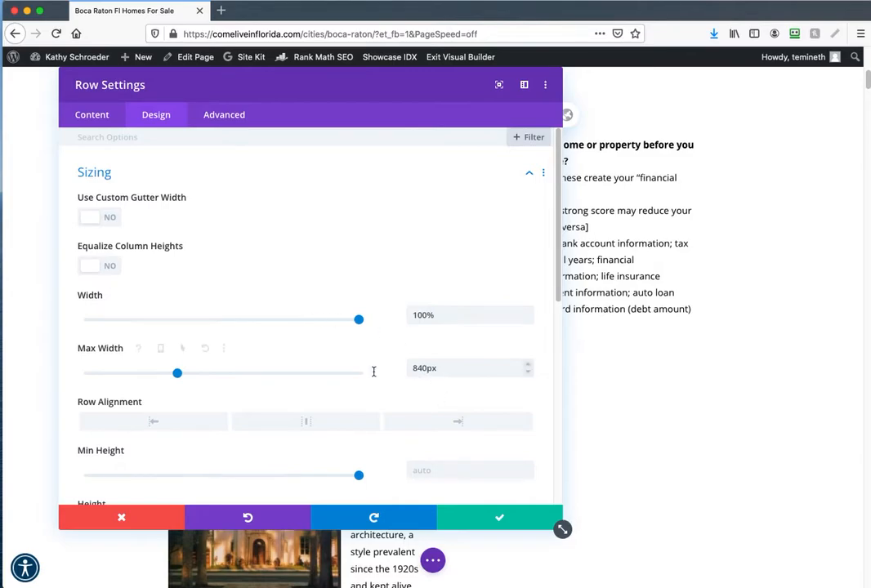
{"action": "left_click_drag", "start_coordinate": [437, 368], "coordinate": [352, 356]}
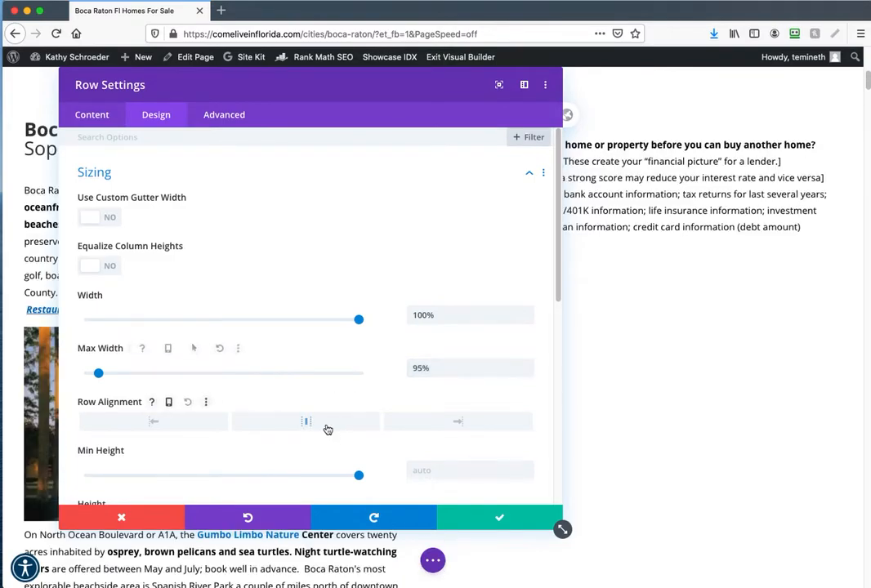
{"action": "left_click", "coordinate": [498, 521]}
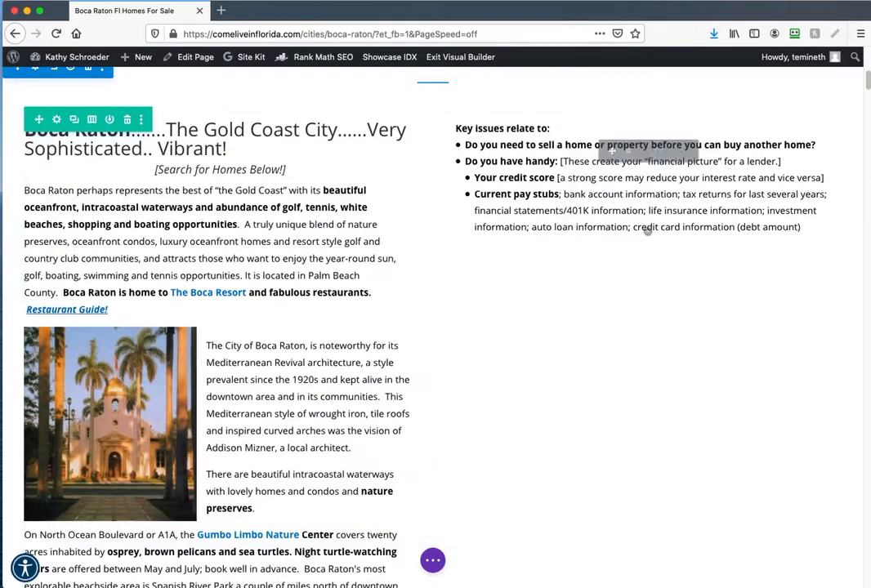
- Copy the original Boca Raton module's remaining content, from "Boca Raton's architecture" through the final photos, and return to the two-column row
{"action": "left_click_drag", "start_coordinate": [868, 80], "coordinate": [865, 107]}
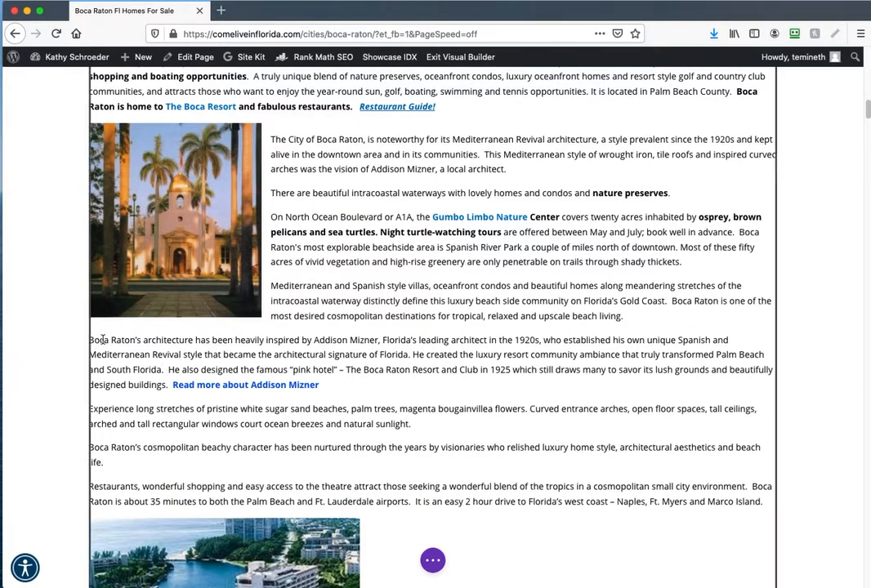
{"action": "scroll", "coordinate": [172, 307], "scroll_direction": "up", "scroll_amount": 1}
{"action": "scroll", "coordinate": [173, 307], "scroll_direction": "up", "scroll_amount": 1}
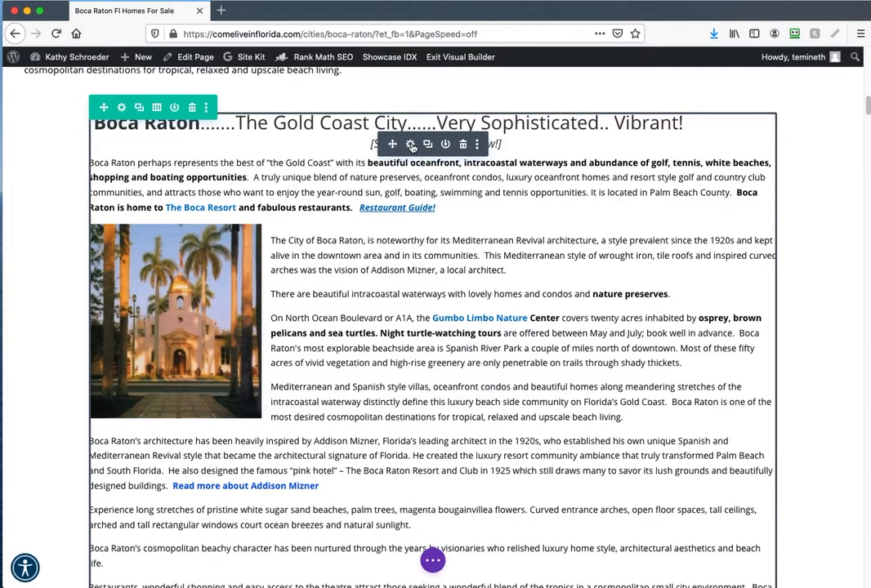
{"action": "left_click", "coordinate": [412, 145]}
{"action": "scroll", "coordinate": [213, 408], "scroll_direction": "down", "scroll_amount": 5}
{"action": "scroll", "coordinate": [211, 408], "scroll_direction": "down", "scroll_amount": 4}
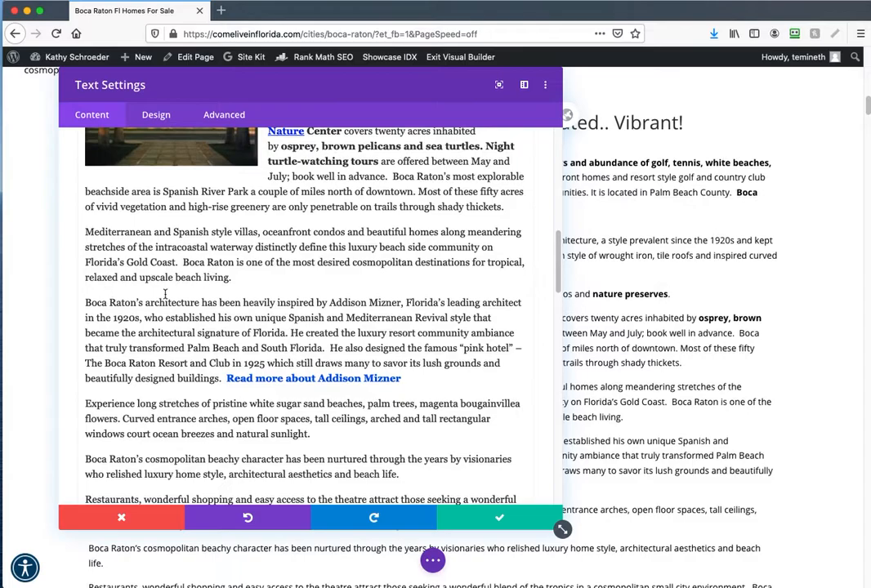
{"action": "left_click_drag", "start_coordinate": [97, 304], "coordinate": [403, 366]}
{"action": "scroll", "coordinate": [350, 357], "scroll_direction": "down", "scroll_amount": 15}
{"action": "scroll", "coordinate": [403, 365], "scroll_direction": "down", "scroll_amount": 10}
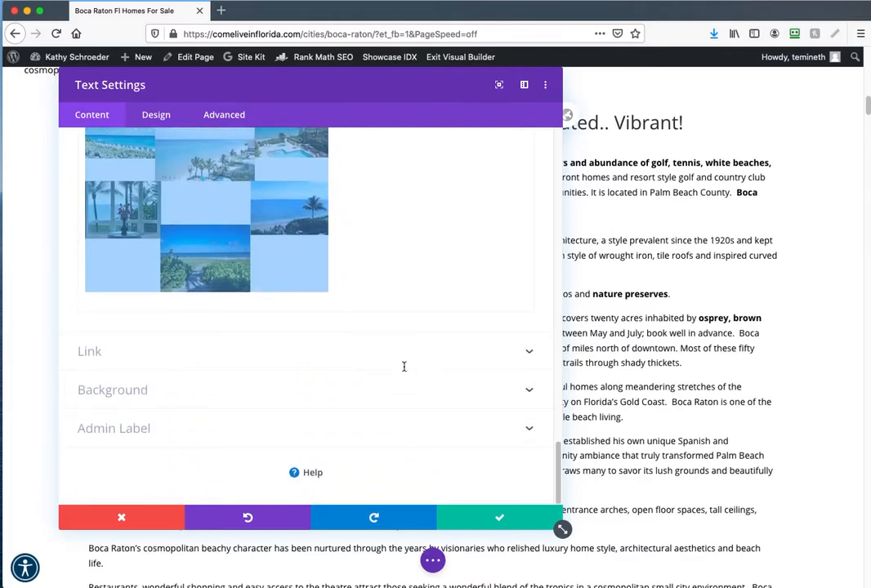
{"action": "left_click", "coordinate": [487, 519]}
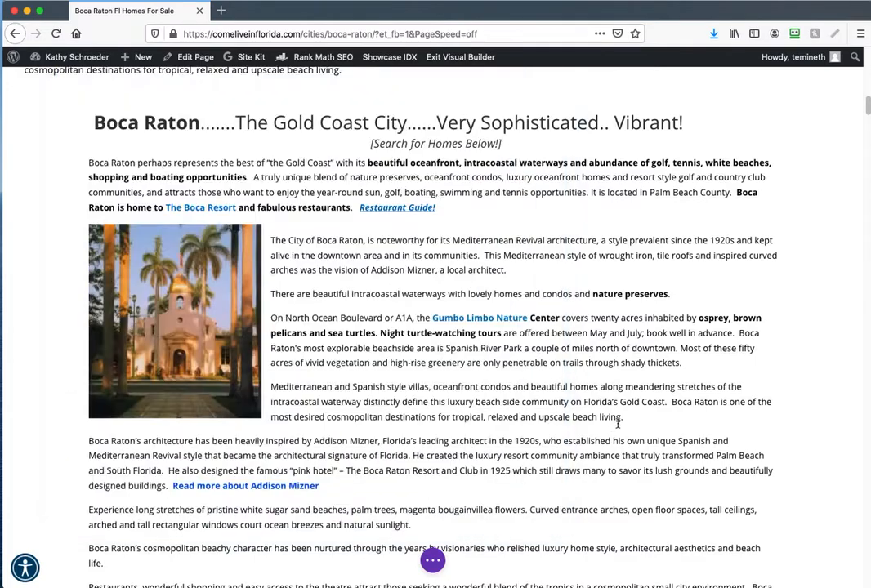
{"action": "scroll", "coordinate": [591, 384], "scroll_direction": "up", "scroll_amount": 10}
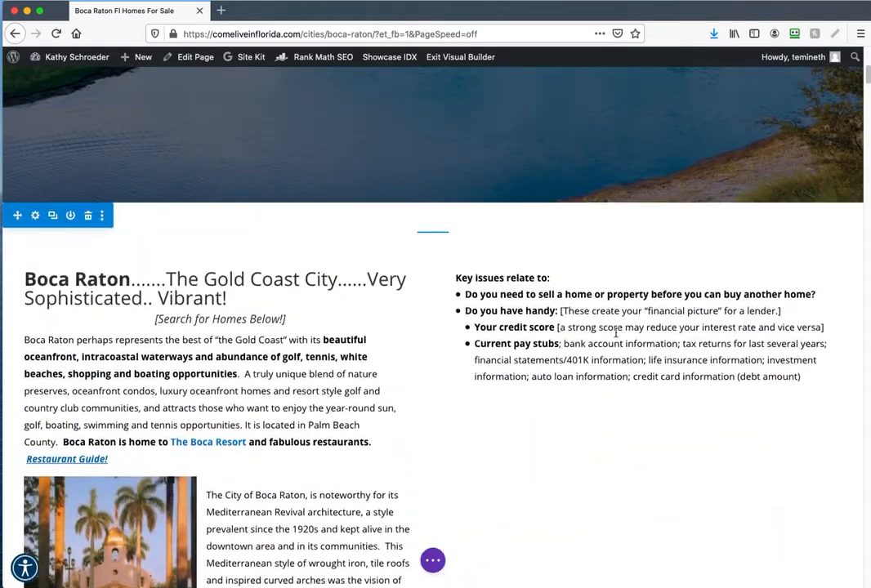
- Replace all of the "Key issues relate to" text in the two-column row's second module with the copied Boca Raton content and save it
{"action": "left_click", "coordinate": [584, 322]}
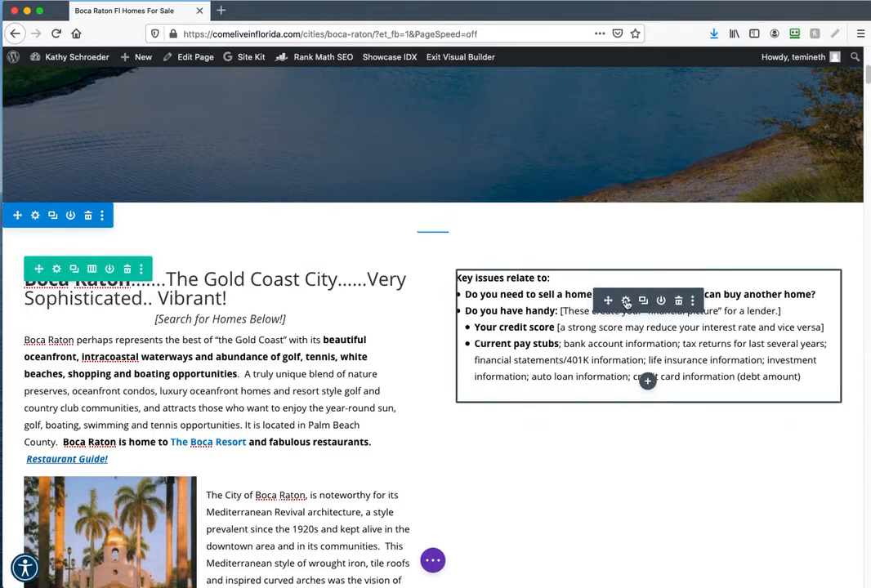
{"action": "left_click", "coordinate": [626, 302]}
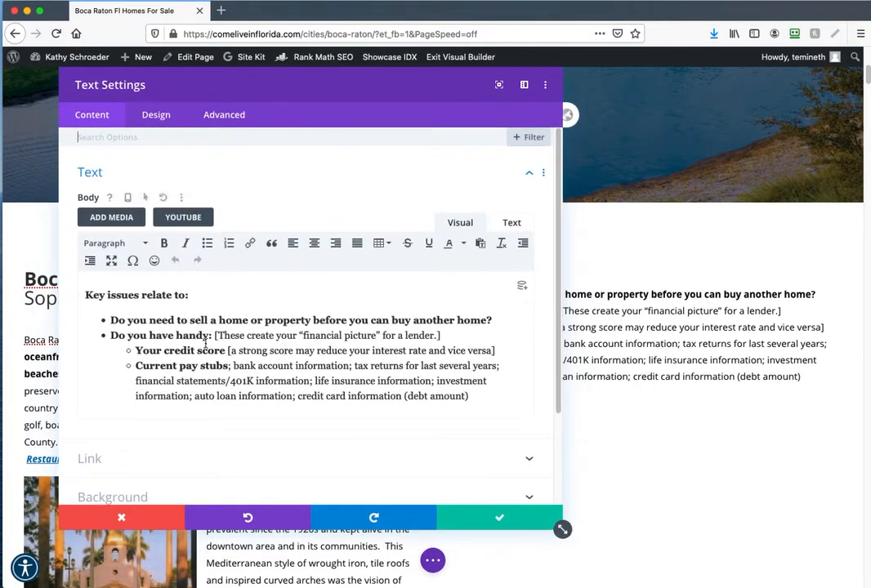
{"action": "key", "text": "super+a"}
{"action": "key", "text": "BackSpace"}
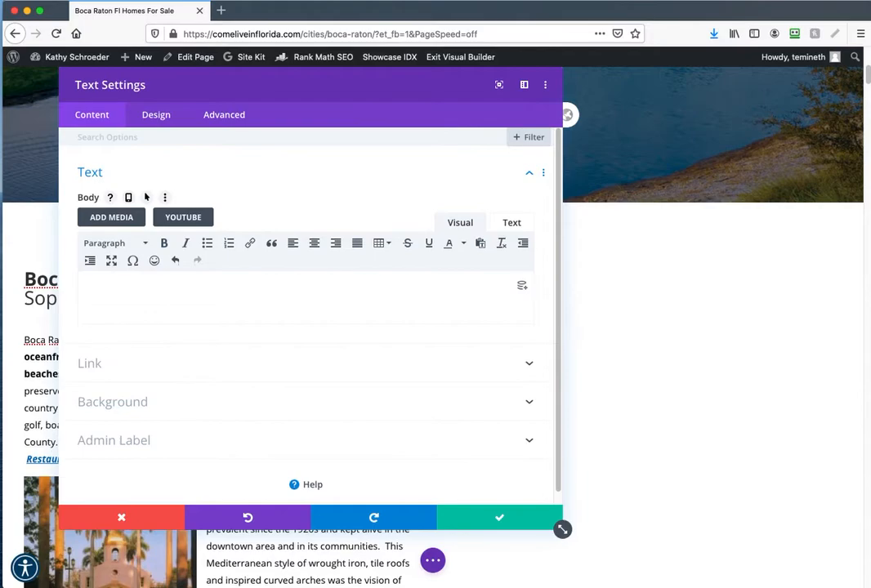
{"action": "key", "text": "super+v"}
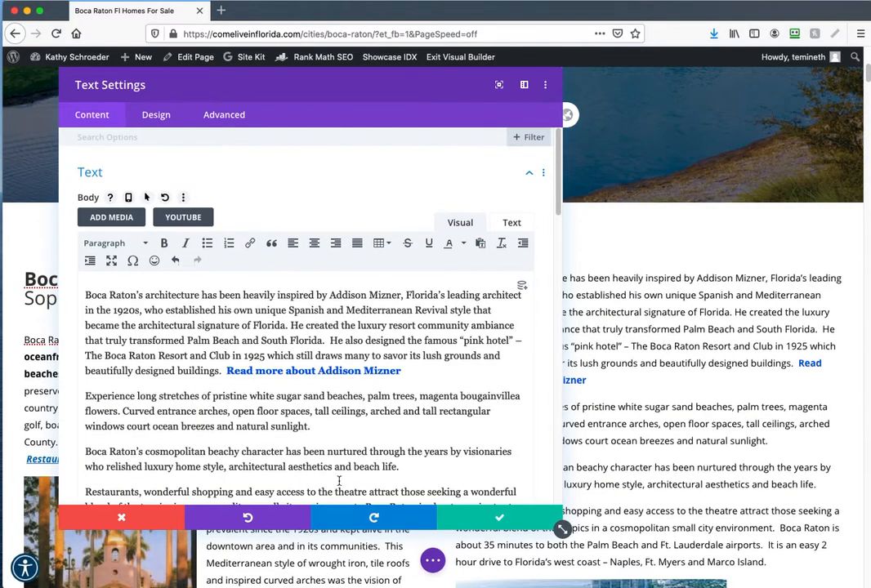
{"action": "left_click", "coordinate": [497, 517]}
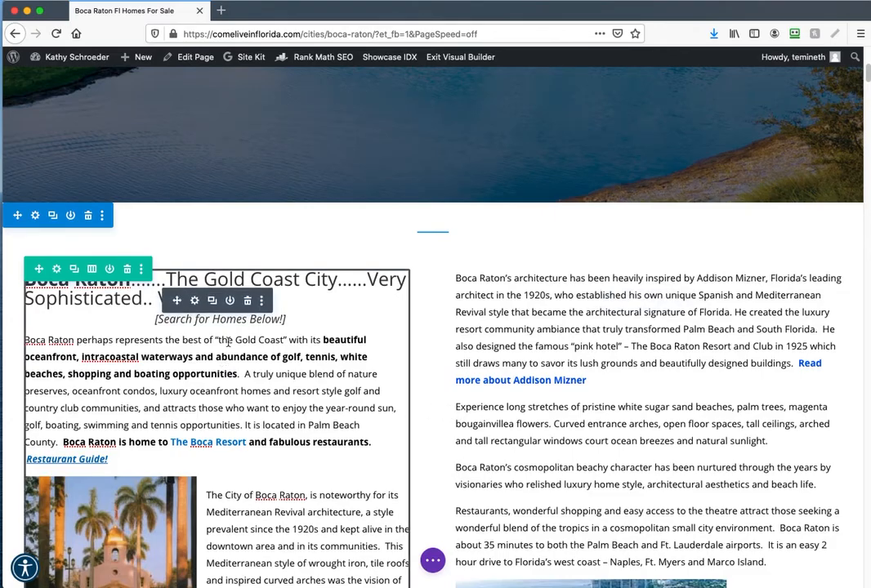
- Compare the two columns' lengths and check how the pasted text and photos fit in the second column
{"action": "scroll", "coordinate": [240, 400], "scroll_direction": "down", "scroll_amount": 10}
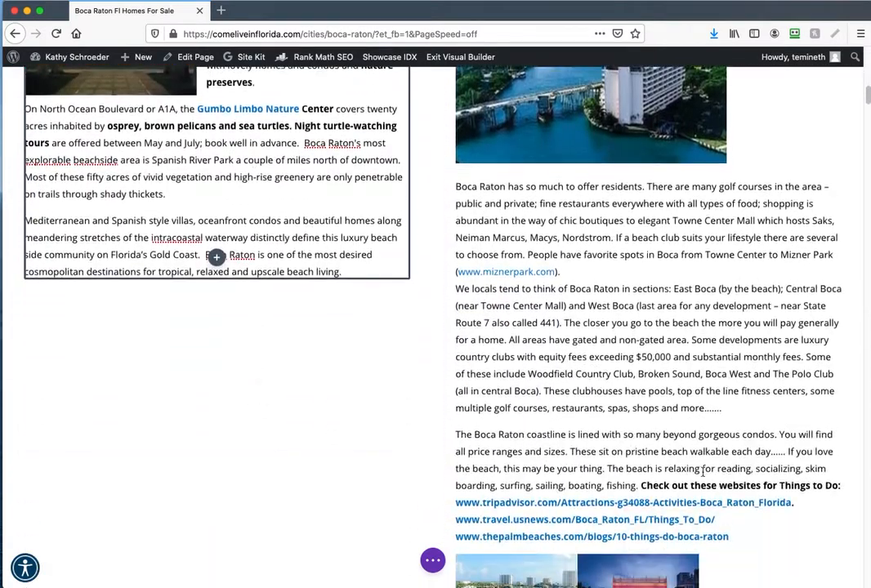
{"action": "scroll", "coordinate": [709, 273], "scroll_direction": "up", "scroll_amount": 6}
{"action": "scroll", "coordinate": [704, 301], "scroll_direction": "down", "scroll_amount": 7}
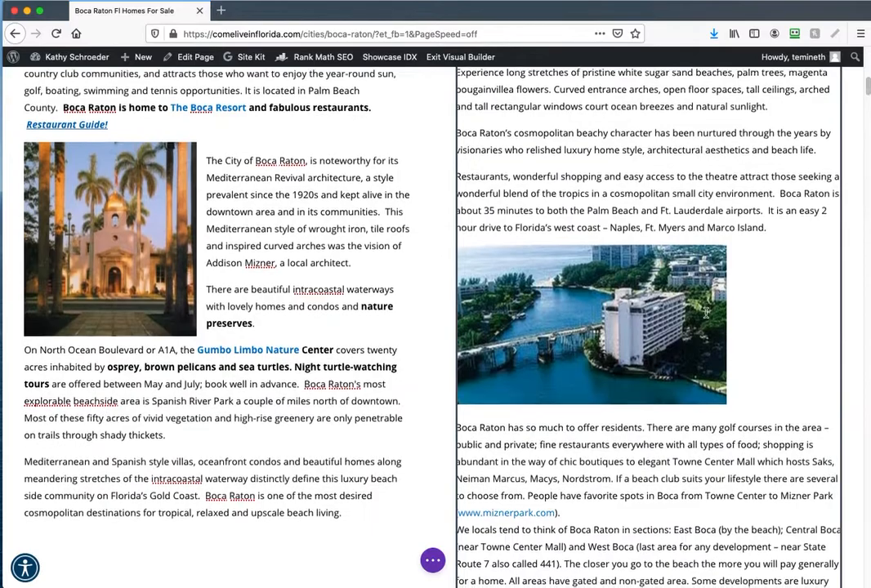
{"action": "scroll", "coordinate": [722, 365], "scroll_direction": "down", "scroll_amount": 5}
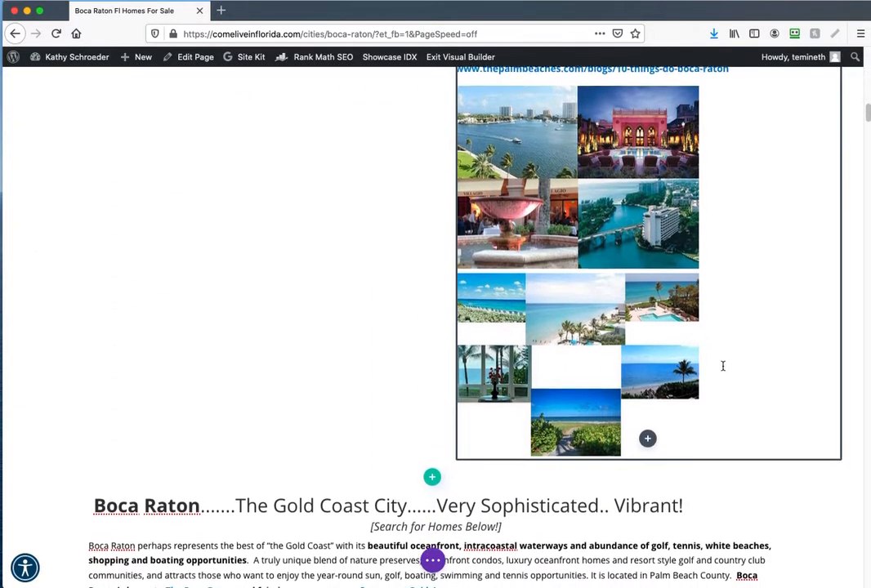
{"action": "scroll", "coordinate": [569, 282], "scroll_direction": "down", "scroll_amount": 15}
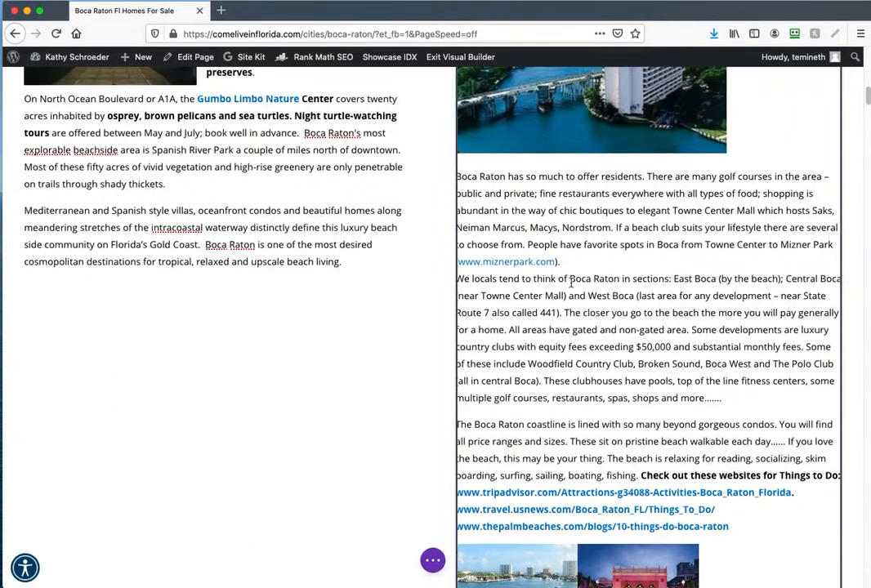
{"action": "scroll", "coordinate": [572, 293], "scroll_direction": "down", "scroll_amount": 1}
{"action": "scroll", "coordinate": [579, 344], "scroll_direction": "up", "scroll_amount": 3}
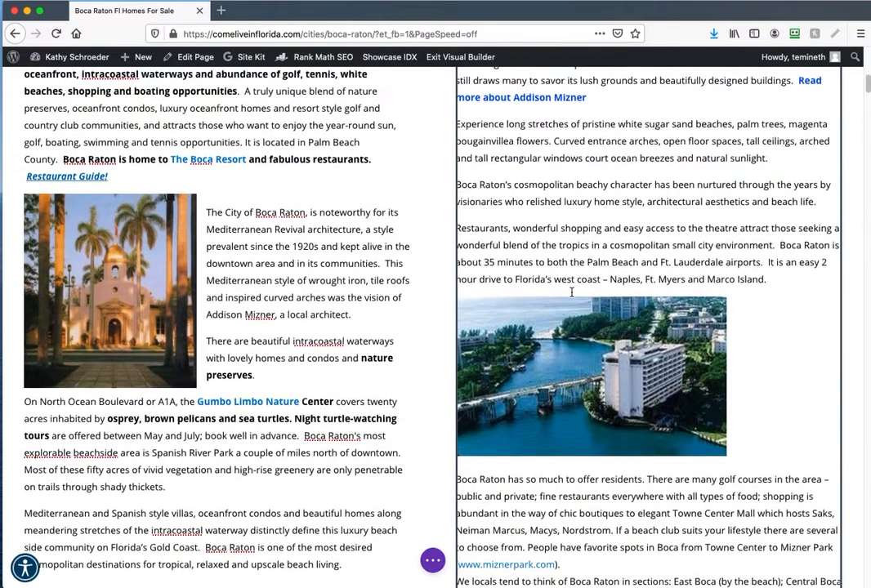
{"action": "scroll", "coordinate": [579, 344], "scroll_direction": "up", "scroll_amount": 1}
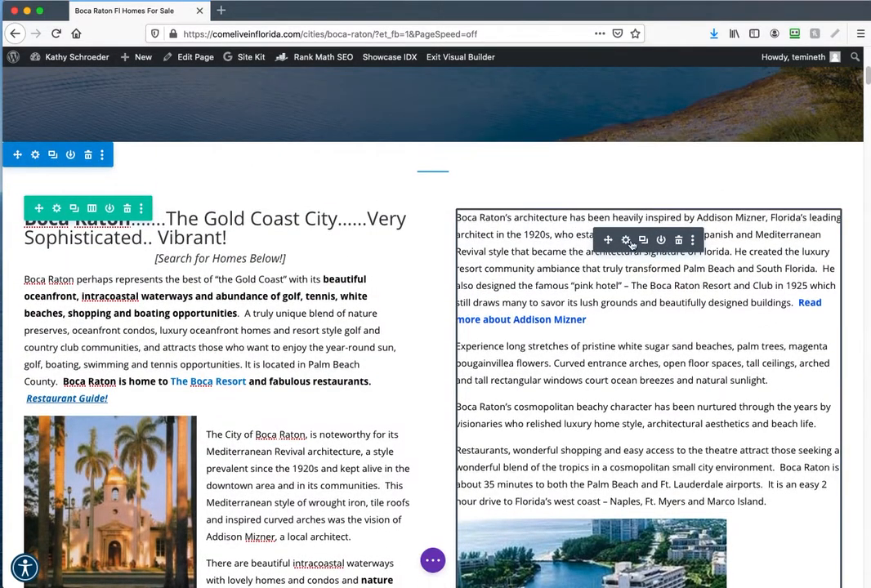
- Left-align the bridge photo in the second column's module so text wraps beside it, and shrink it to about 381 px wide
{"action": "left_click", "coordinate": [628, 240]}
{"action": "scroll", "coordinate": [234, 428], "scroll_direction": "down", "scroll_amount": 5}
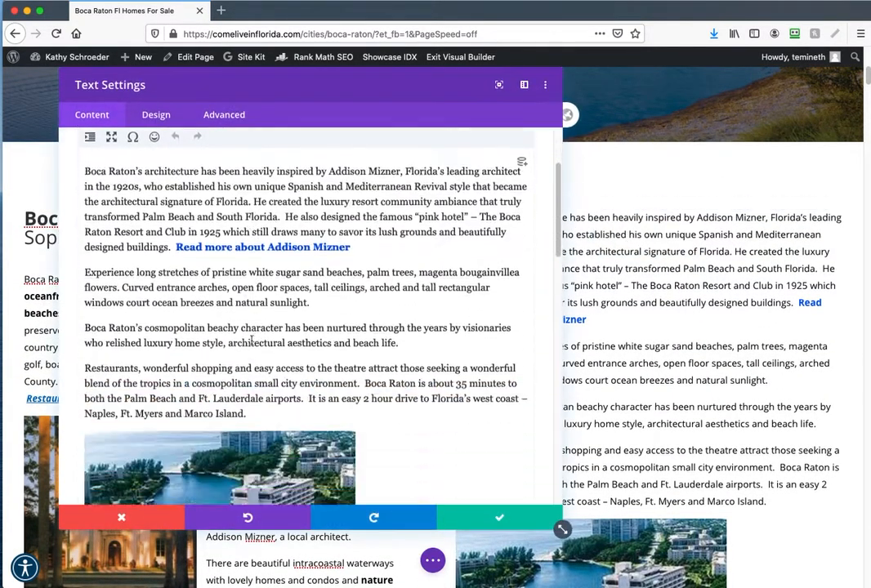
{"action": "scroll", "coordinate": [235, 428], "scroll_direction": "down", "scroll_amount": 4}
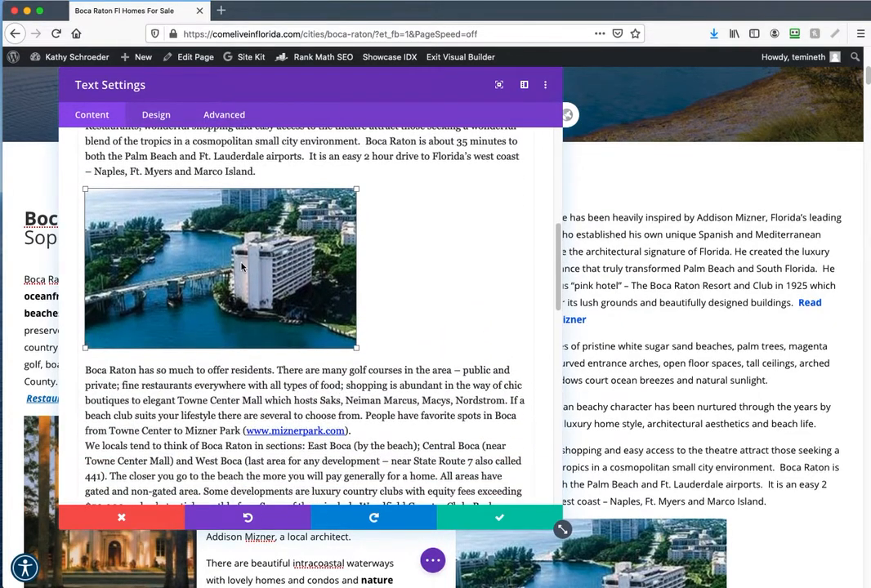
{"action": "scroll", "coordinate": [413, 267], "scroll_direction": "up", "scroll_amount": 10}
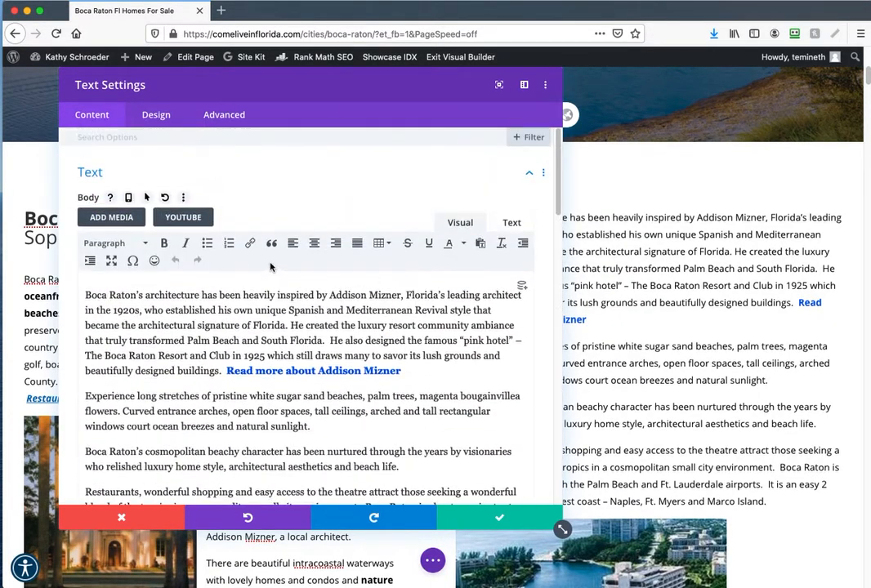
{"action": "left_click", "coordinate": [292, 244]}
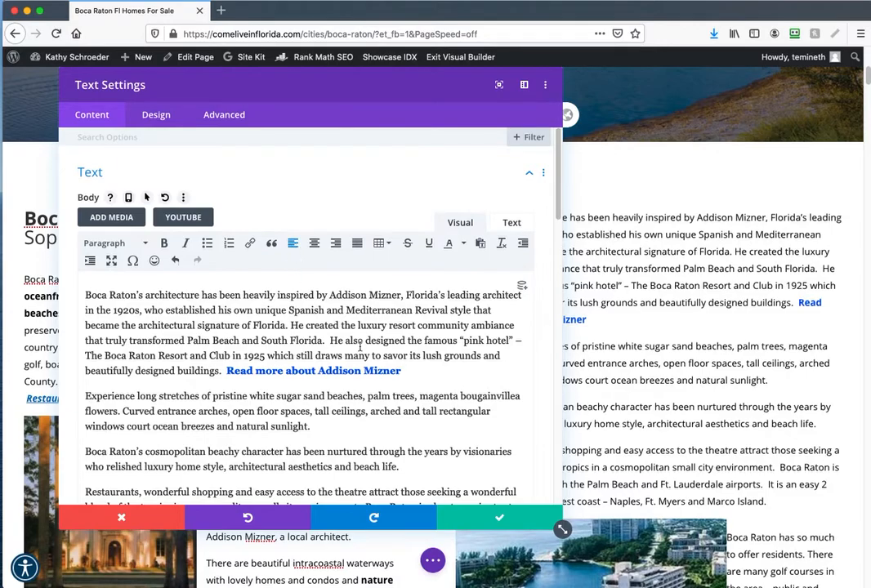
{"action": "scroll", "coordinate": [331, 329], "scroll_direction": "down", "scroll_amount": 10}
{"action": "scroll", "coordinate": [650, 470], "scroll_direction": "down", "scroll_amount": 3}
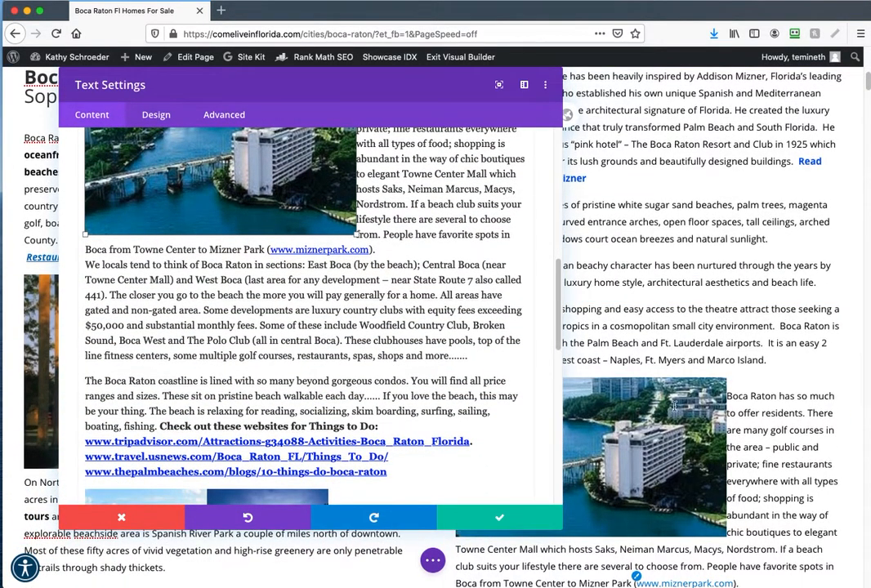
{"action": "scroll", "coordinate": [318, 206], "scroll_direction": "up", "scroll_amount": 3}
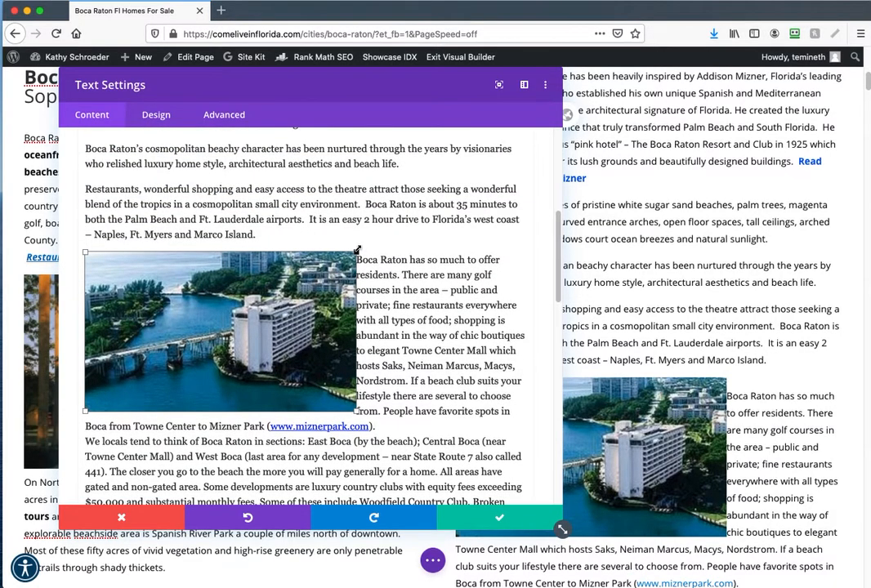
{"action": "left_click_drag", "start_coordinate": [356, 249], "coordinate": [325, 260]}
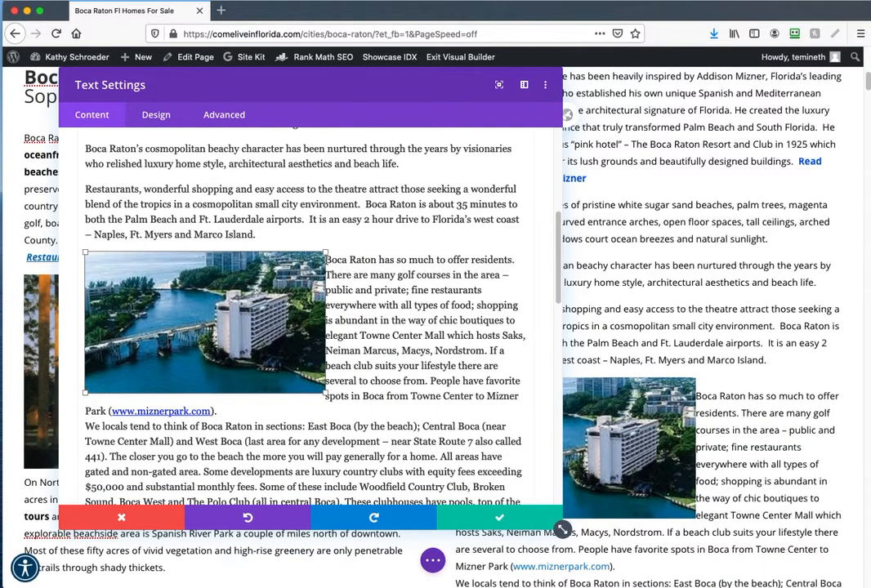
- Add padding:10px to the bridge photo's inline style in the module's HTML and save the module
{"action": "scroll", "coordinate": [367, 290], "scroll_direction": "up", "scroll_amount": 5}
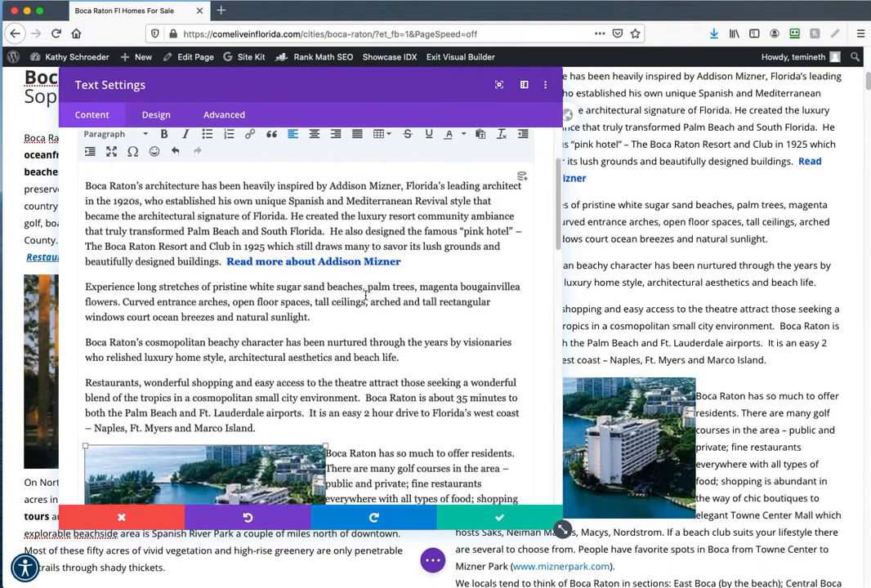
{"action": "left_click", "coordinate": [511, 223]}
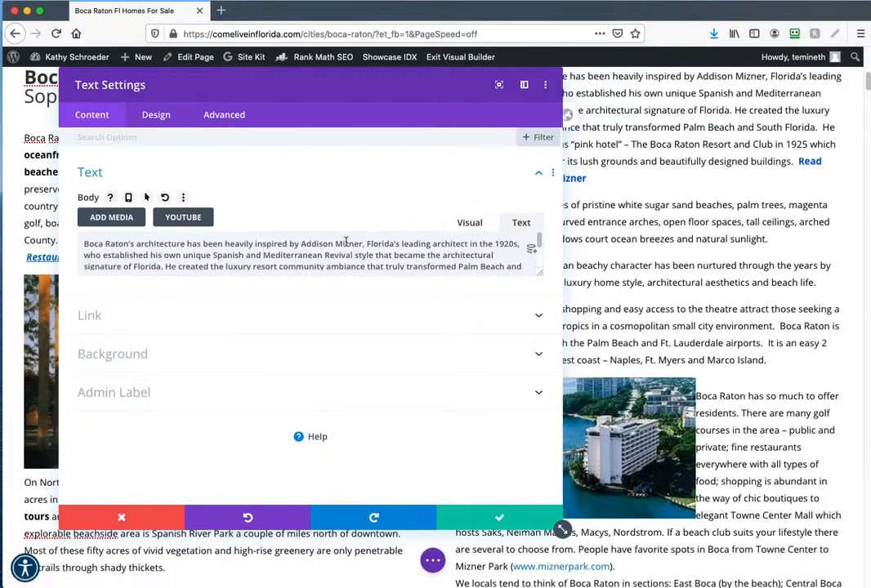
{"action": "scroll", "coordinate": [273, 259], "scroll_direction": "down", "scroll_amount": 10}
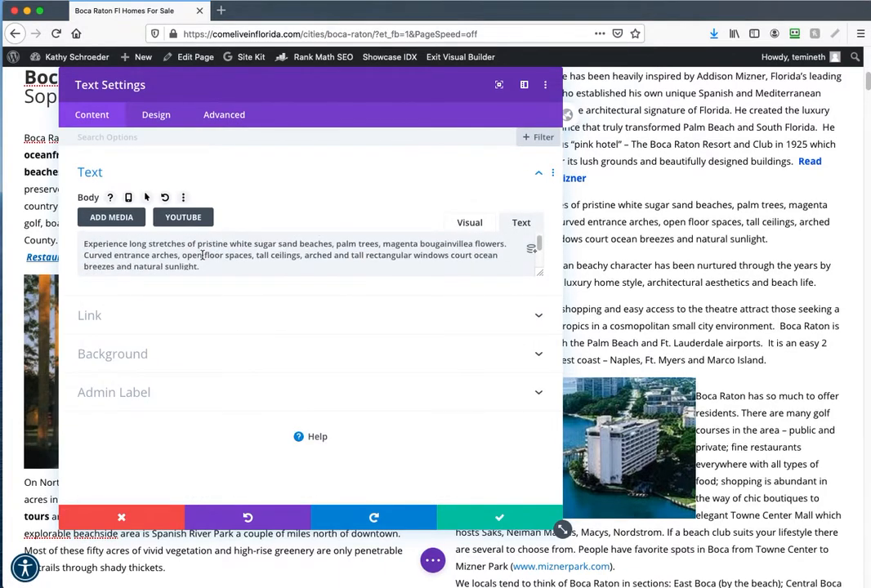
{"action": "scroll", "coordinate": [182, 260], "scroll_direction": "down", "scroll_amount": 10}
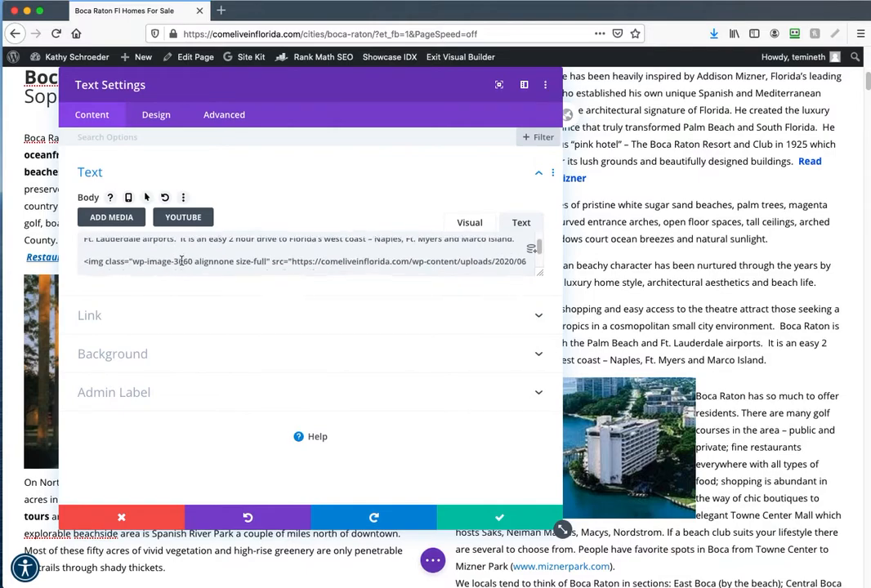
{"action": "scroll", "coordinate": [181, 260], "scroll_direction": "down", "scroll_amount": 1}
{"action": "scroll", "coordinate": [223, 260], "scroll_direction": "up", "scroll_amount": 2}
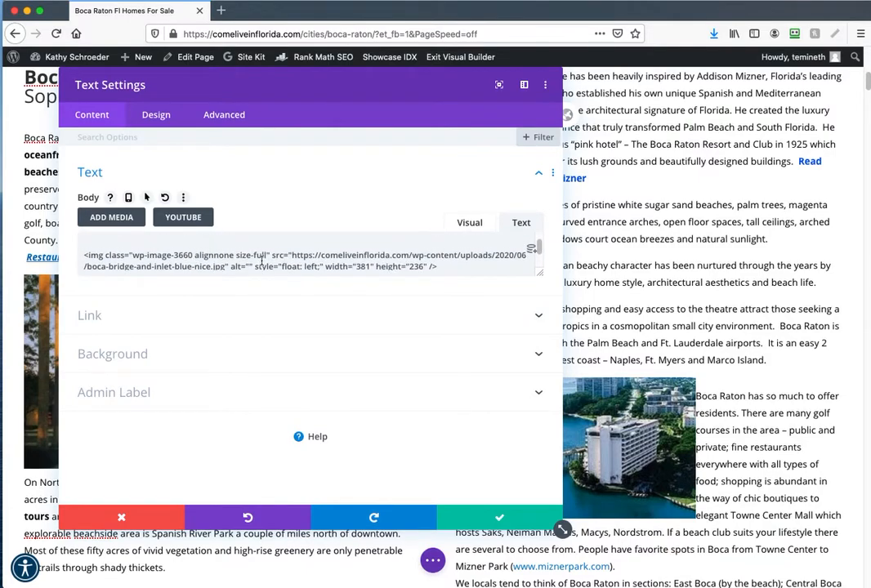
{"action": "scroll", "coordinate": [274, 259], "scroll_direction": "down", "scroll_amount": 1}
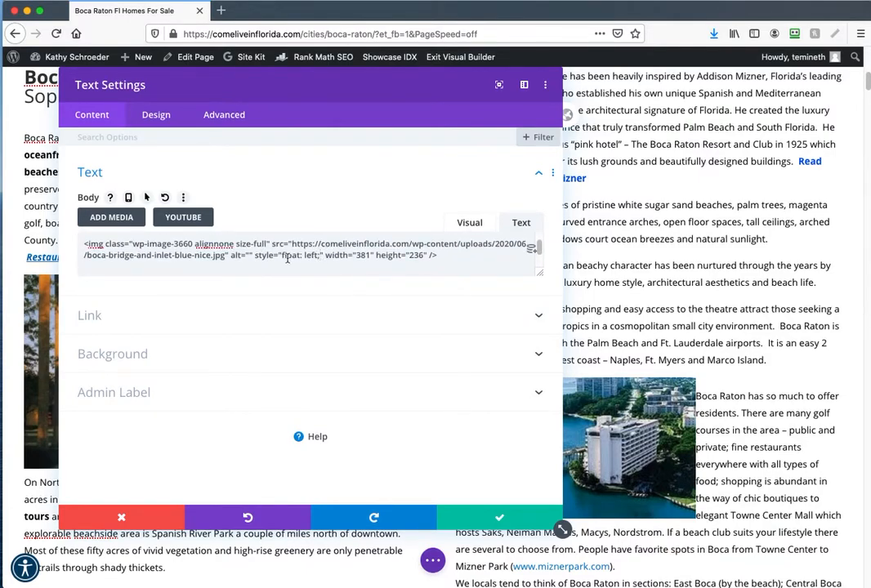
{"action": "type", "text": "padding:"}
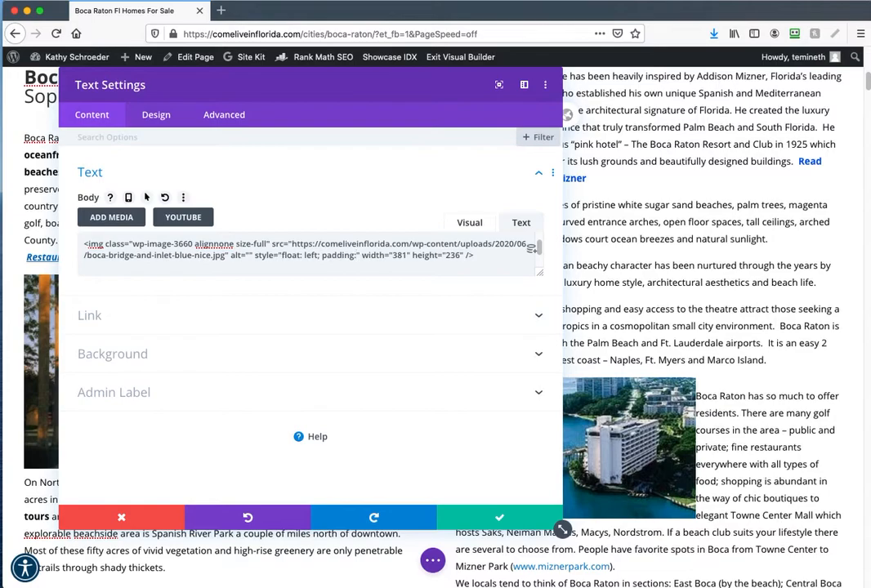
{"action": "type", "text": "10"}
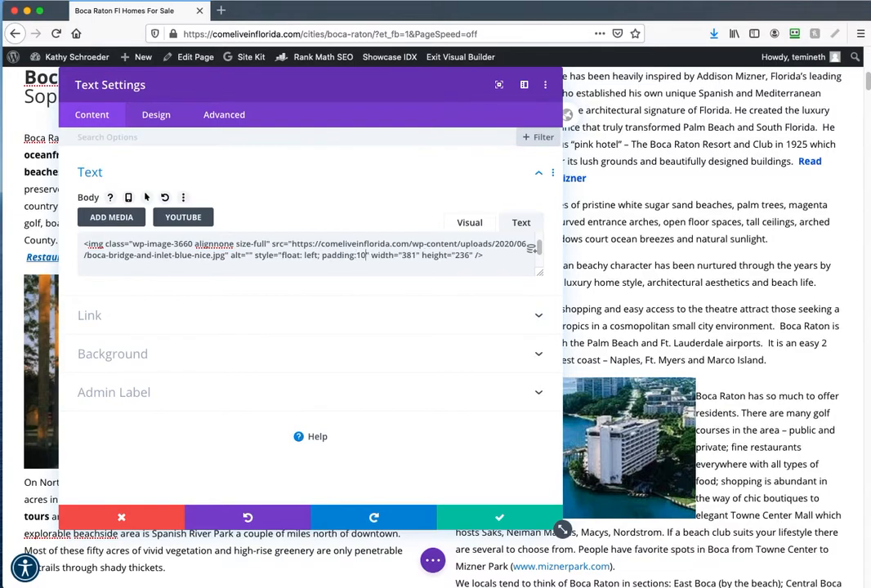
{"action": "type", "text": "px"}
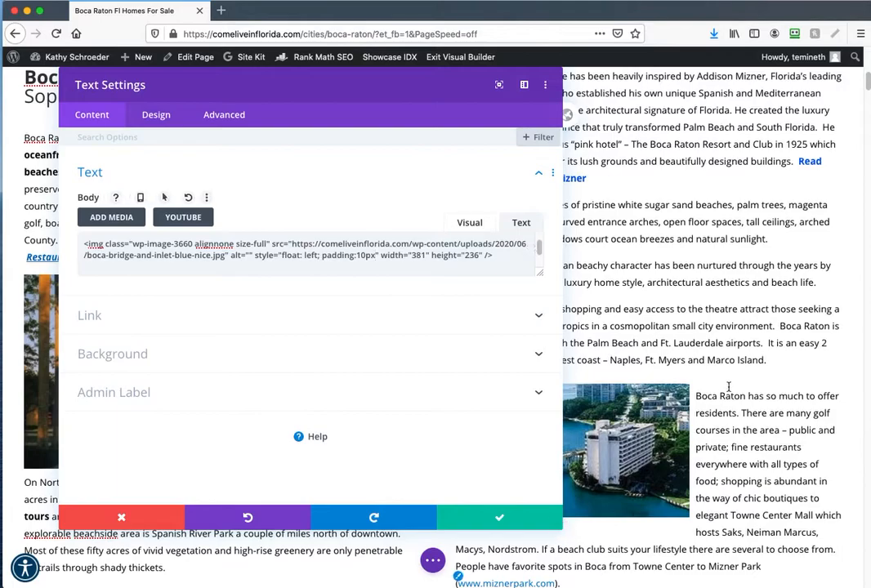
{"action": "left_click", "coordinate": [502, 517]}
- Review the second column's wrapped photo, closing paragraphs and photo collage against the length of the first column
{"action": "scroll", "coordinate": [549, 461], "scroll_direction": "down", "scroll_amount": 3}
{"action": "scroll", "coordinate": [549, 461], "scroll_direction": "down", "scroll_amount": 10}
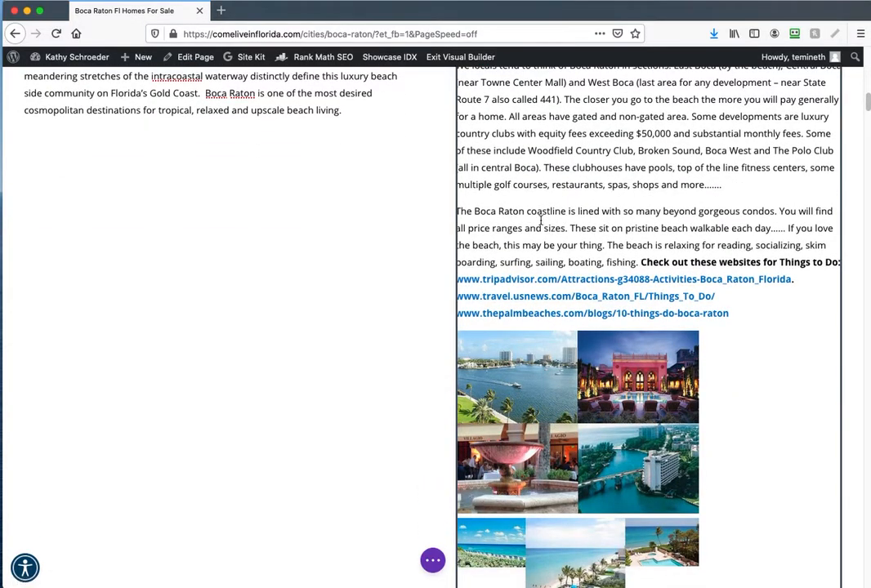
{"action": "scroll", "coordinate": [526, 217], "scroll_direction": "up", "scroll_amount": 8}
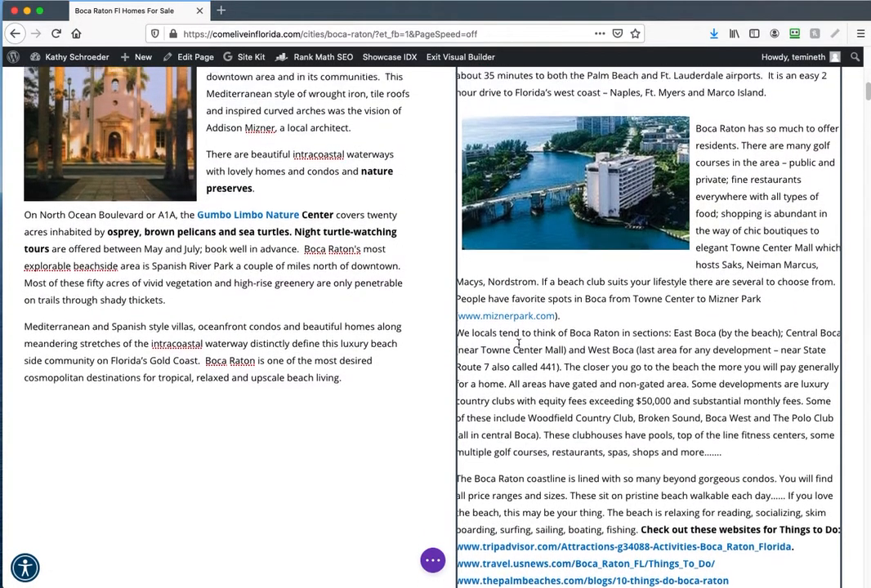
{"action": "scroll", "coordinate": [521, 347], "scroll_direction": "down", "scroll_amount": 10}
{"action": "scroll", "coordinate": [527, 335], "scroll_direction": "up", "scroll_amount": 10}
{"action": "scroll", "coordinate": [531, 330], "scroll_direction": "down", "scroll_amount": 3}
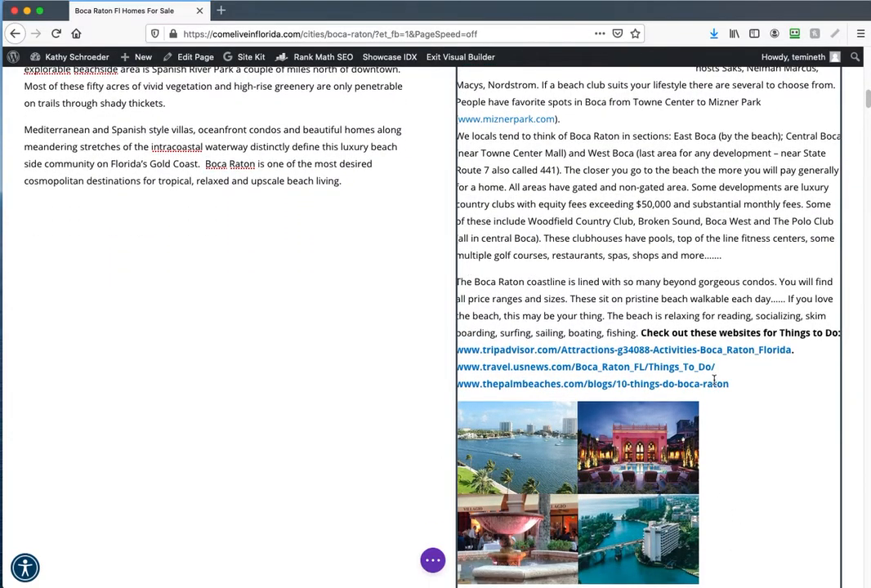
{"action": "scroll", "coordinate": [714, 380], "scroll_direction": "down", "scroll_amount": 12}
{"action": "scroll", "coordinate": [689, 331], "scroll_direction": "up", "scroll_amount": 7}
{"action": "scroll", "coordinate": [690, 331], "scroll_direction": "up", "scroll_amount": 15}
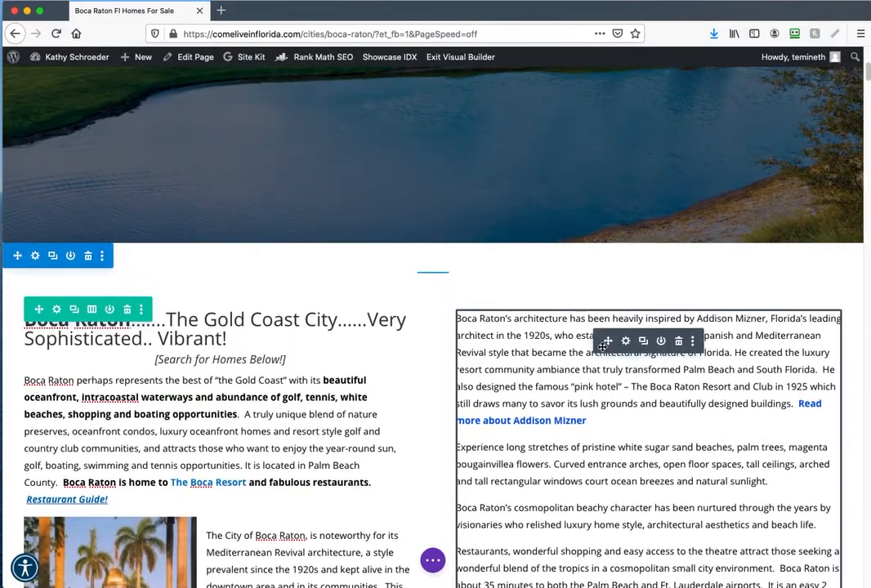
- Delete everything from "The Boca Raton coastline" paragraph through the final photos in the second column's module, and save it
{"action": "left_click", "coordinate": [625, 341]}
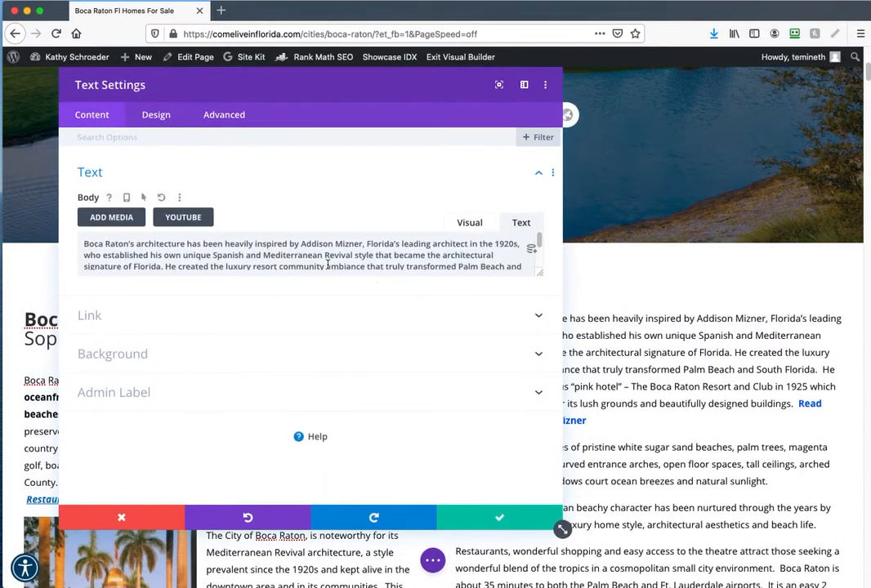
{"action": "scroll", "coordinate": [239, 376], "scroll_direction": "down", "scroll_amount": 10}
{"action": "scroll", "coordinate": [239, 382], "scroll_direction": "down", "scroll_amount": 2}
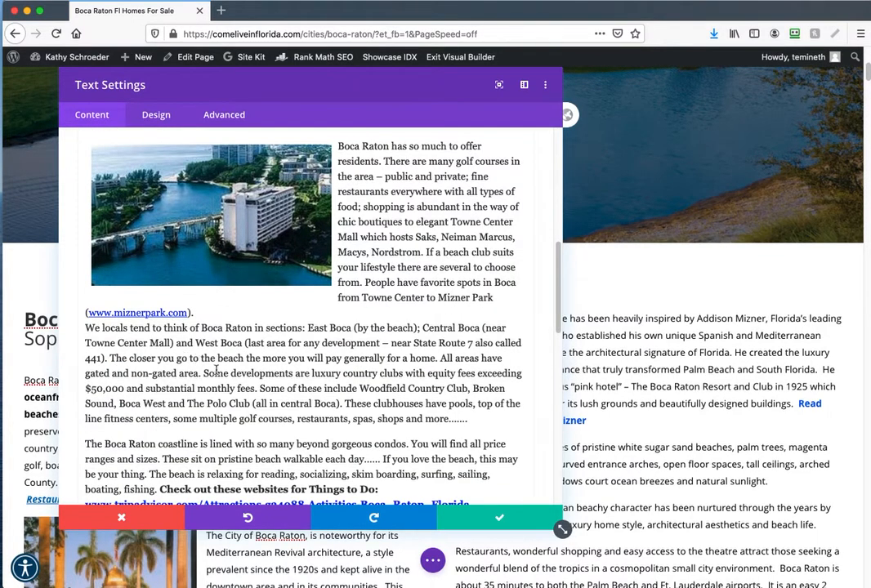
{"action": "scroll", "coordinate": [216, 370], "scroll_direction": "down", "scroll_amount": 4}
{"action": "left_click_drag", "start_coordinate": [85, 277], "coordinate": [405, 376]}
{"action": "scroll", "coordinate": [404, 378], "scroll_direction": "down", "scroll_amount": 5}
{"action": "scroll", "coordinate": [404, 377], "scroll_direction": "down", "scroll_amount": 2}
{"action": "key", "text": "BackSpace"}
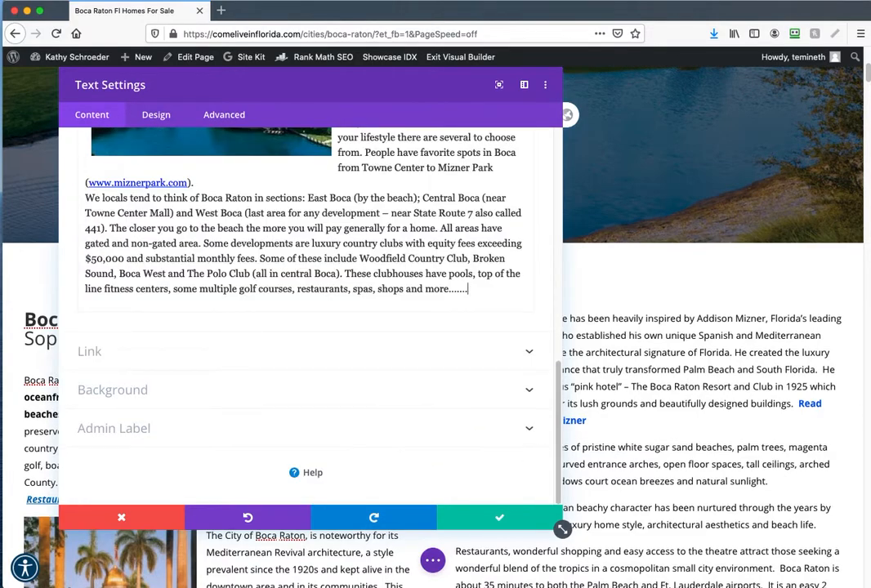
{"action": "left_click", "coordinate": [488, 520]}
{"action": "scroll", "coordinate": [488, 513], "scroll_direction": "down", "scroll_amount": 10}
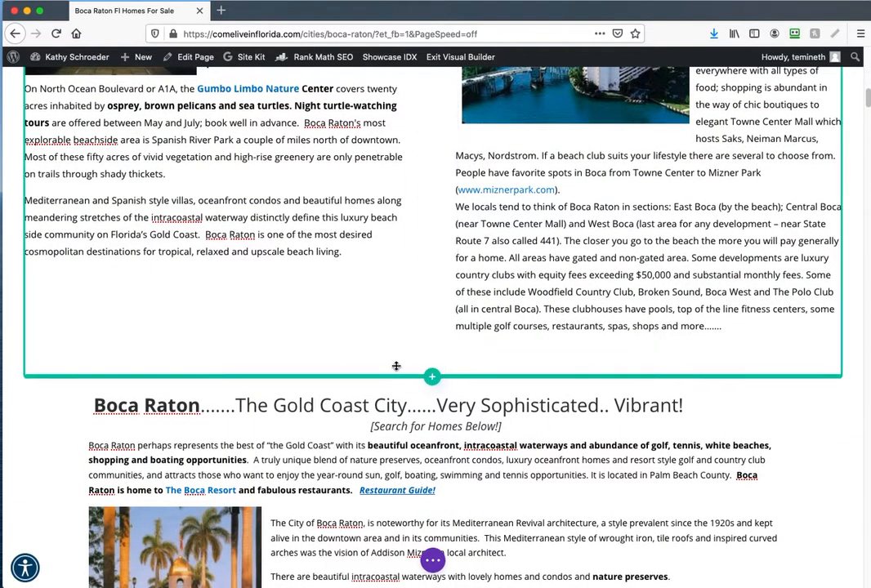
- Tighten the bottom spacing of the two-column row, and delete the duplicated text above "The Boca Raton coastline" from the original text module, saving it
{"action": "left_click_drag", "start_coordinate": [406, 367], "coordinate": [404, 338]}
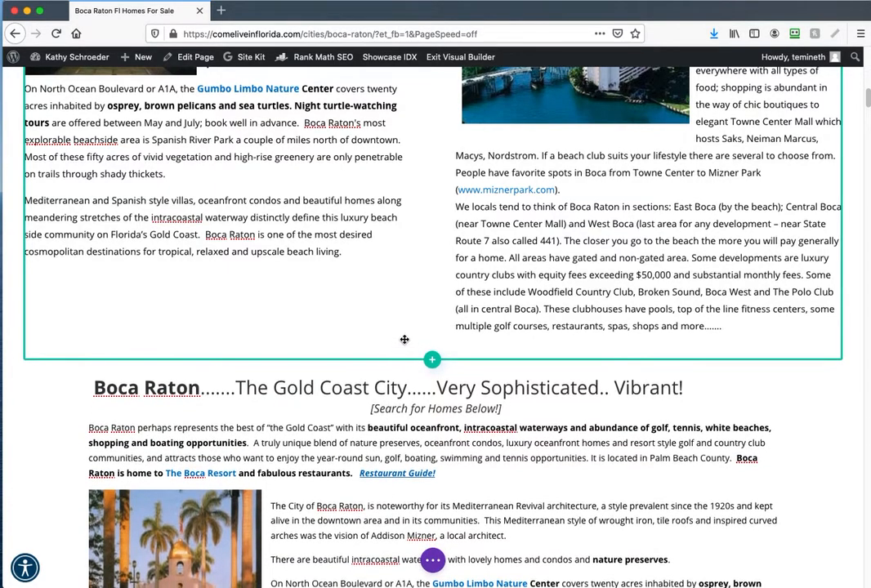
{"action": "scroll", "coordinate": [360, 392], "scroll_direction": "down", "scroll_amount": 4}
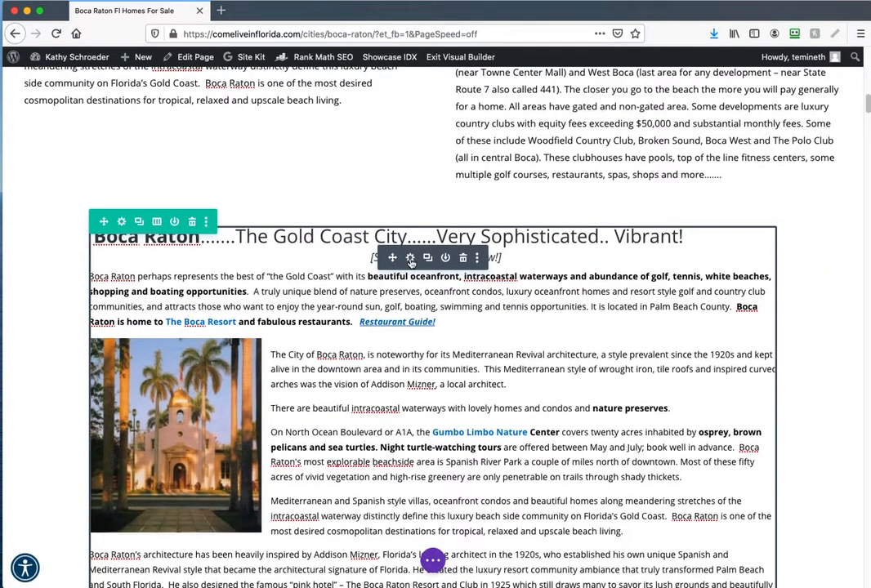
{"action": "left_click", "coordinate": [410, 258]}
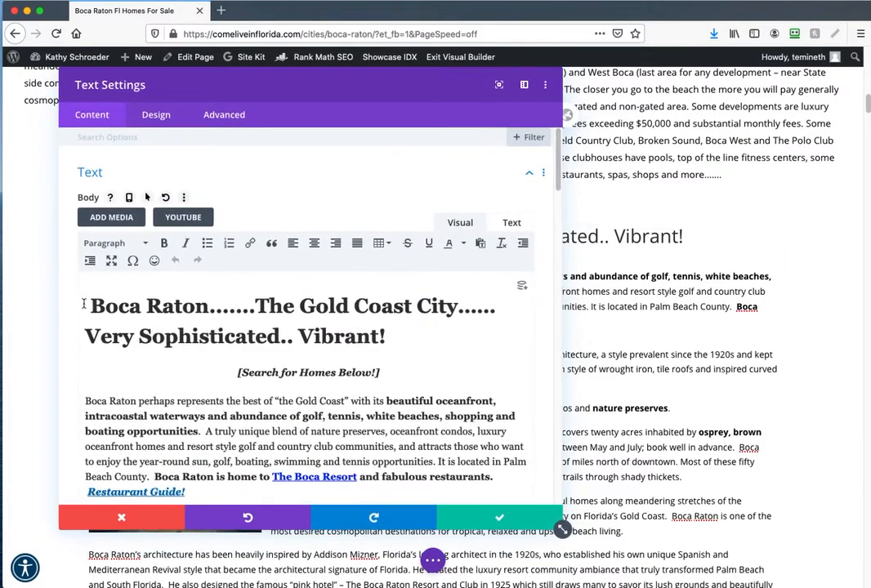
{"action": "left_click_drag", "start_coordinate": [84, 300], "coordinate": [490, 292]}
{"action": "key", "text": "BackSpace"}
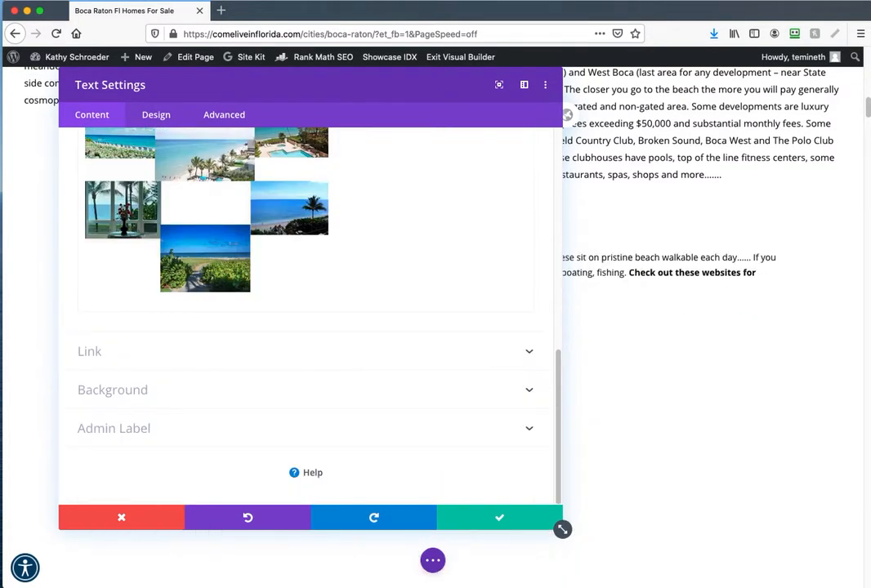
{"action": "left_click", "coordinate": [499, 517]}
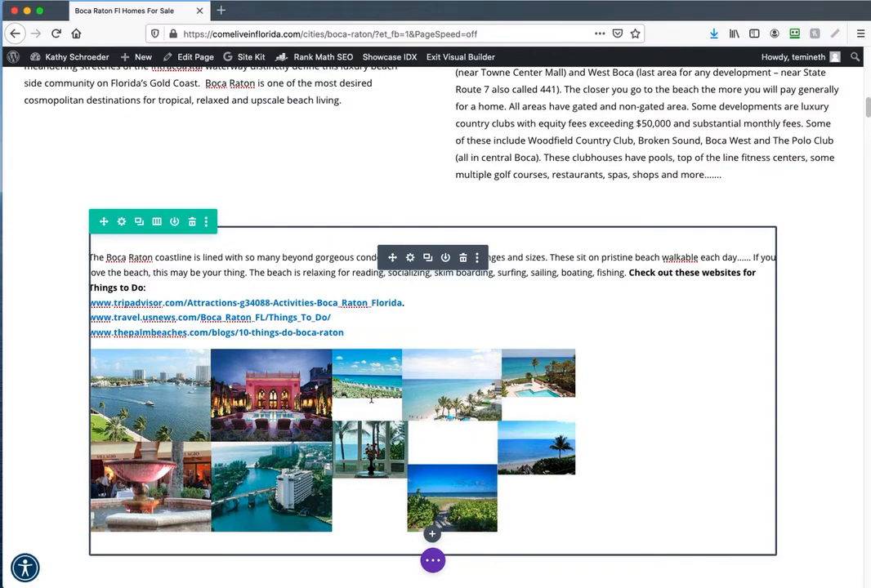
- Insert an Image module below the coastline text module, using COLLAGE-OF-BEACH.jpg from the media library, and save it
{"action": "scroll", "coordinate": [432, 433], "scroll_direction": "down", "scroll_amount": 3}
{"action": "left_click", "coordinate": [432, 423]}
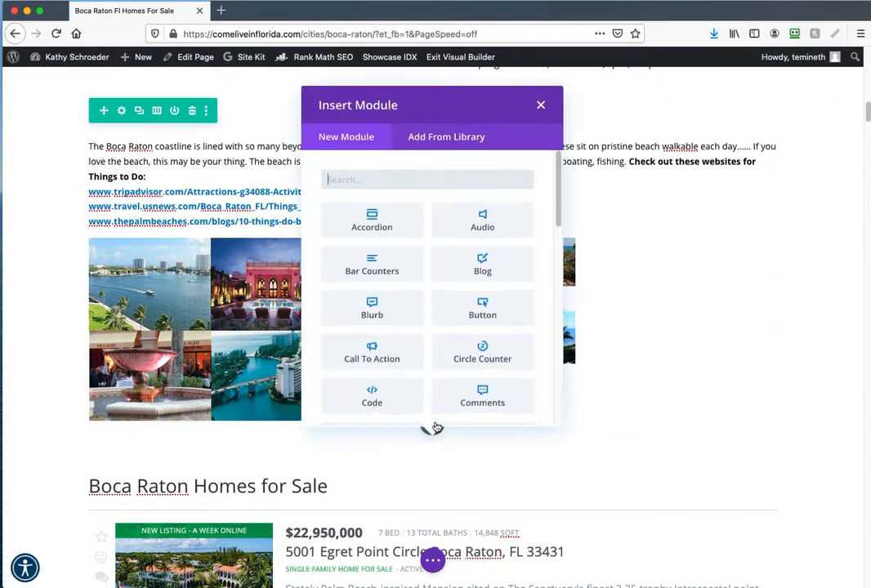
{"action": "scroll", "coordinate": [470, 315], "scroll_direction": "down", "scroll_amount": 5}
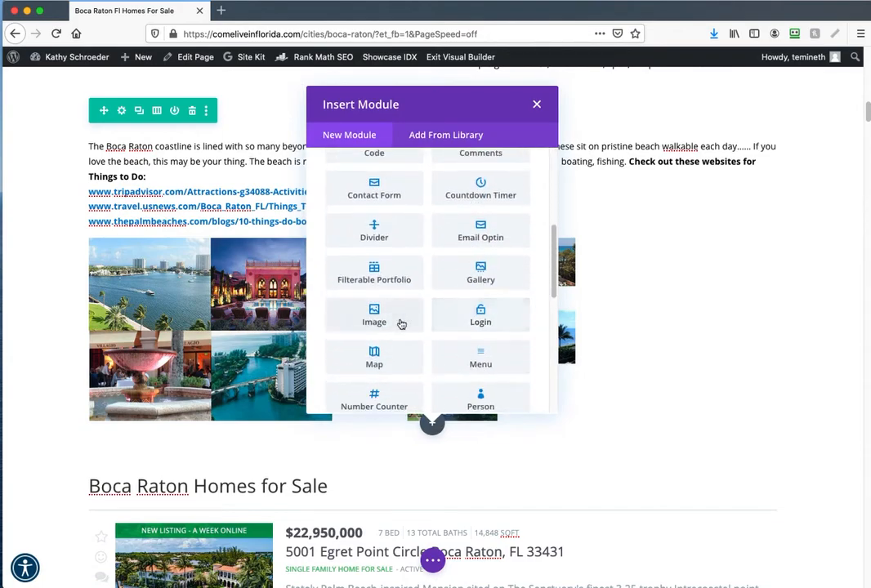
{"action": "left_click", "coordinate": [401, 324]}
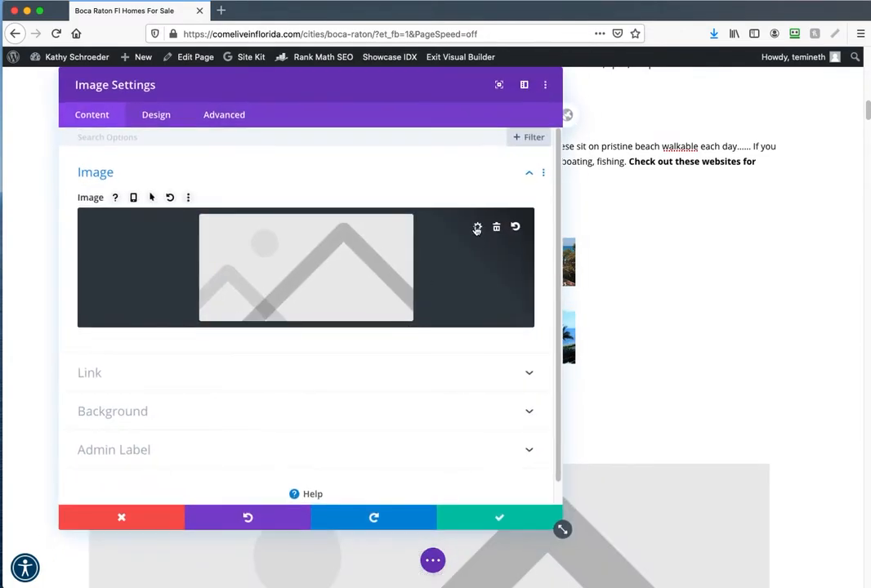
{"action": "left_click", "coordinate": [478, 227]}
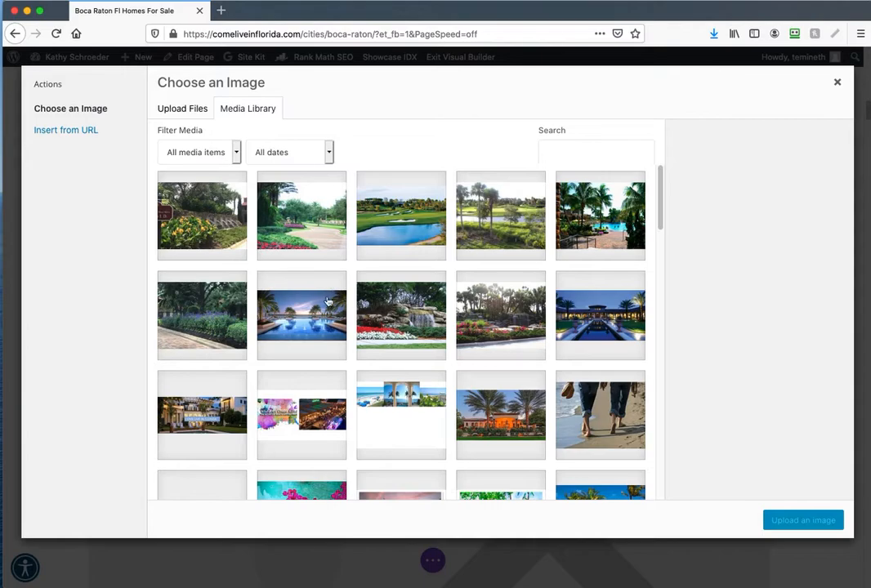
{"action": "scroll", "coordinate": [417, 374], "scroll_direction": "down", "scroll_amount": 5}
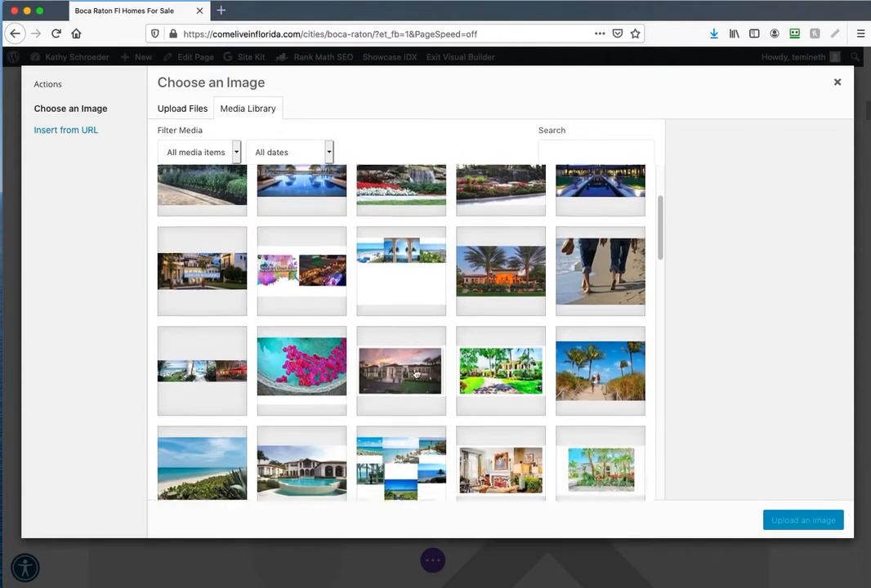
{"action": "left_click", "coordinate": [400, 309]}
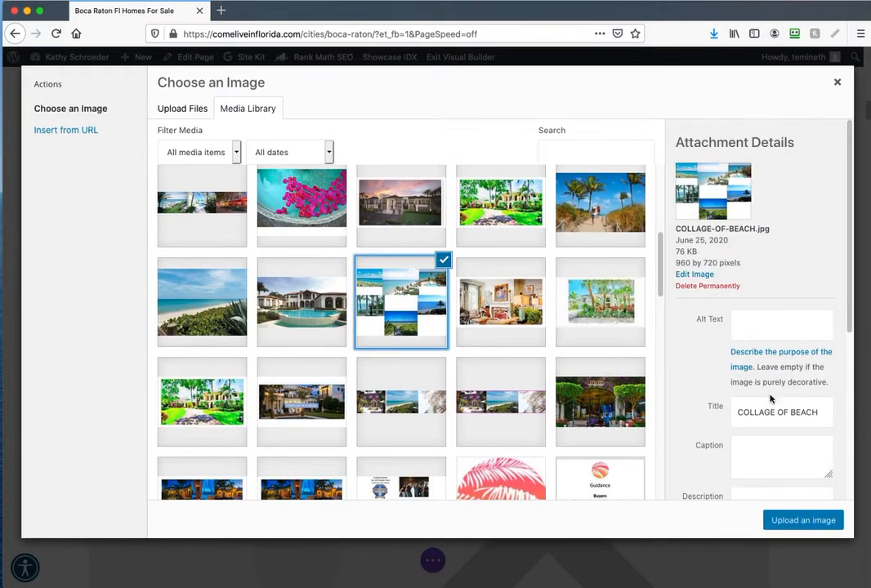
{"action": "left_click", "coordinate": [777, 521]}
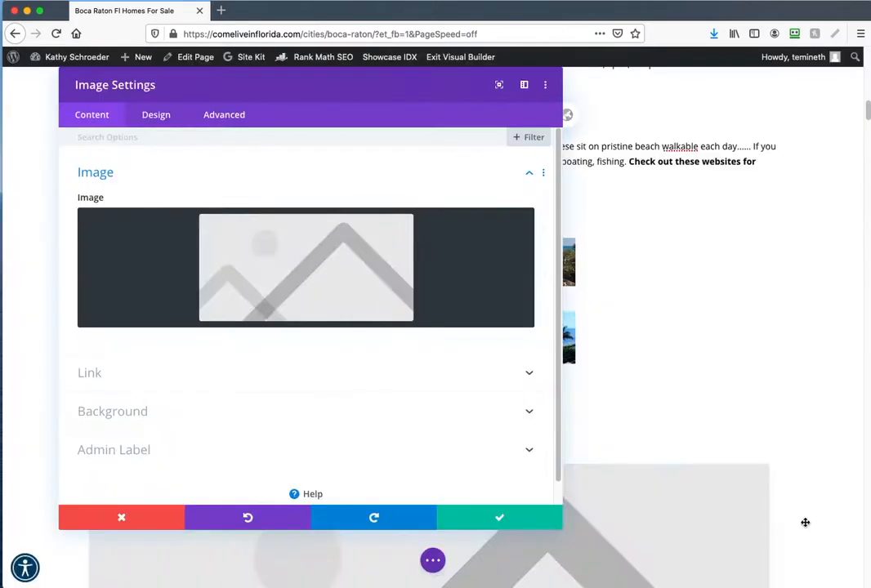
{"action": "left_click", "coordinate": [494, 520]}
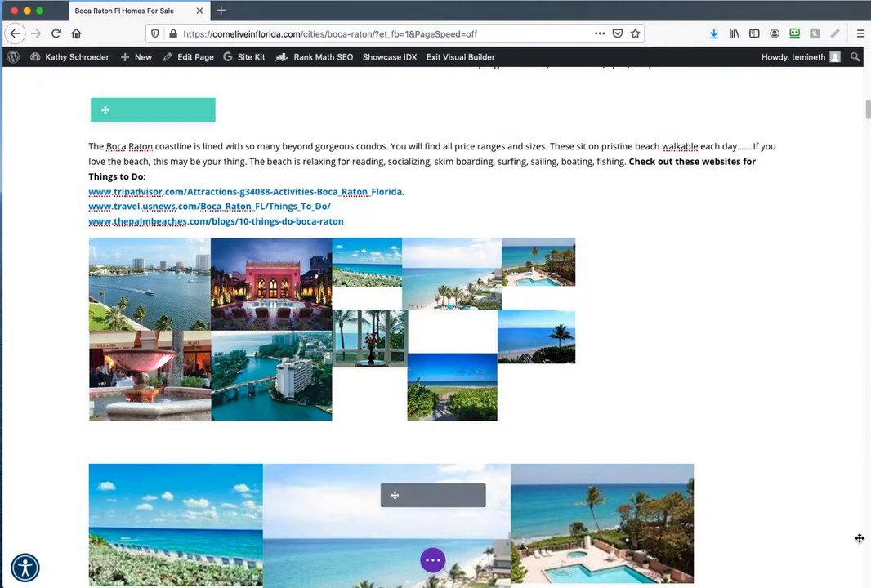
- Delete the COLLAGE OF BEACH Image module below the coastline text
{"action": "scroll", "coordinate": [790, 524], "scroll_direction": "down", "scroll_amount": 3}
{"action": "scroll", "coordinate": [576, 485], "scroll_direction": "down", "scroll_amount": 5}
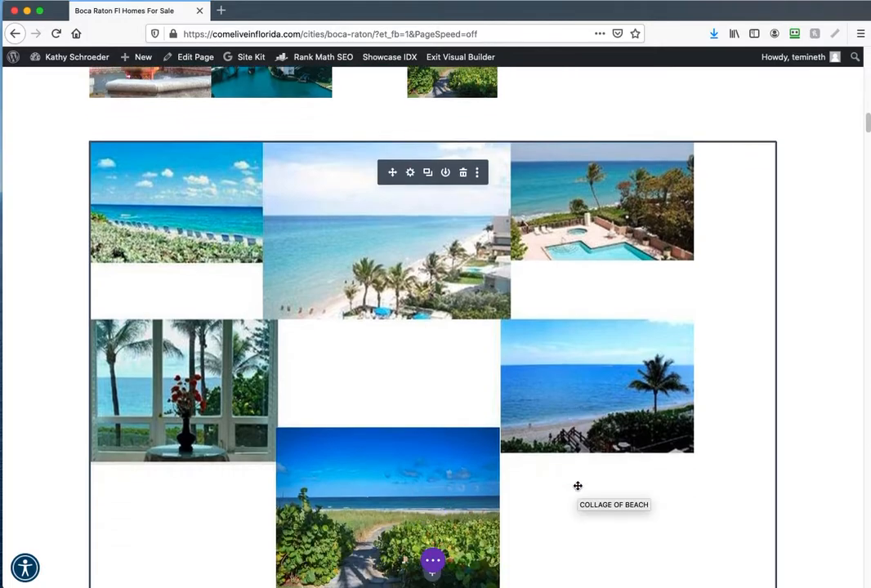
{"action": "scroll", "coordinate": [576, 485], "scroll_direction": "up", "scroll_amount": 4}
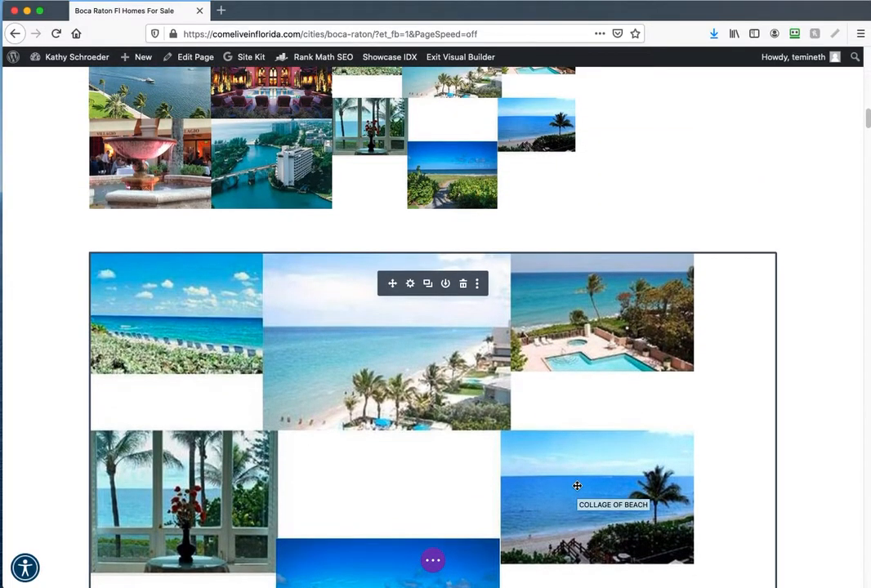
{"action": "scroll", "coordinate": [577, 485], "scroll_direction": "down", "scroll_amount": 1}
{"action": "scroll", "coordinate": [467, 331], "scroll_direction": "up", "scroll_amount": 1}
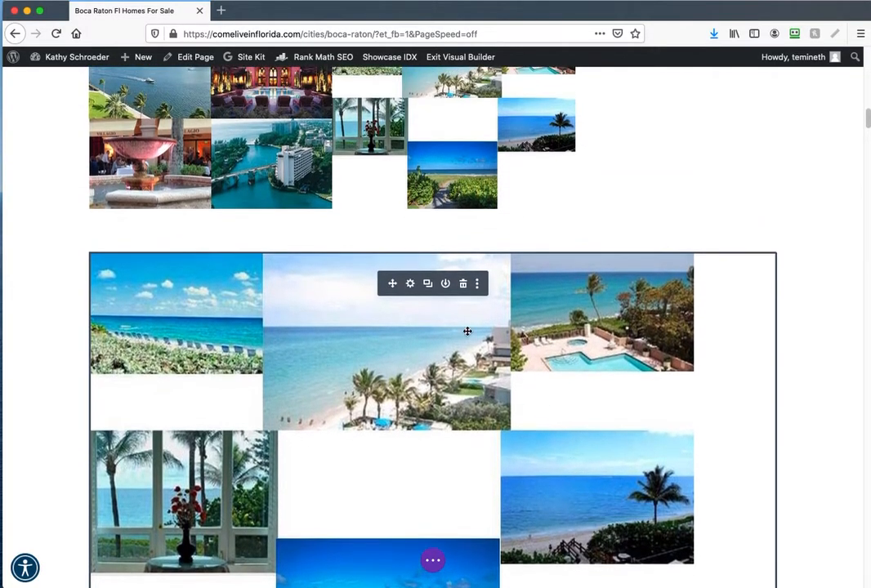
{"action": "left_click", "coordinate": [462, 283]}
{"action": "scroll", "coordinate": [454, 295], "scroll_direction": "up", "scroll_amount": 5}
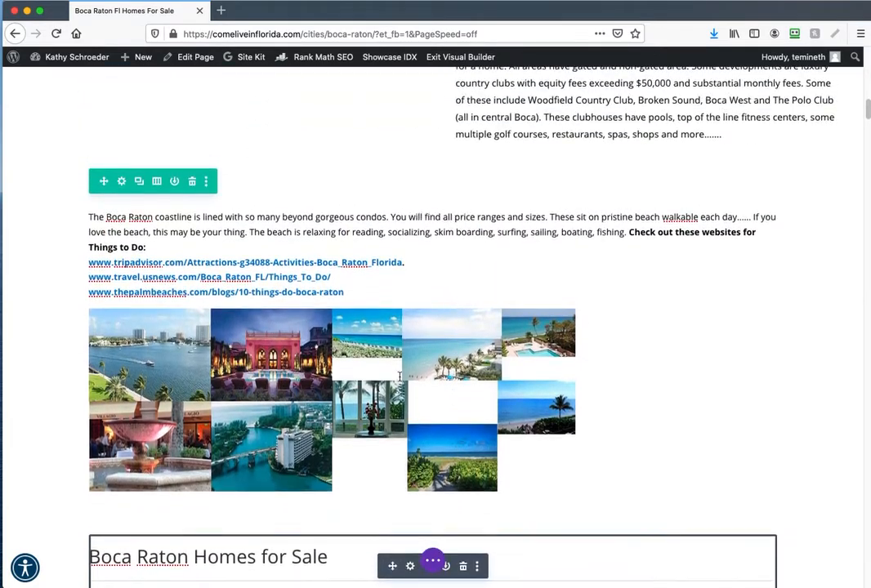
- Center the beach collage and the four-photo collage below the website links in the coastline text module
{"action": "left_click", "coordinate": [394, 380]}
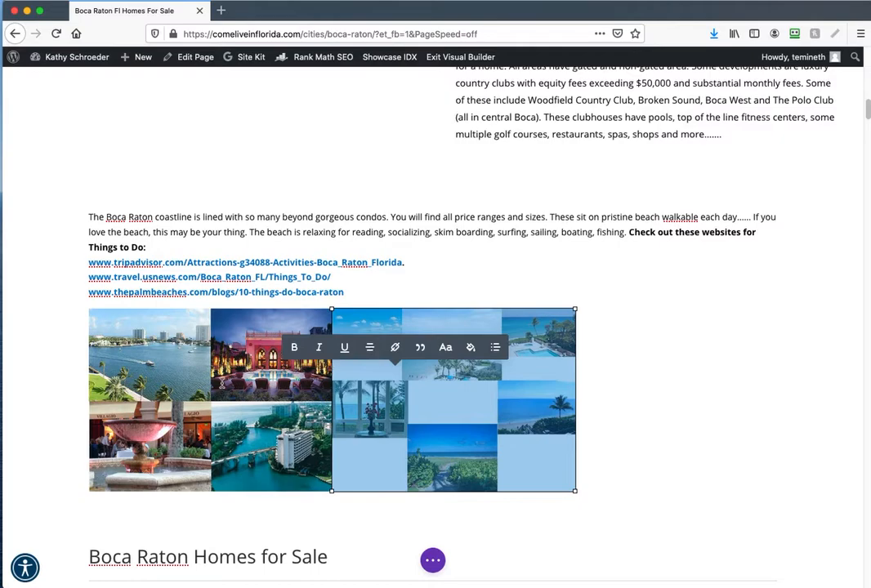
{"action": "left_click", "coordinate": [225, 381]}
{"action": "left_click", "coordinate": [492, 367]}
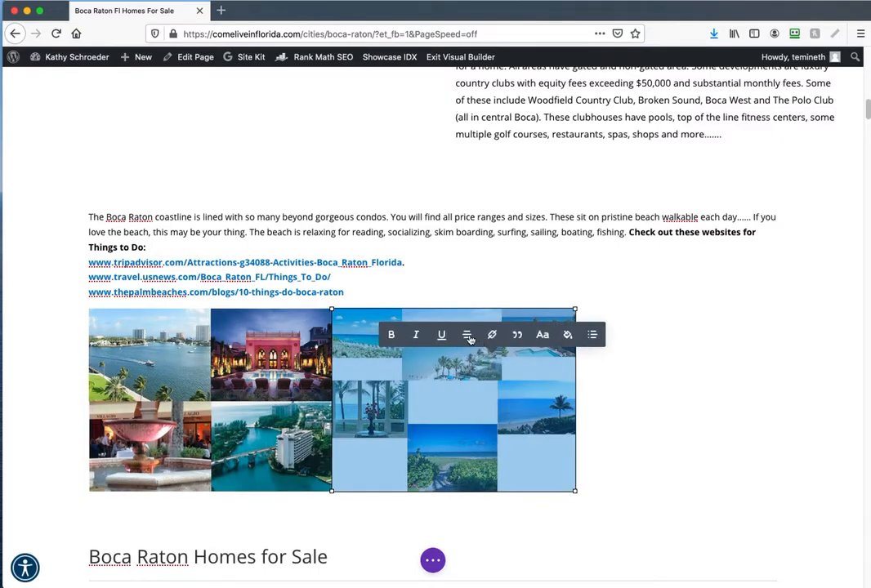
{"action": "left_click", "coordinate": [469, 337]}
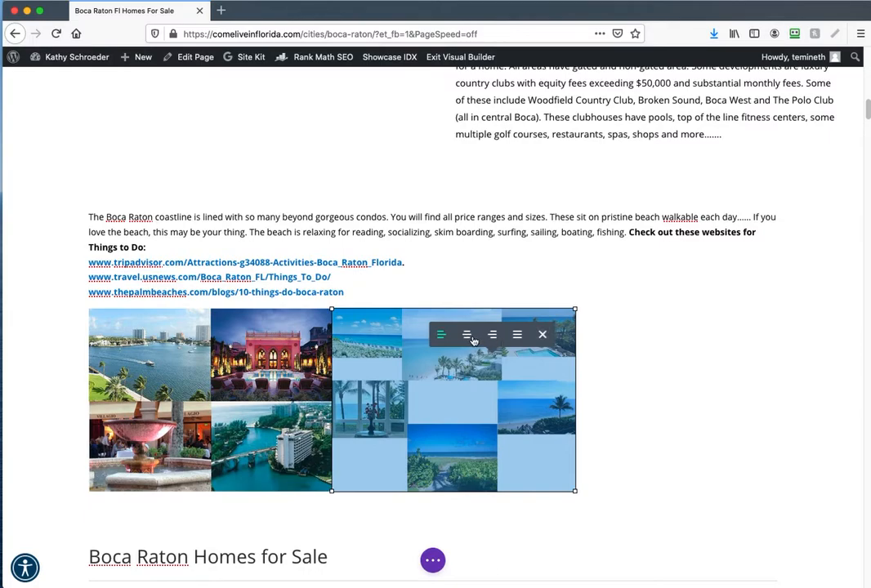
{"action": "left_click", "coordinate": [467, 335]}
{"action": "left_click", "coordinate": [219, 401]}
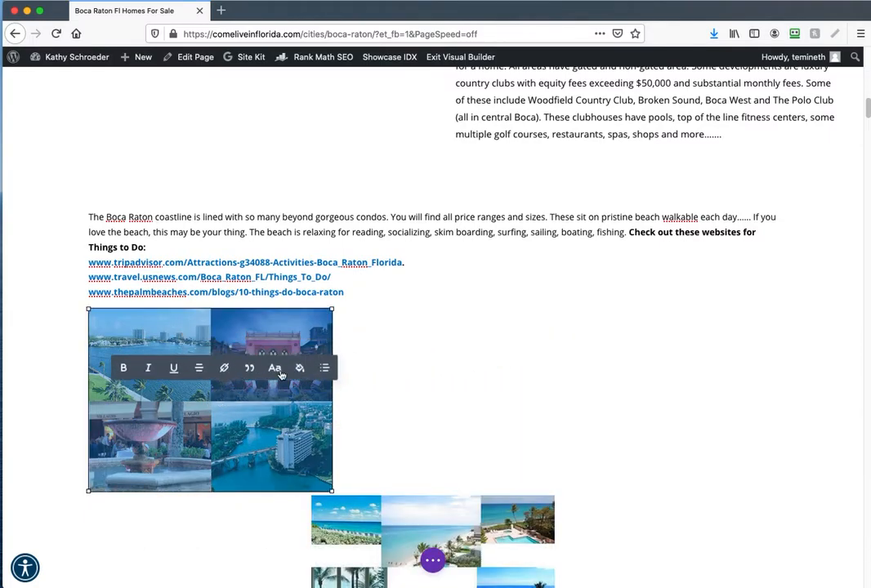
{"action": "left_click", "coordinate": [196, 370]}
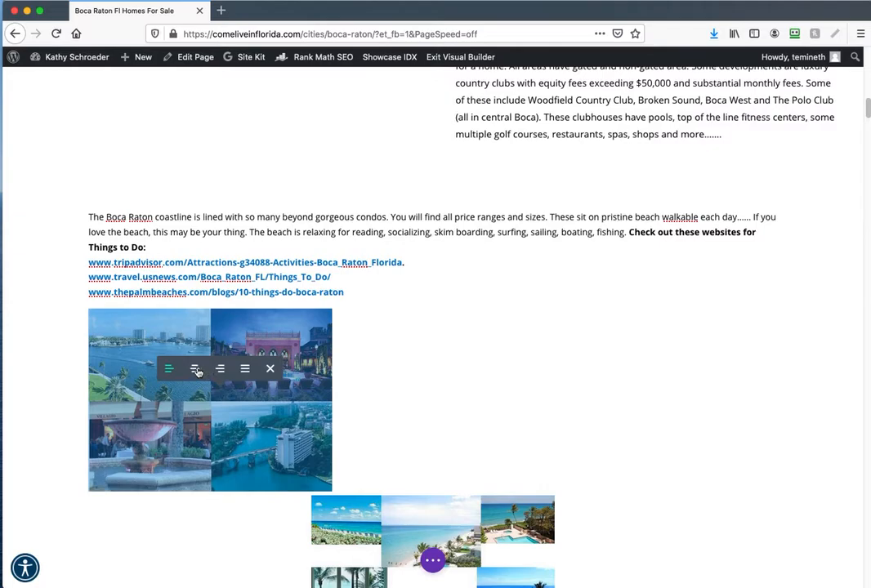
{"action": "left_click", "coordinate": [195, 370]}
{"action": "scroll", "coordinate": [449, 406], "scroll_direction": "down", "scroll_amount": 8}
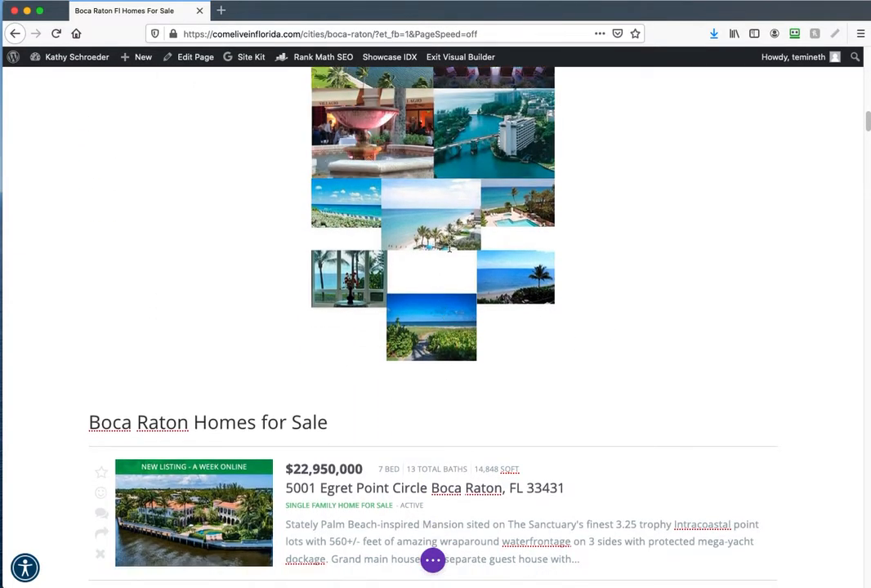
{"action": "scroll", "coordinate": [453, 242], "scroll_direction": "up", "scroll_amount": 7}
{"action": "left_click", "coordinate": [373, 262]}
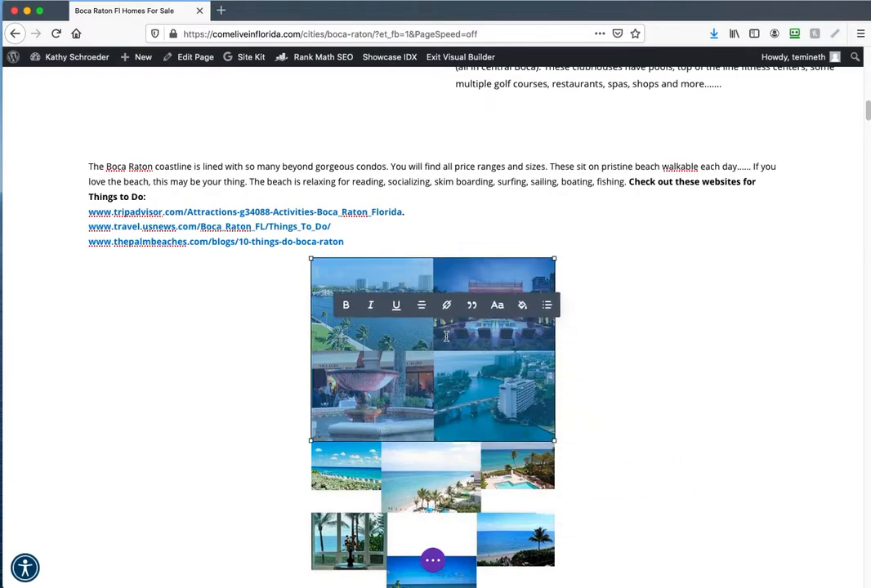
{"action": "left_click", "coordinate": [20, 281]}
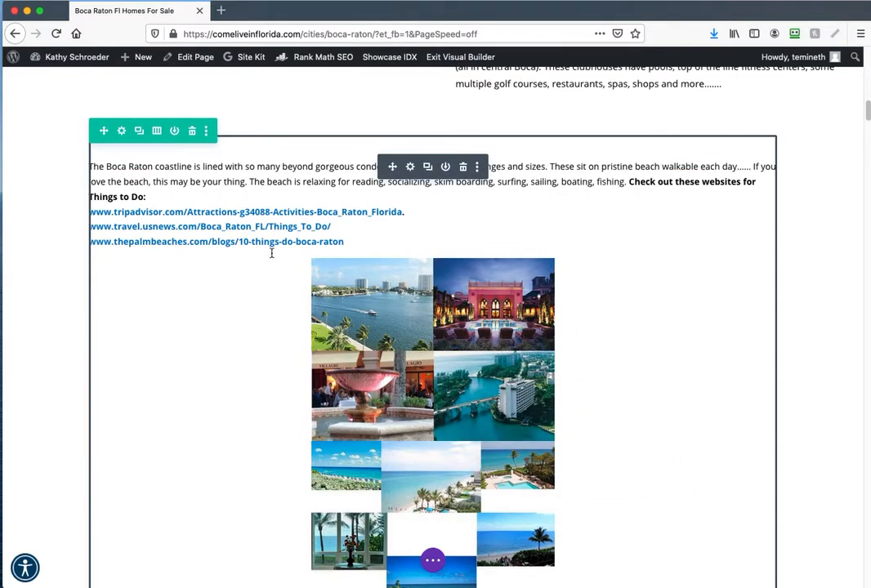
- Duplicate the row that holds the coastline text, photo collages and home listings
{"action": "scroll", "coordinate": [272, 253], "scroll_direction": "down", "scroll_amount": 5}
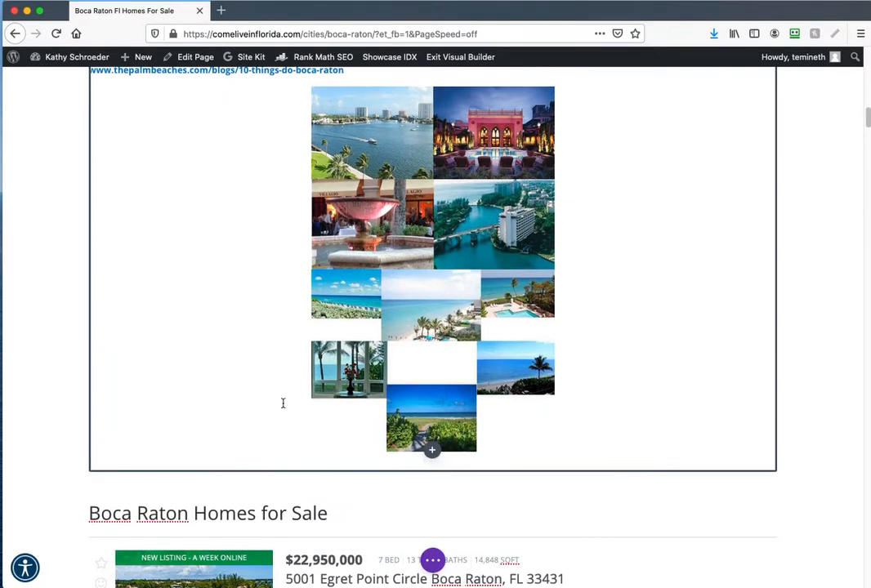
{"action": "scroll", "coordinate": [285, 406], "scroll_direction": "up", "scroll_amount": 5}
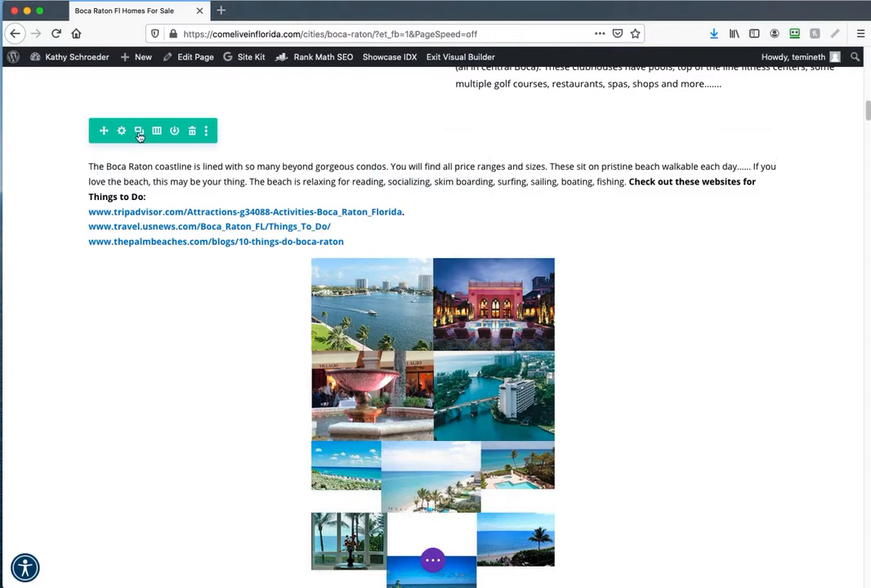
{"action": "scroll", "coordinate": [221, 436], "scroll_direction": "down", "scroll_amount": 12}
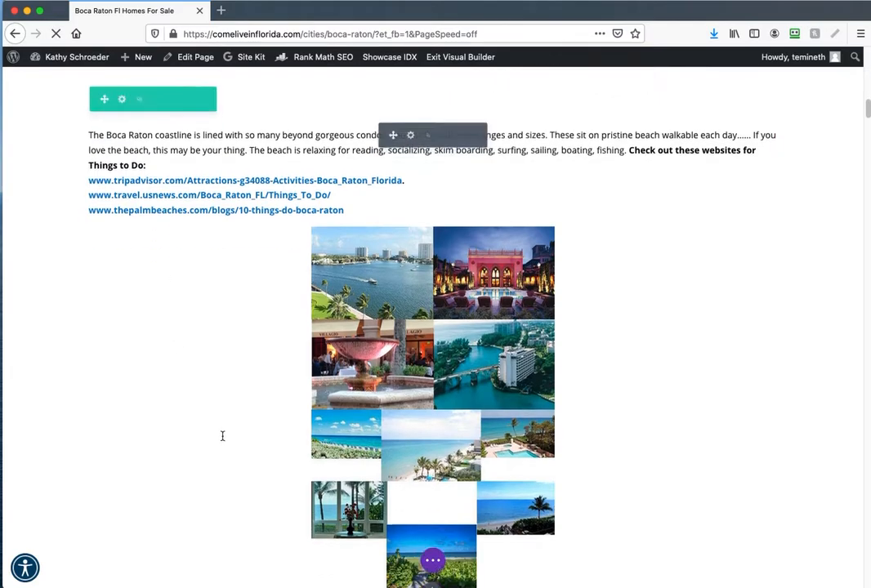
{"action": "scroll", "coordinate": [291, 288], "scroll_direction": "up", "scroll_amount": 8}
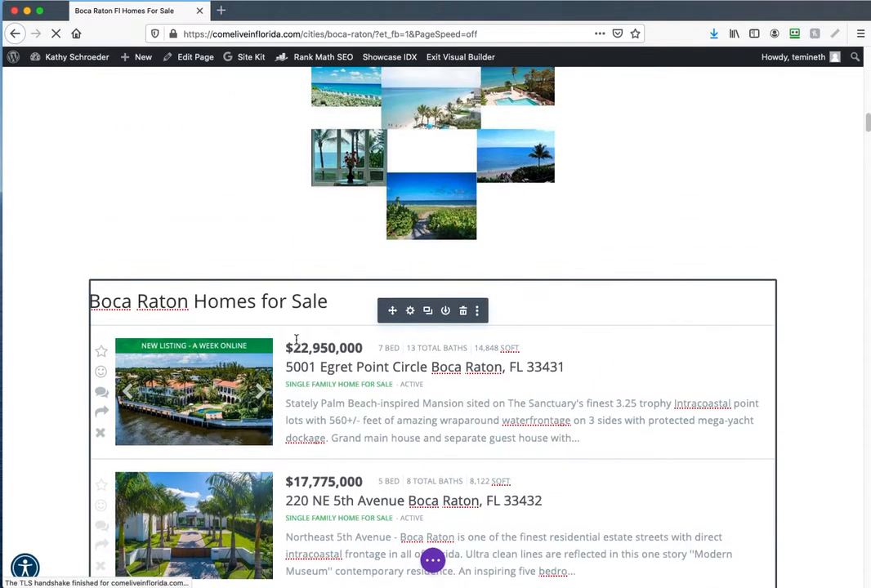
{"action": "scroll", "coordinate": [295, 291], "scroll_direction": "up", "scroll_amount": 4}
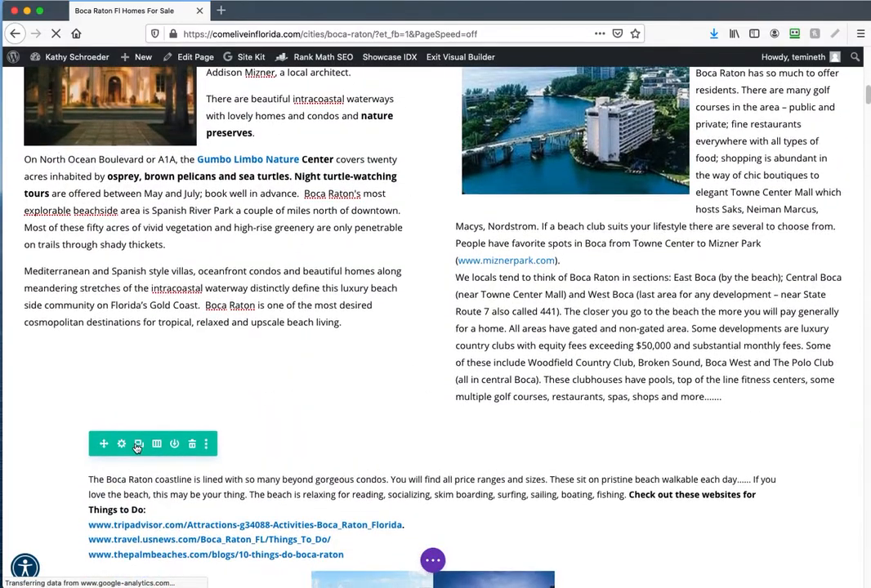
{"action": "left_click", "coordinate": [137, 445]}
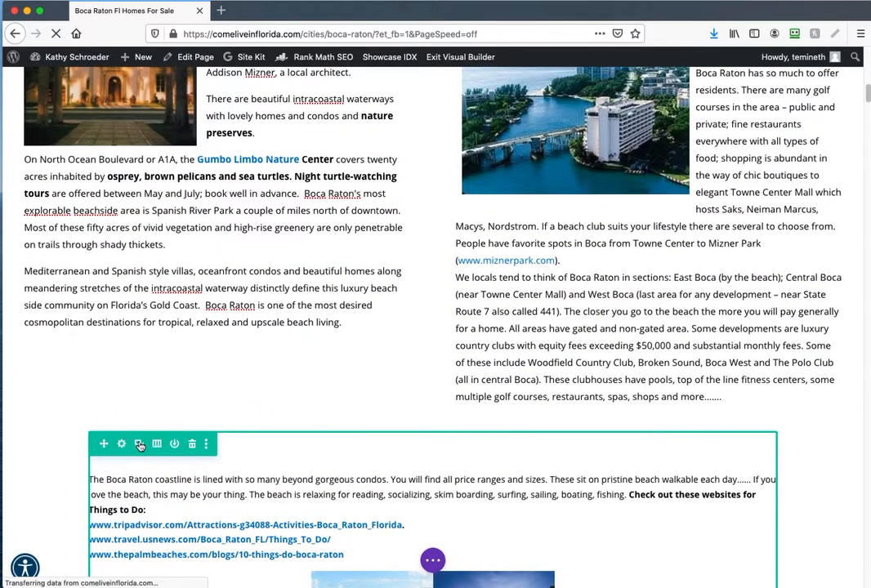
- Move the copied coastline row from below the home listings up to just under the two-column row
{"action": "scroll", "coordinate": [281, 473], "scroll_direction": "down", "scroll_amount": 15}
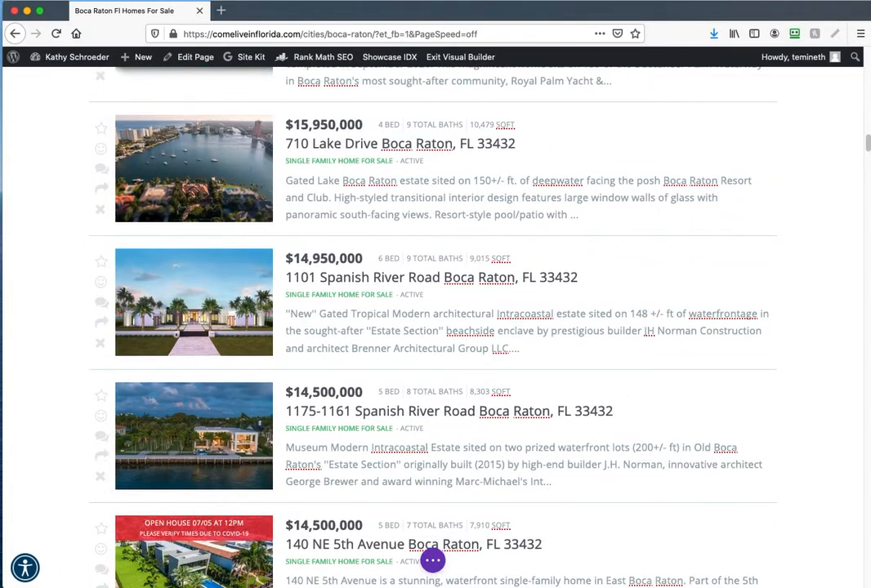
{"action": "left_click_drag", "start_coordinate": [866, 143], "coordinate": [864, 290]}
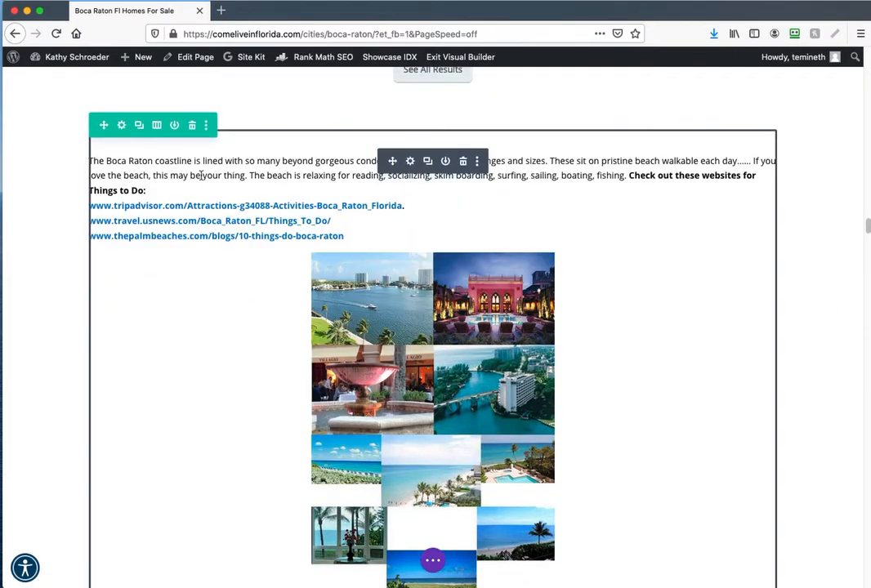
{"action": "left_click_drag", "start_coordinate": [105, 125], "coordinate": [389, 261]}
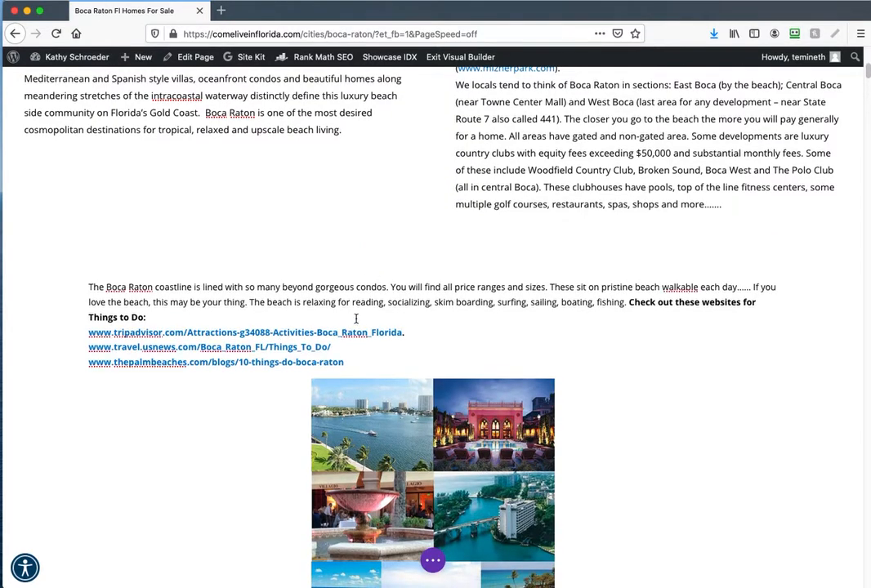
{"action": "scroll", "coordinate": [389, 320], "scroll_direction": "down", "scroll_amount": 1}
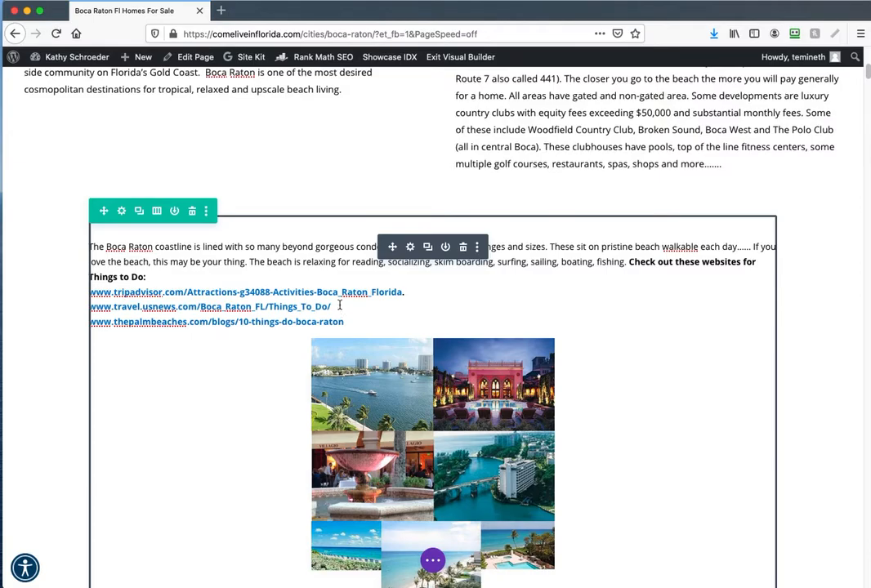
- Change the copied coastline row under the two-column text row to a layout of two equal columns
{"action": "scroll", "coordinate": [339, 306], "scroll_direction": "down", "scroll_amount": 12}
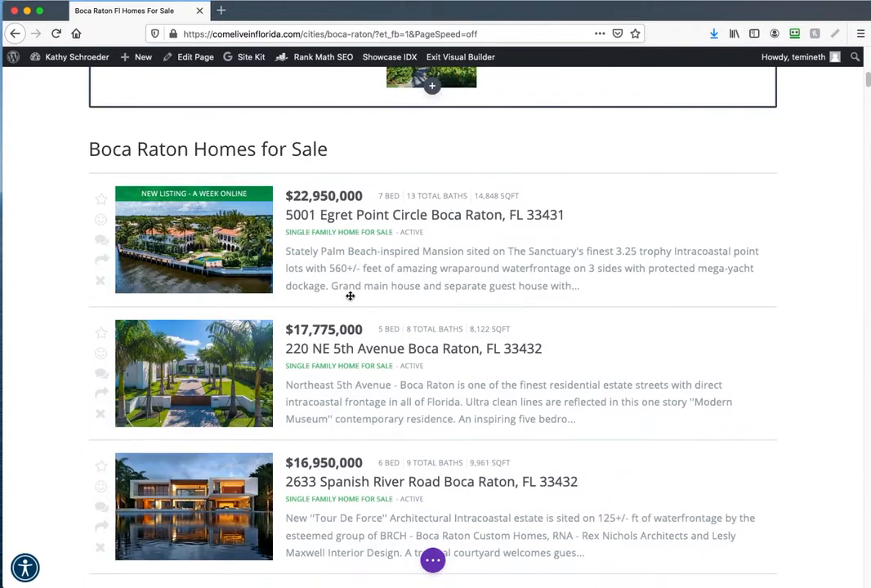
{"action": "scroll", "coordinate": [376, 260], "scroll_direction": "up", "scroll_amount": 15}
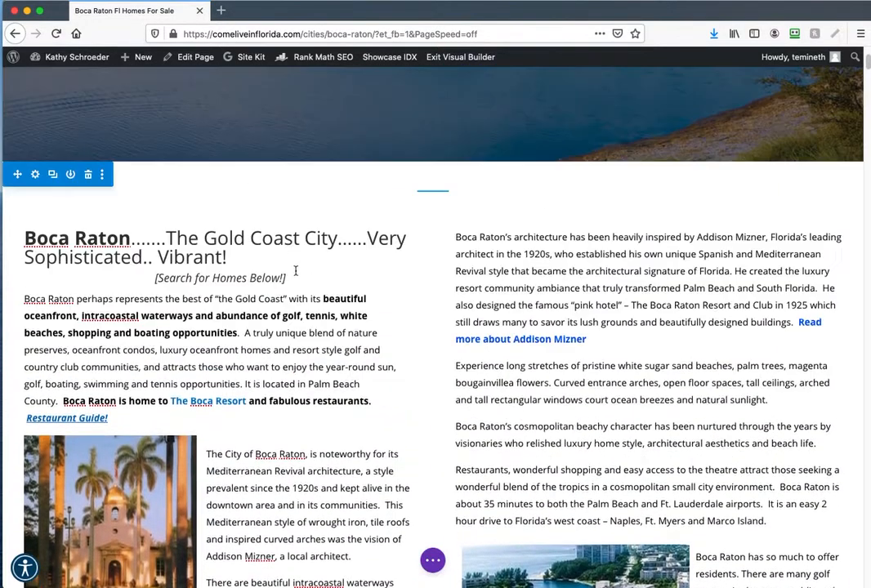
{"action": "scroll", "coordinate": [346, 376], "scroll_direction": "down", "scroll_amount": 10}
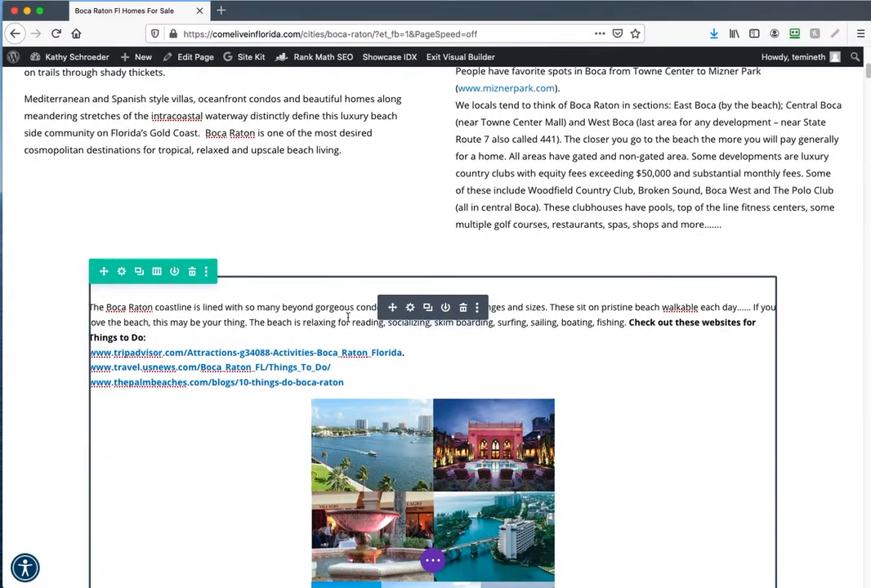
{"action": "left_click", "coordinate": [157, 273]}
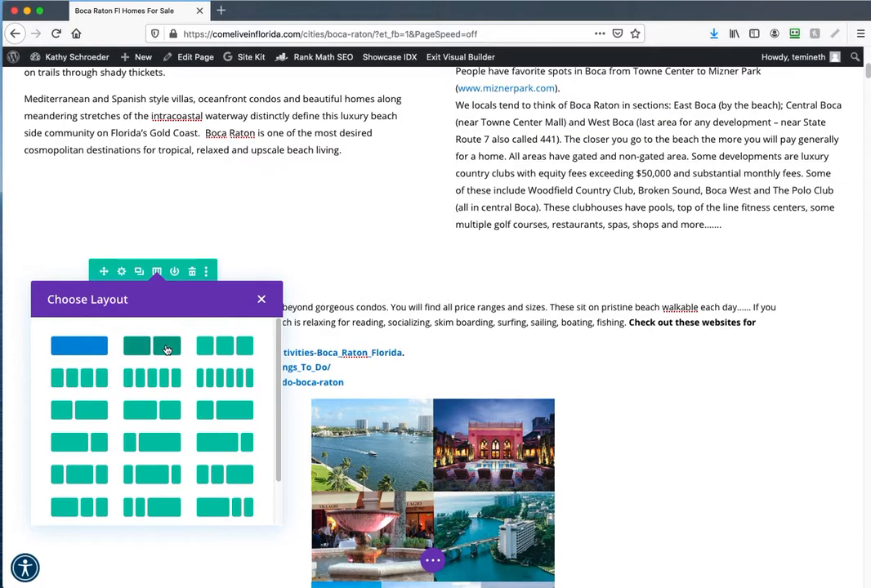
{"action": "left_click", "coordinate": [167, 349]}
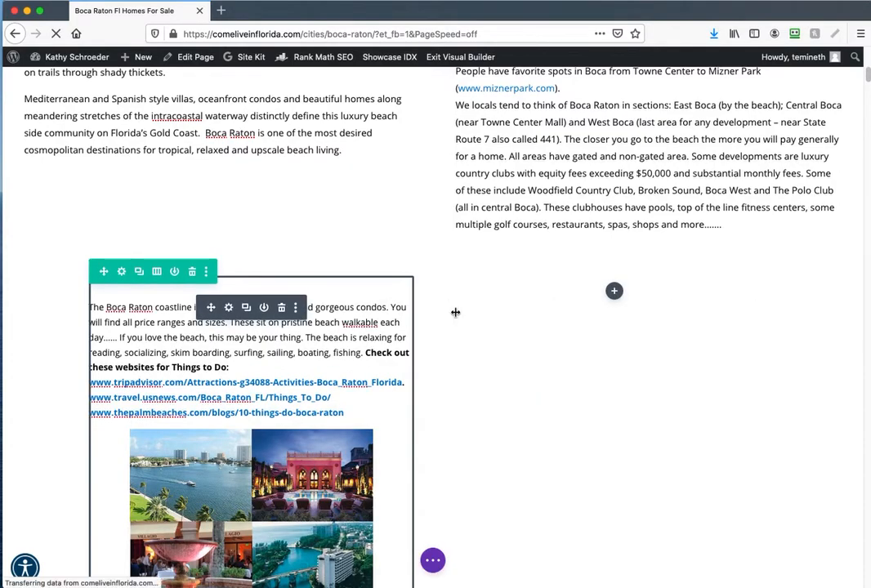
- Insert an Image module with its placeholder picture into the empty second column of the coastline row
{"action": "left_click", "coordinate": [614, 292]}
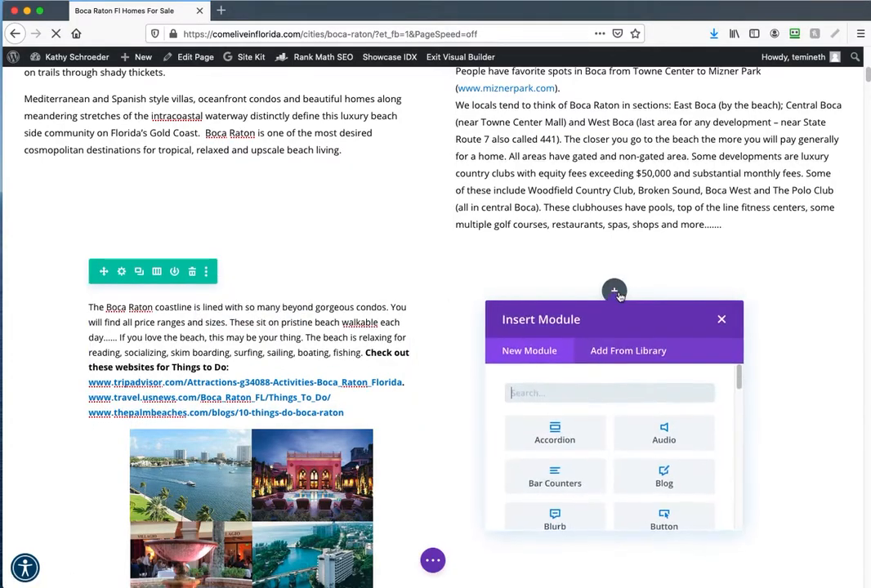
{"action": "scroll", "coordinate": [622, 413], "scroll_direction": "down", "scroll_amount": 3}
{"action": "scroll", "coordinate": [629, 441], "scroll_direction": "down", "scroll_amount": 2}
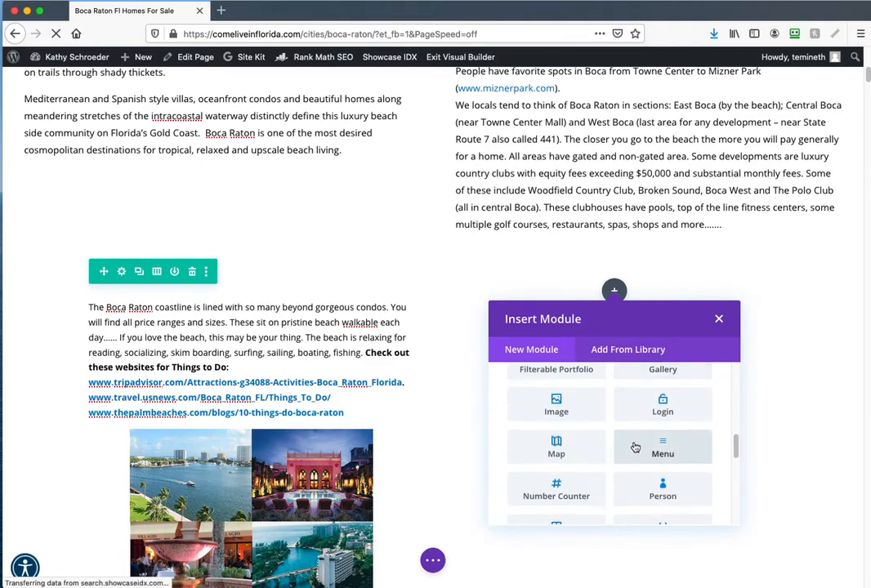
{"action": "left_click", "coordinate": [556, 404]}
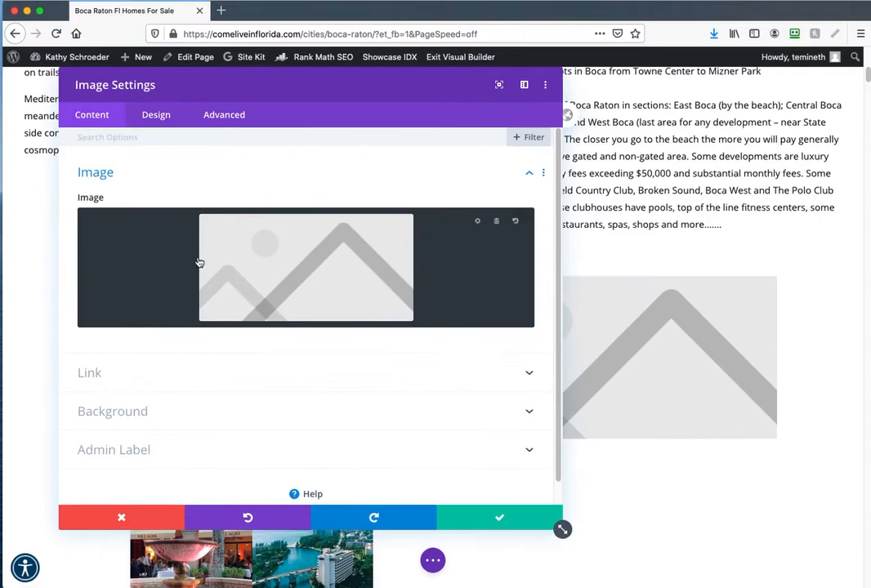
{"action": "left_click", "coordinate": [499, 525]}
- Insert a placeholder Image module between the coastline text module and the Boca Raton Homes for Sale listings
{"action": "scroll", "coordinate": [261, 390], "scroll_direction": "down", "scroll_amount": 5}
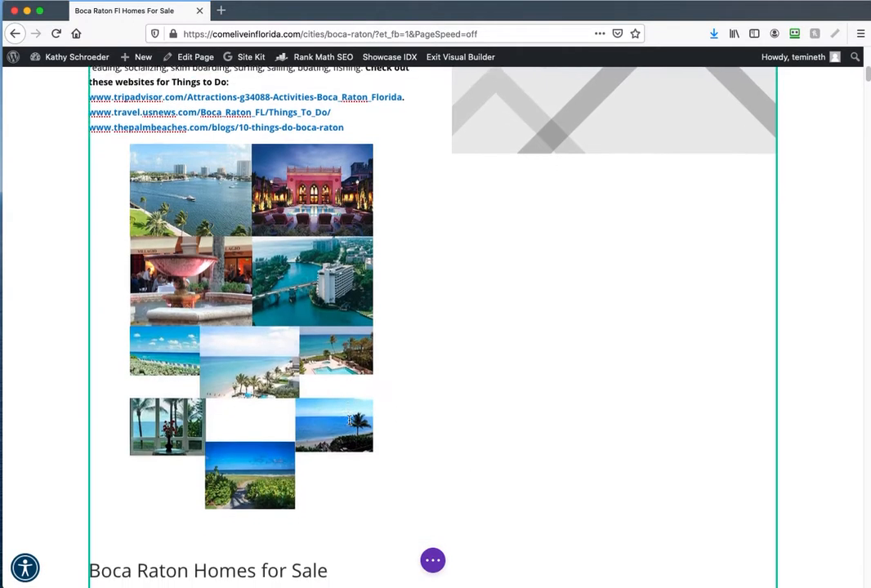
{"action": "scroll", "coordinate": [263, 387], "scroll_direction": "up", "scroll_amount": 3}
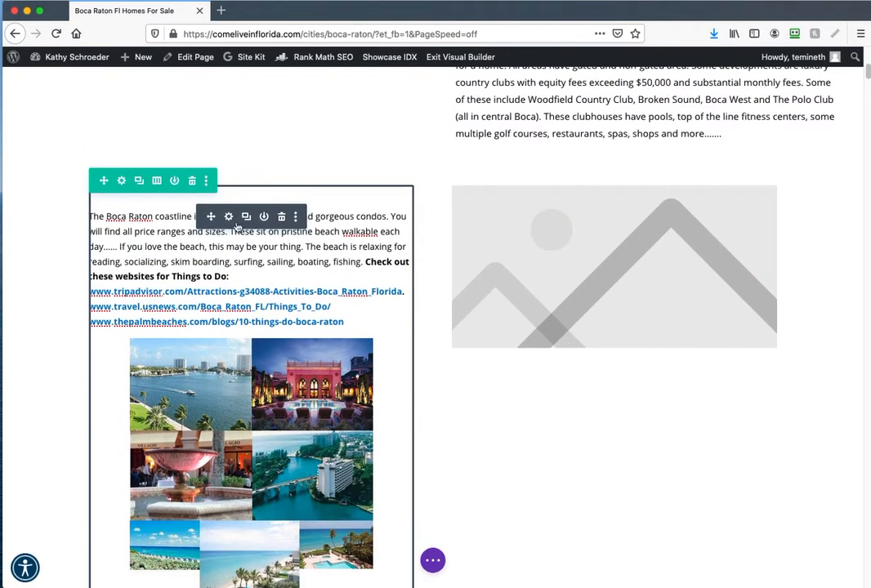
{"action": "scroll", "coordinate": [231, 219], "scroll_direction": "down", "scroll_amount": 7}
{"action": "scroll", "coordinate": [315, 338], "scroll_direction": "up", "scroll_amount": 6}
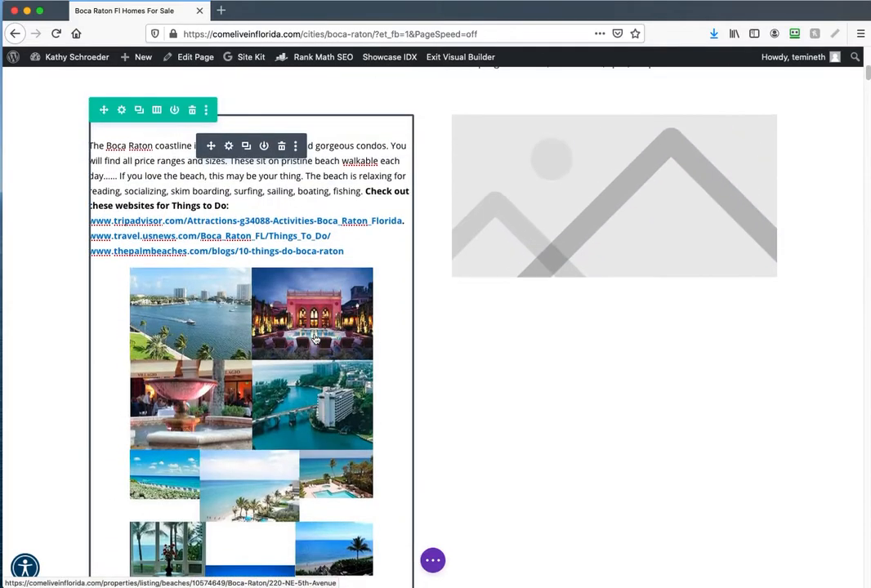
{"action": "scroll", "coordinate": [253, 258], "scroll_direction": "up", "scroll_amount": 2}
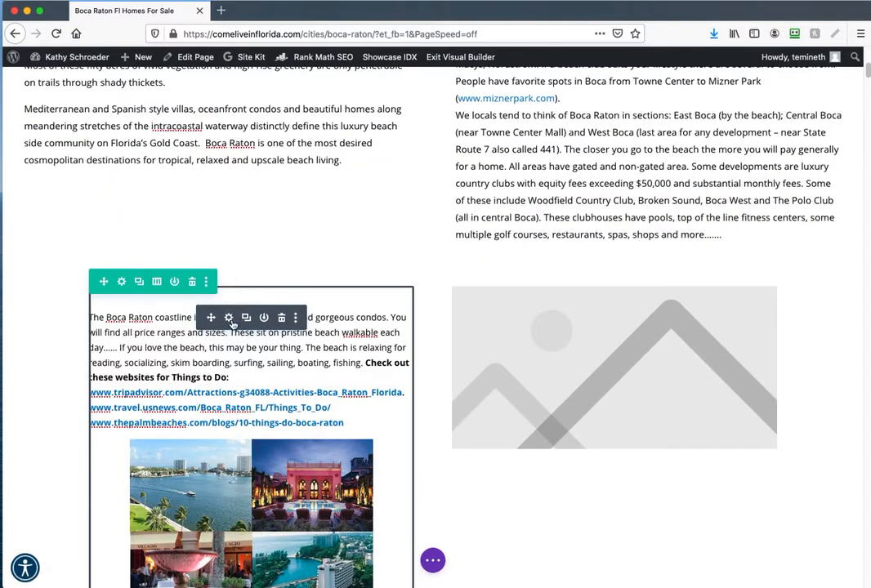
{"action": "scroll", "coordinate": [238, 334], "scroll_direction": "down", "scroll_amount": 4}
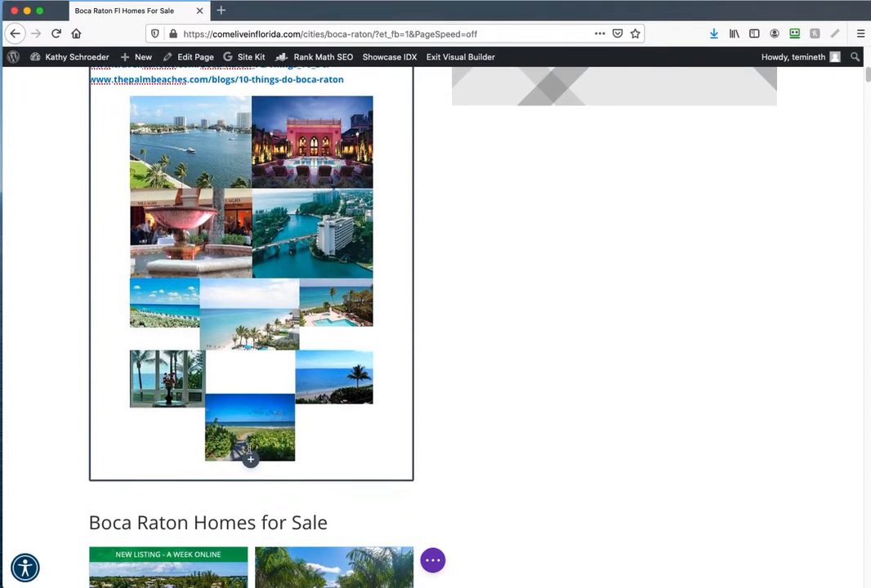
{"action": "left_click", "coordinate": [252, 463]}
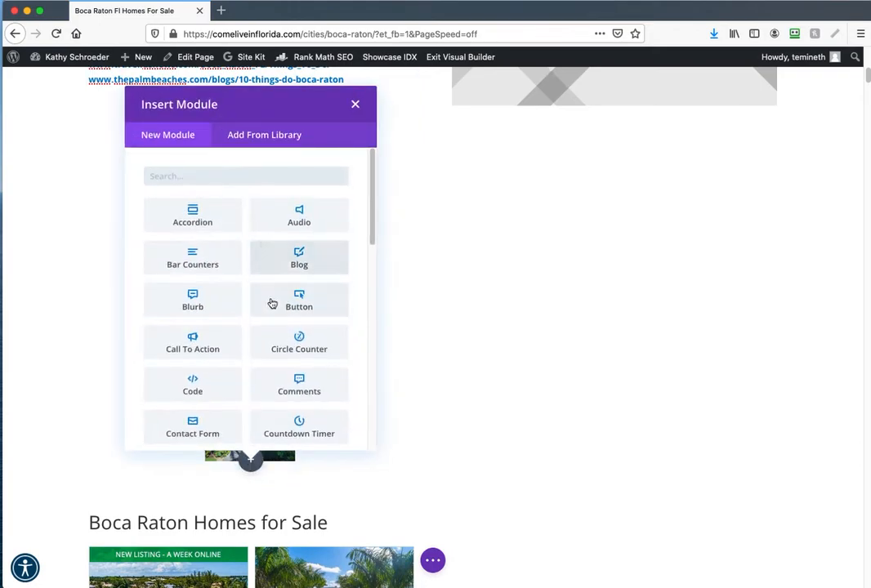
{"action": "scroll", "coordinate": [264, 311], "scroll_direction": "down", "scroll_amount": 4}
{"action": "scroll", "coordinate": [264, 321], "scroll_direction": "down", "scroll_amount": 2}
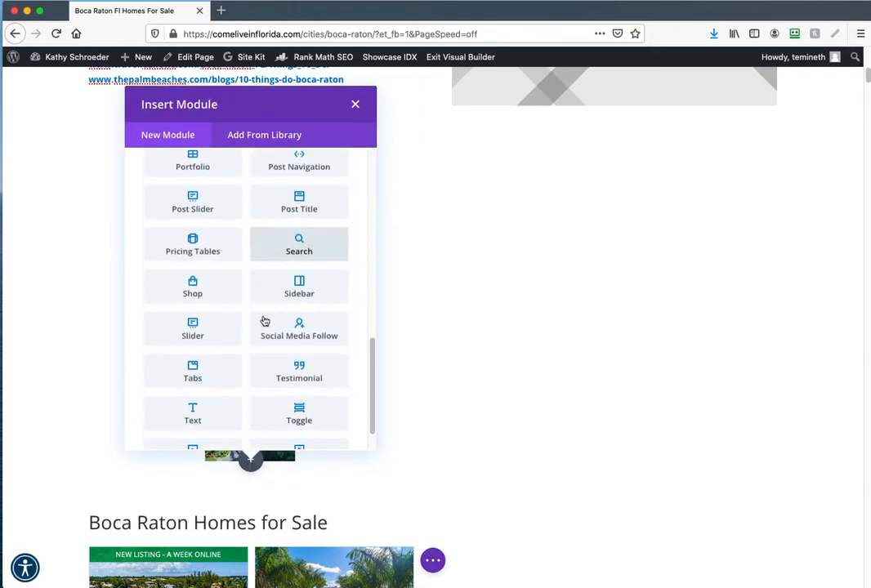
{"action": "scroll", "coordinate": [264, 321], "scroll_direction": "down", "scroll_amount": 1}
{"action": "scroll", "coordinate": [235, 356], "scroll_direction": "down", "scroll_amount": 1}
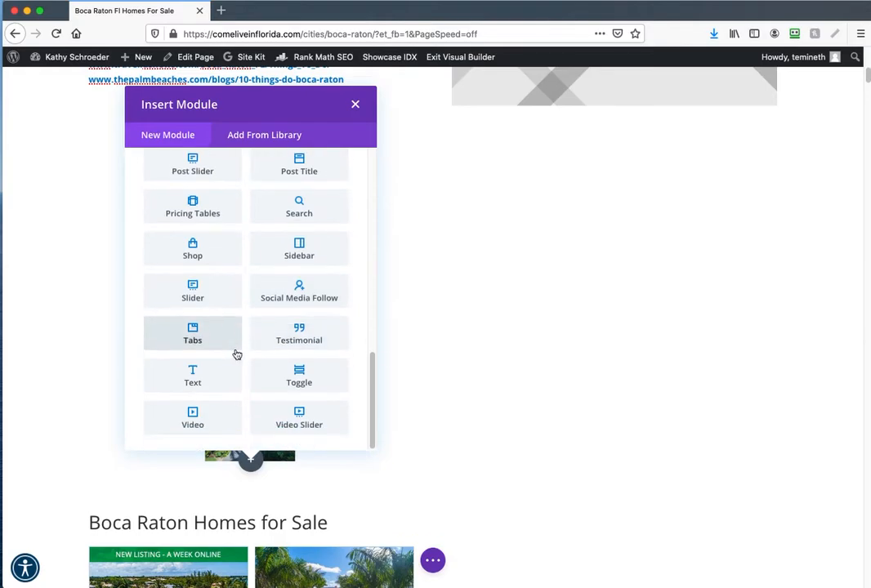
{"action": "scroll", "coordinate": [213, 321], "scroll_direction": "up", "scroll_amount": 4}
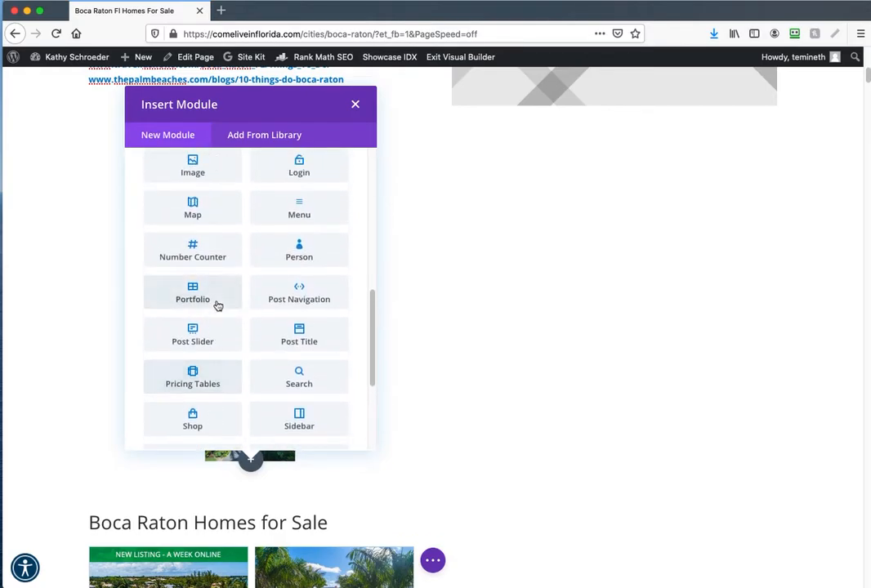
{"action": "scroll", "coordinate": [218, 302], "scroll_direction": "up", "scroll_amount": 3}
{"action": "left_click", "coordinate": [218, 286]}
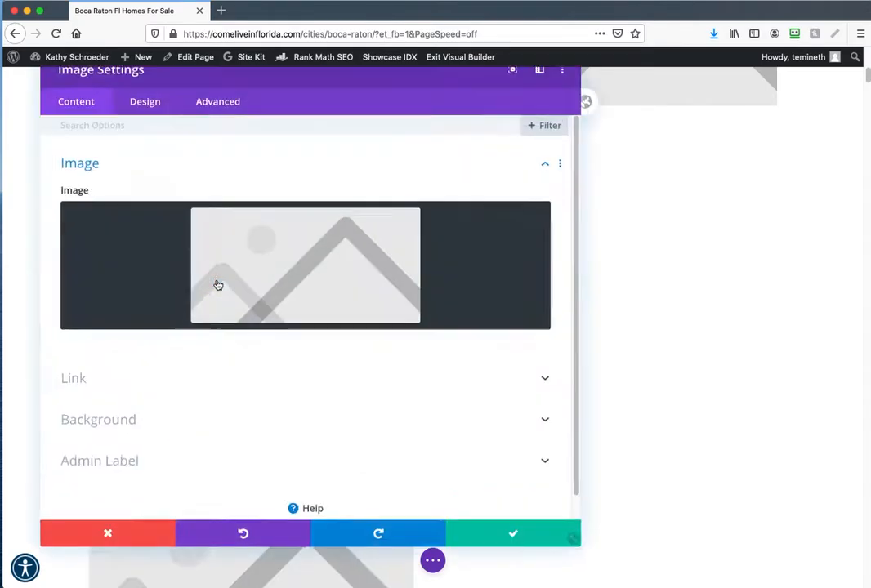
{"action": "left_click", "coordinate": [493, 527]}
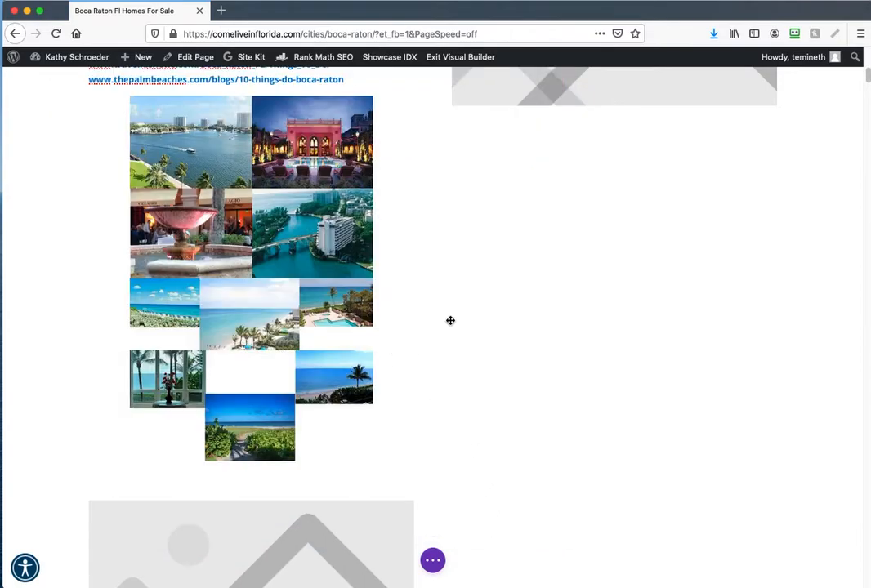
- Set the second column's placeholder image to COLLAGE-OF-BEACH.jpg from the media library and save the module
{"action": "scroll", "coordinate": [450, 318], "scroll_direction": "up", "scroll_amount": 4}
{"action": "mouse_move", "coordinate": [628, 169]}
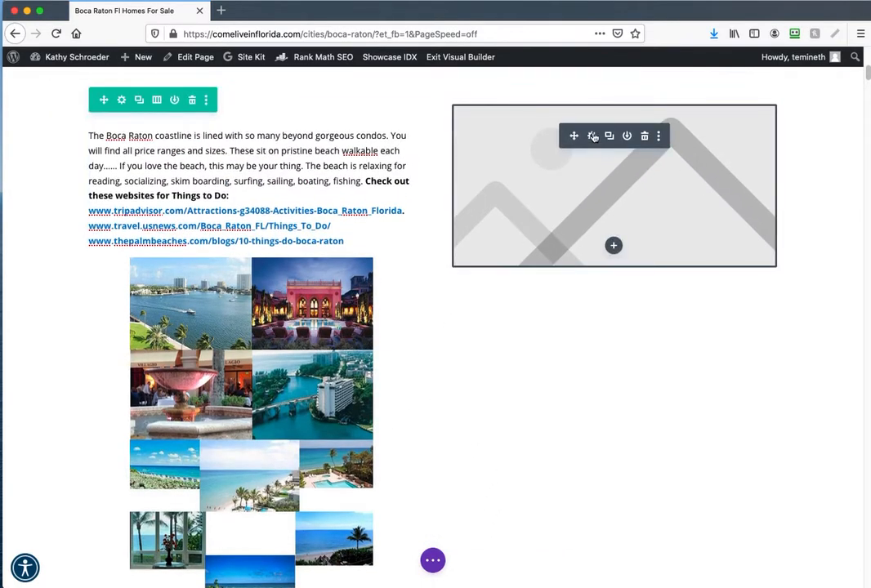
{"action": "left_click", "coordinate": [592, 136]}
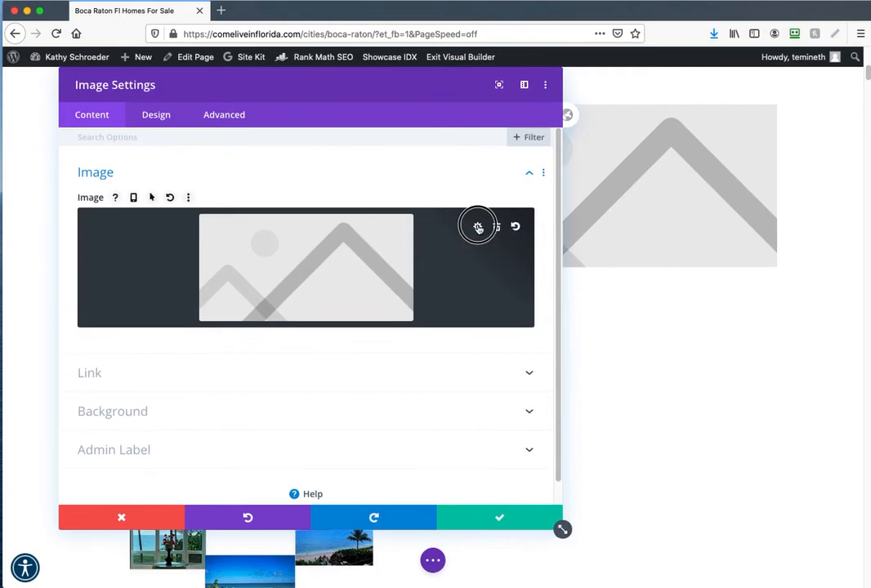
{"action": "left_click", "coordinate": [478, 227]}
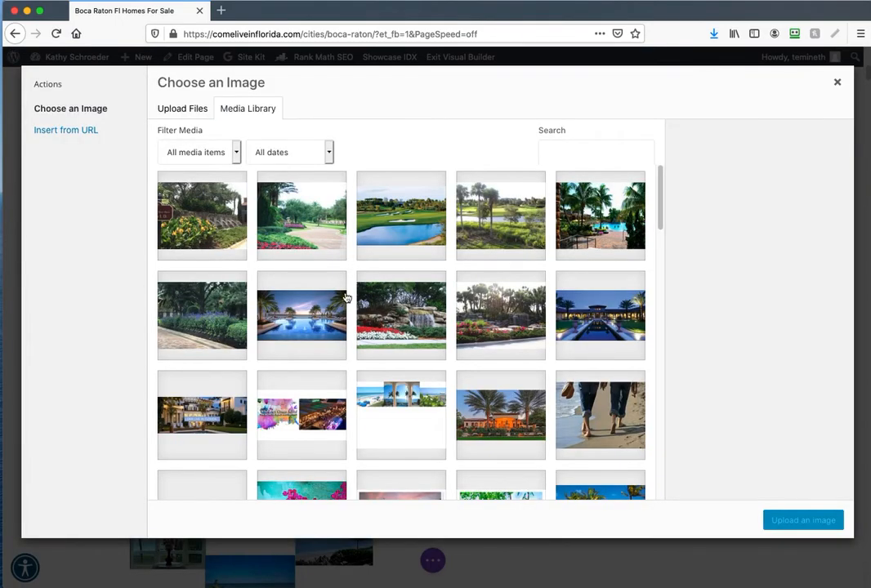
{"action": "scroll", "coordinate": [319, 396], "scroll_direction": "down", "scroll_amount": 6}
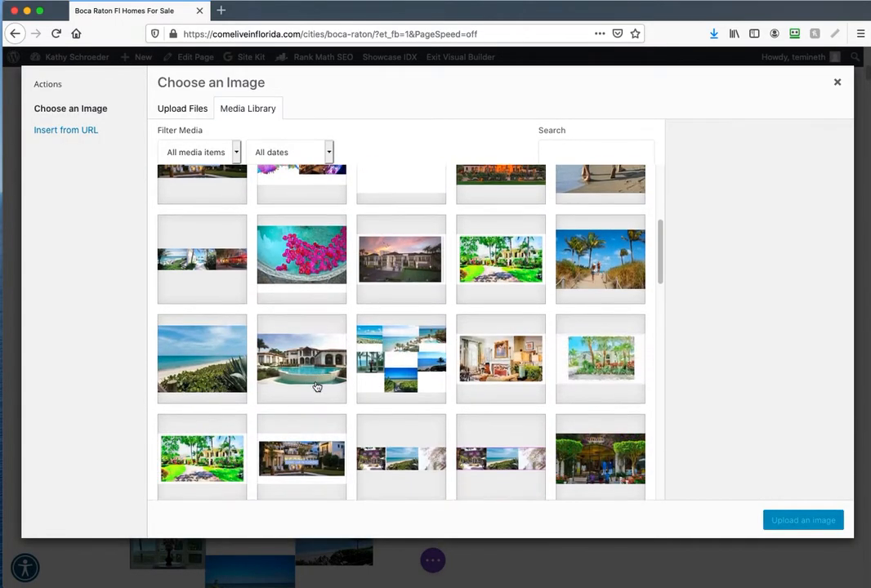
{"action": "left_click", "coordinate": [392, 353]}
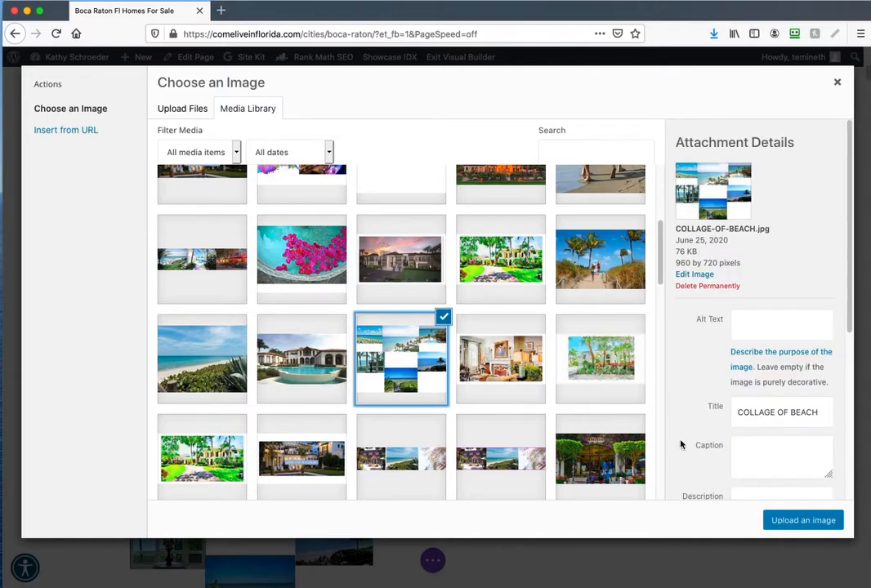
{"action": "left_click", "coordinate": [792, 522]}
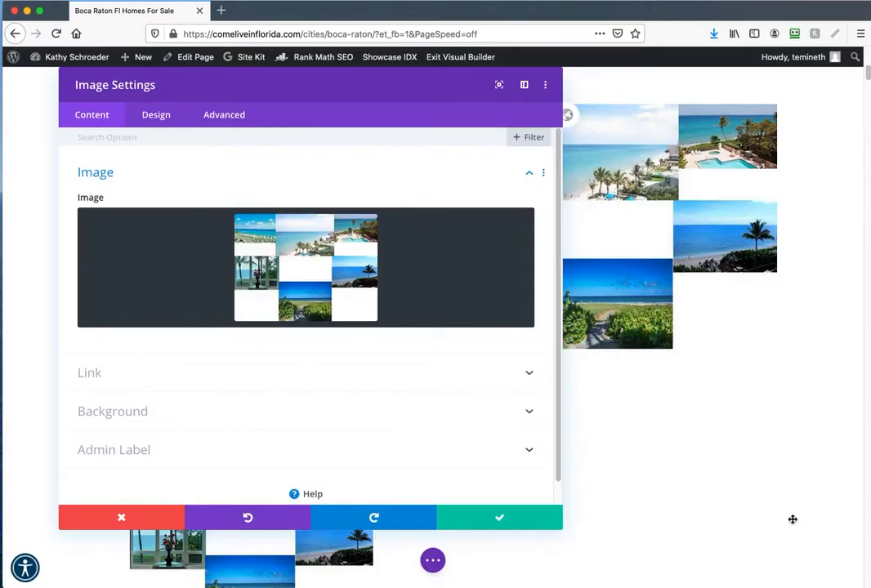
{"action": "left_click", "coordinate": [481, 516]}
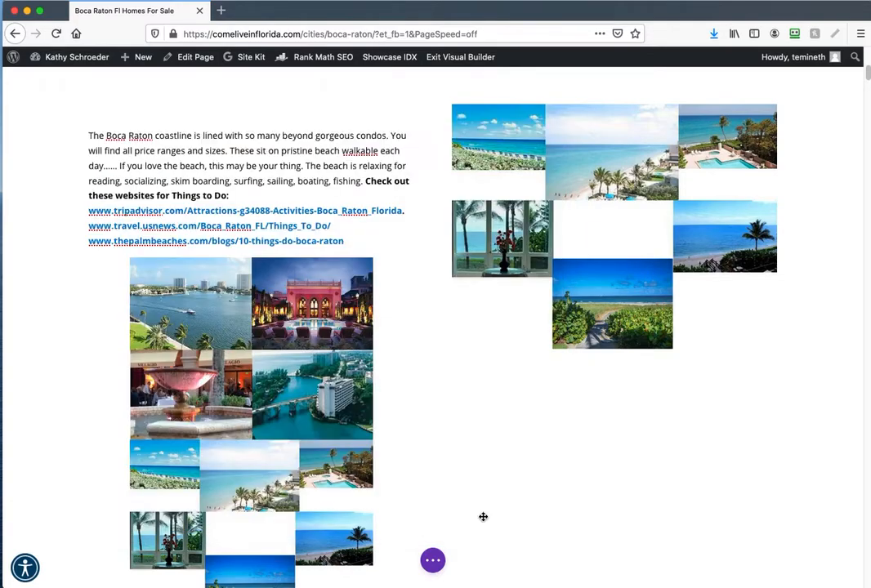
- Set the placeholder image below the coastline text to the four-photo waterfront and fountain collage from the media library and save the module
{"action": "scroll", "coordinate": [432, 367], "scroll_direction": "down", "scroll_amount": 2}
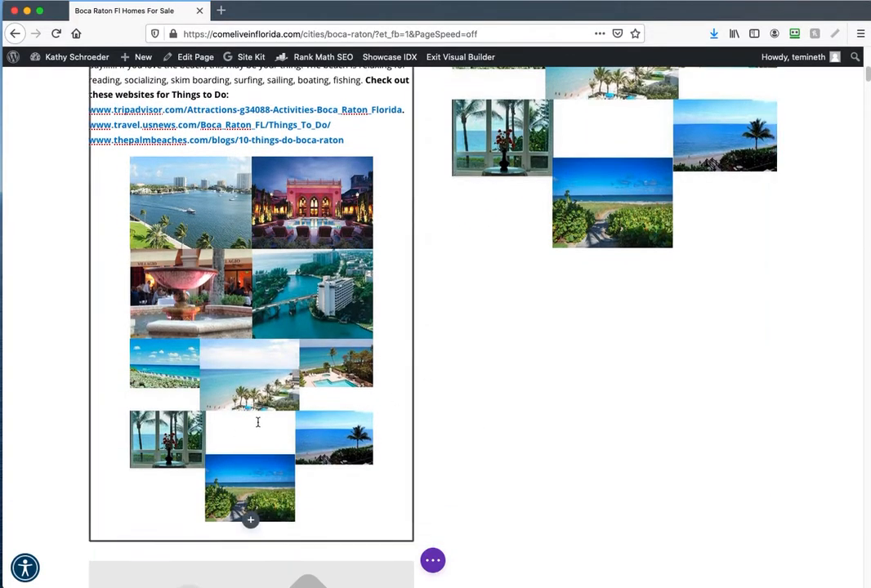
{"action": "scroll", "coordinate": [274, 460], "scroll_direction": "down", "scroll_amount": 4}
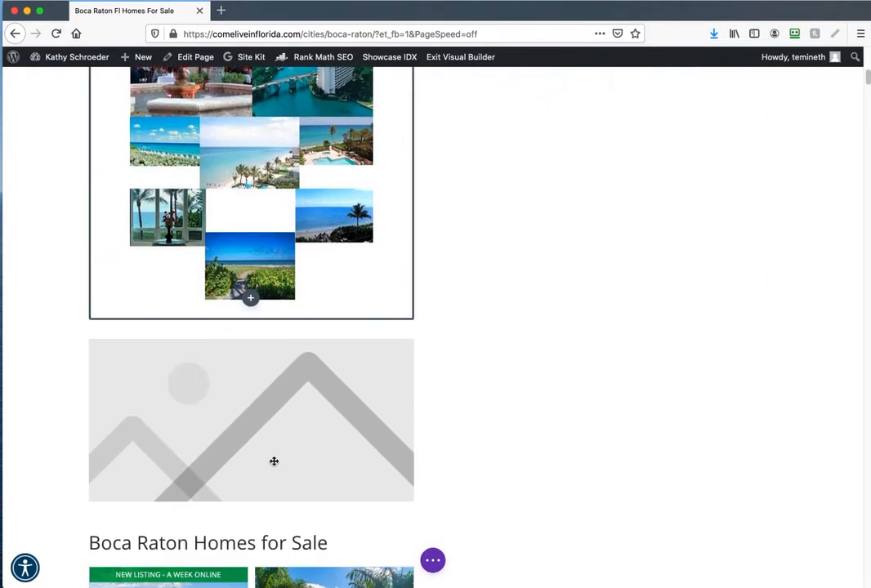
{"action": "scroll", "coordinate": [245, 351], "scroll_direction": "up", "scroll_amount": 3}
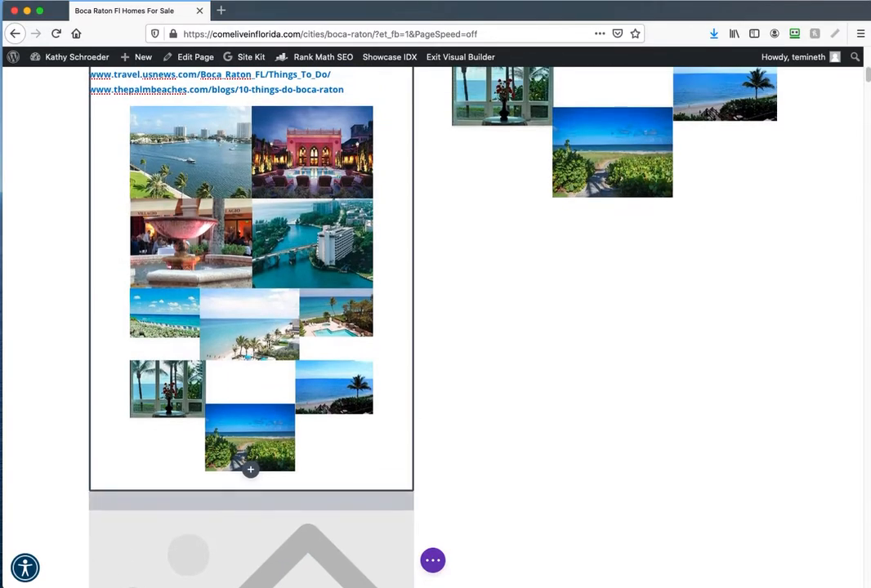
{"action": "scroll", "coordinate": [237, 432], "scroll_direction": "down", "scroll_amount": 4}
{"action": "left_click", "coordinate": [228, 310]}
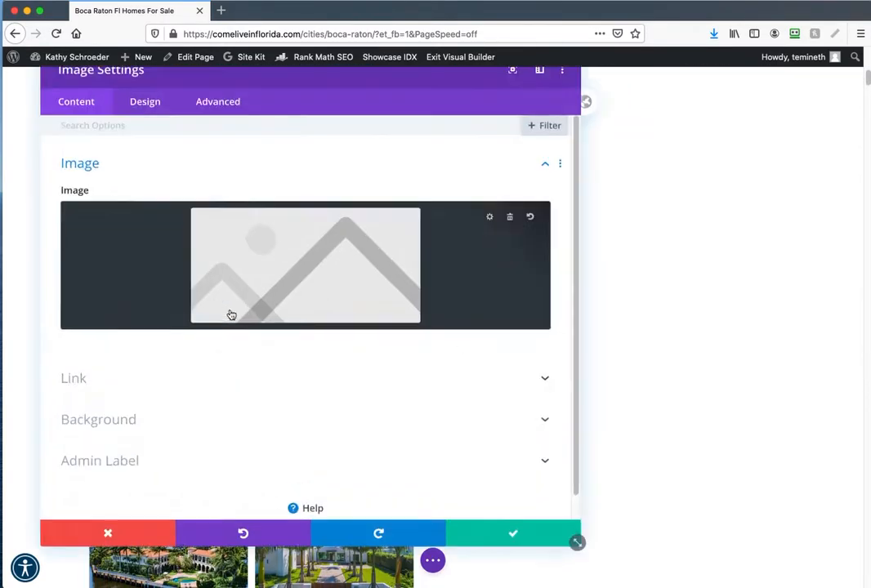
{"action": "left_click", "coordinate": [479, 227]}
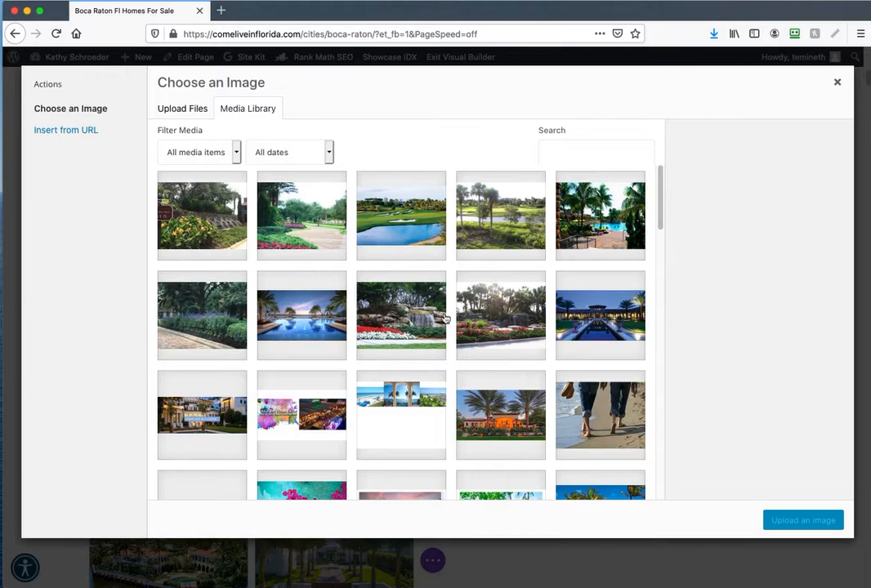
{"action": "scroll", "coordinate": [412, 331], "scroll_direction": "down", "scroll_amount": 5}
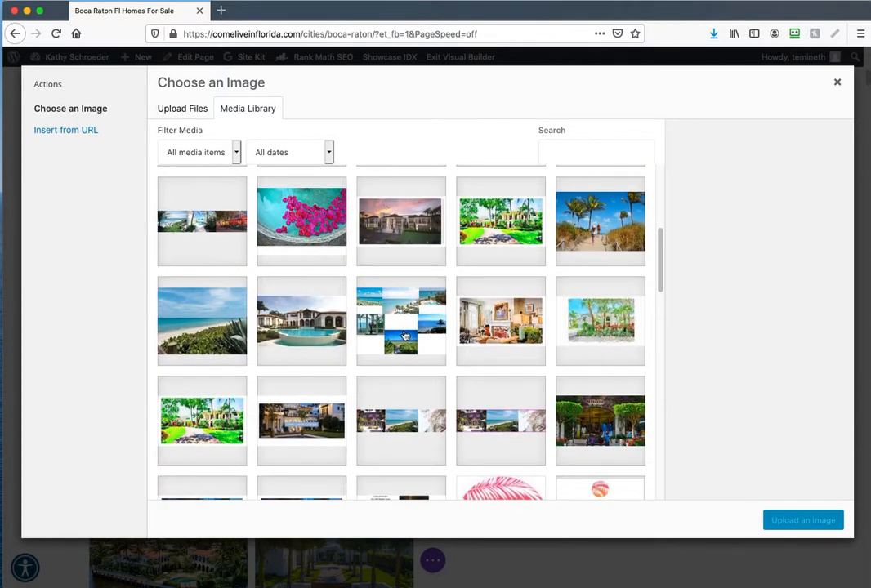
{"action": "scroll", "coordinate": [316, 344], "scroll_direction": "down", "scroll_amount": 2}
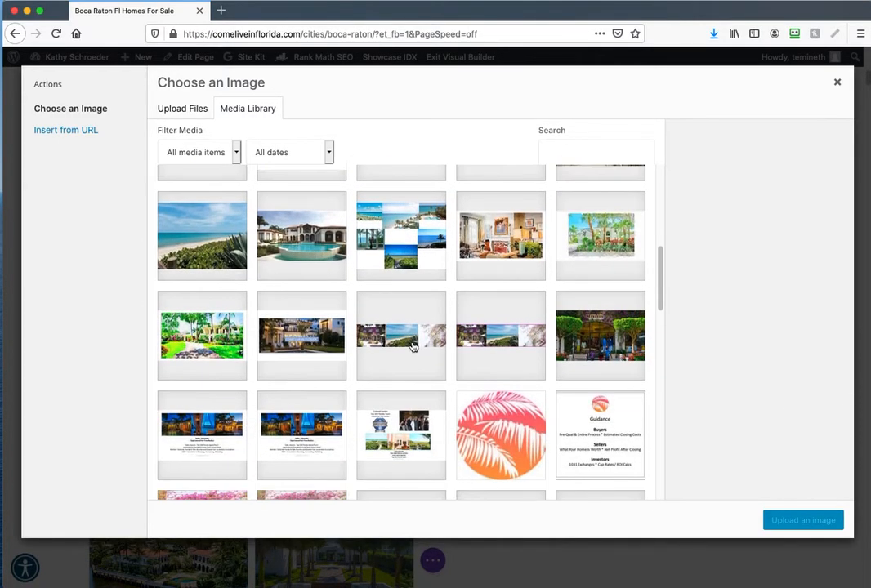
{"action": "scroll", "coordinate": [413, 344], "scroll_direction": "down", "scroll_amount": 6}
{"action": "scroll", "coordinate": [402, 357], "scroll_direction": "down", "scroll_amount": 4}
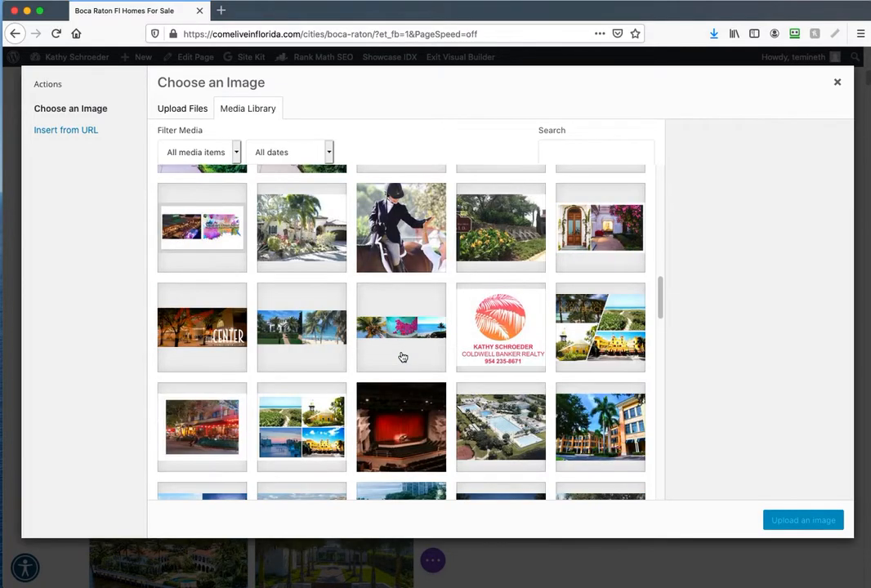
{"action": "scroll", "coordinate": [420, 335], "scroll_direction": "down", "scroll_amount": 5}
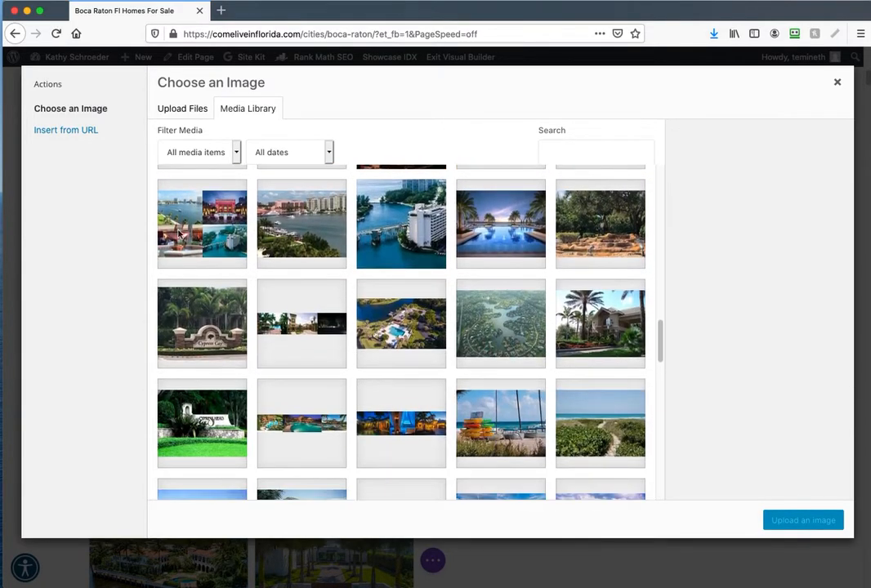
{"action": "left_click", "coordinate": [192, 231]}
{"action": "left_click", "coordinate": [776, 519]}
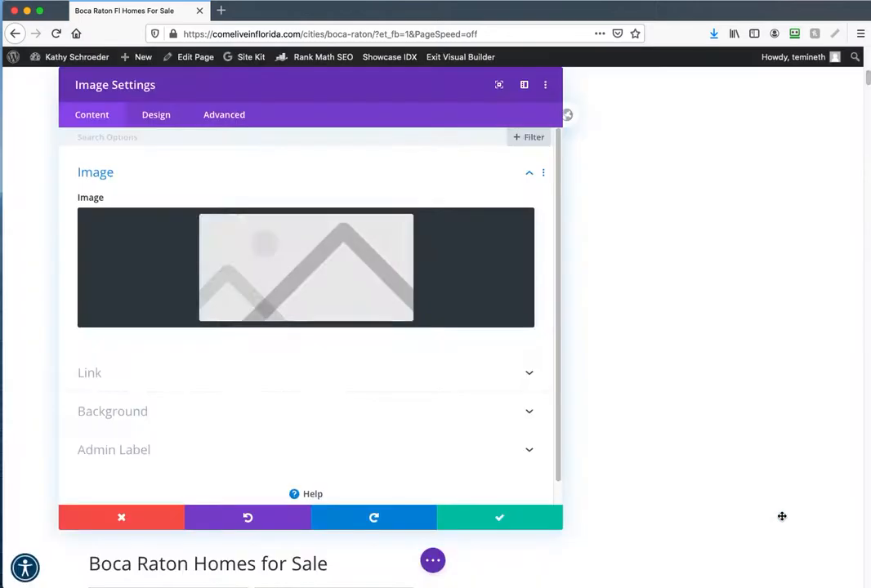
{"action": "left_click", "coordinate": [508, 517]}
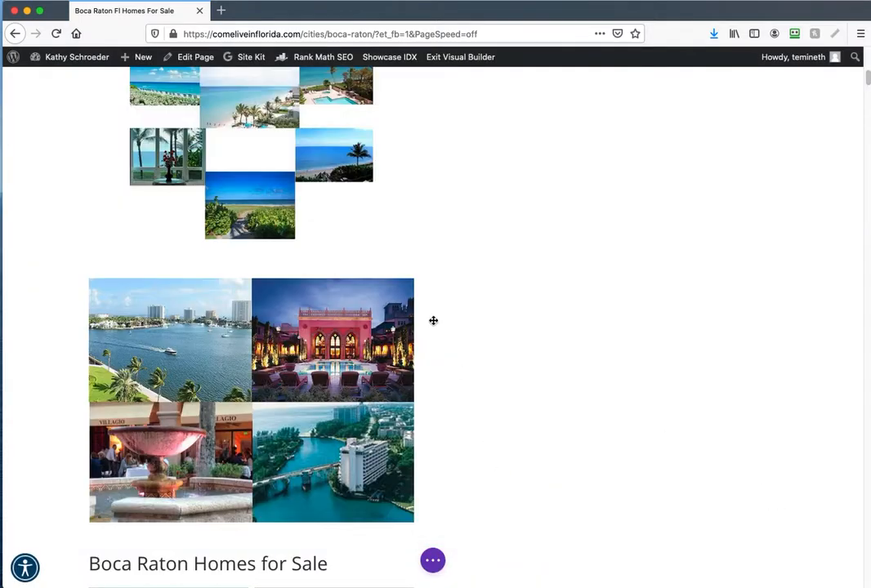
- Move the Boca Raton Homes for Sale listings module out of the first column into the full-width row below
{"action": "scroll", "coordinate": [449, 278], "scroll_direction": "down", "scroll_amount": 5}
{"action": "mouse_move", "coordinate": [229, 235]}
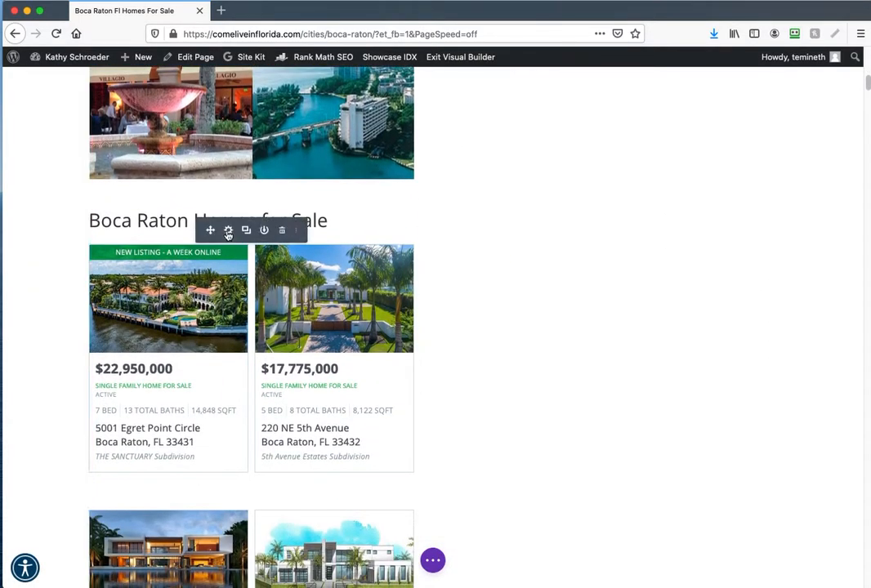
{"action": "left_click_drag", "start_coordinate": [212, 230], "coordinate": [439, 258]}
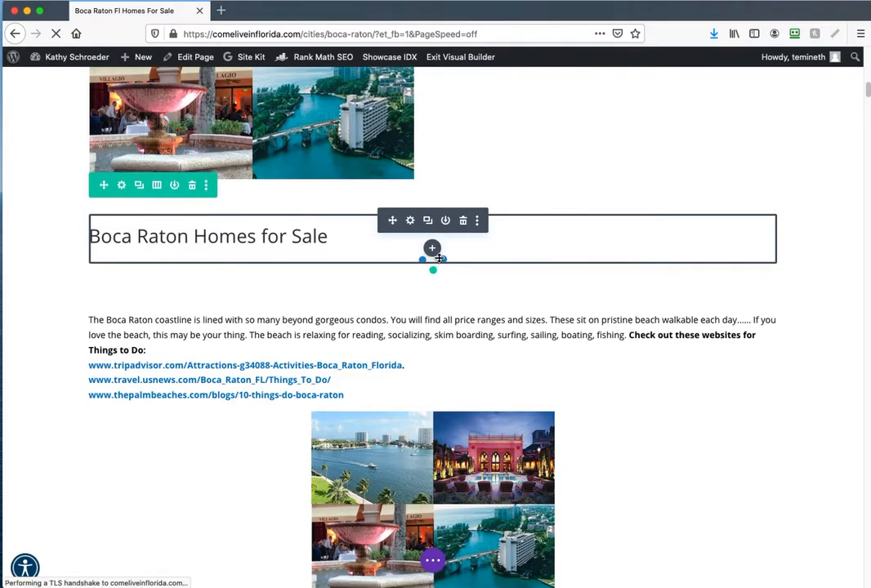
- Wrap the showcaseidx_hotsheet shortcode for Boca Raton Single-Family in <!-- and --> comment marks and save the module
{"action": "left_click", "coordinate": [410, 223]}
{"action": "left_click", "coordinate": [86, 344]}
{"action": "type", "text": "<!--[showcaseidx_hotsheet name=\"Boca Raton Single-Family"}
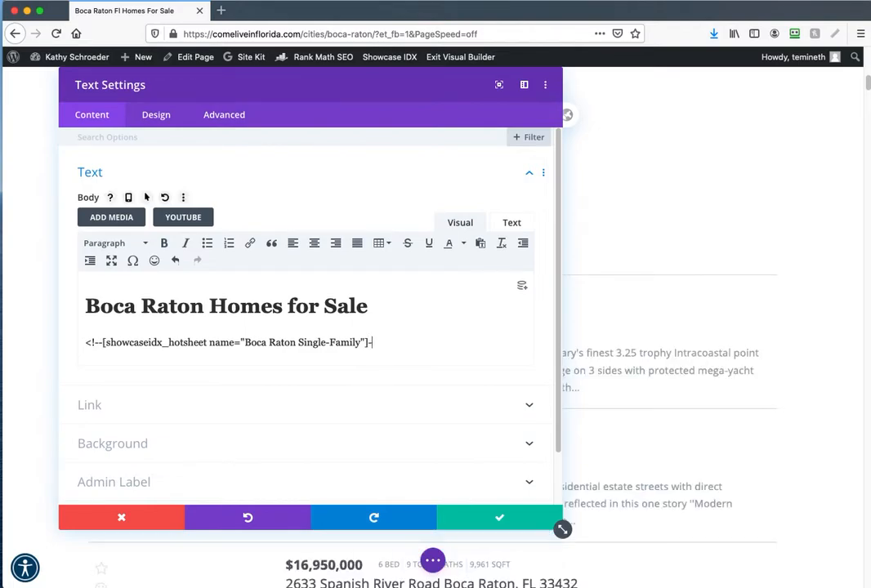
{"action": "type", "text": "->"}
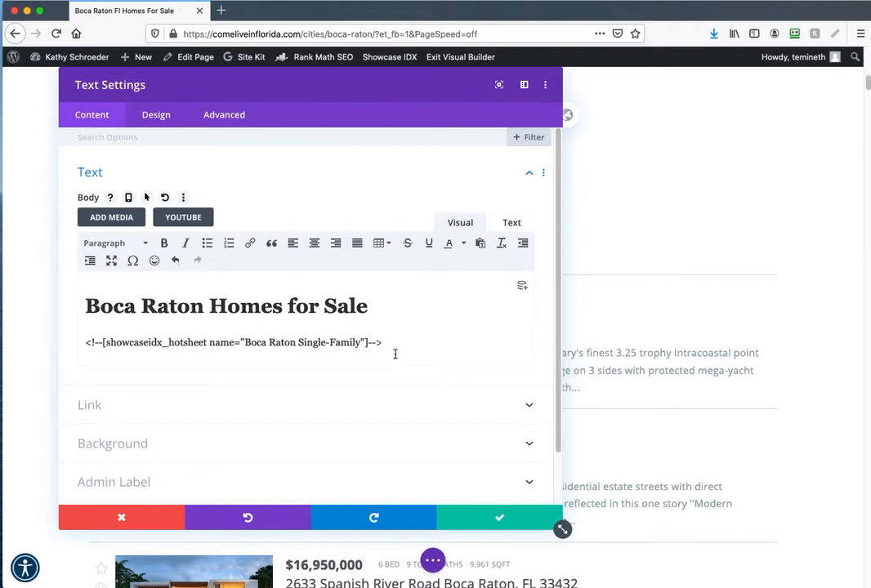
{"action": "left_click", "coordinate": [500, 518]}
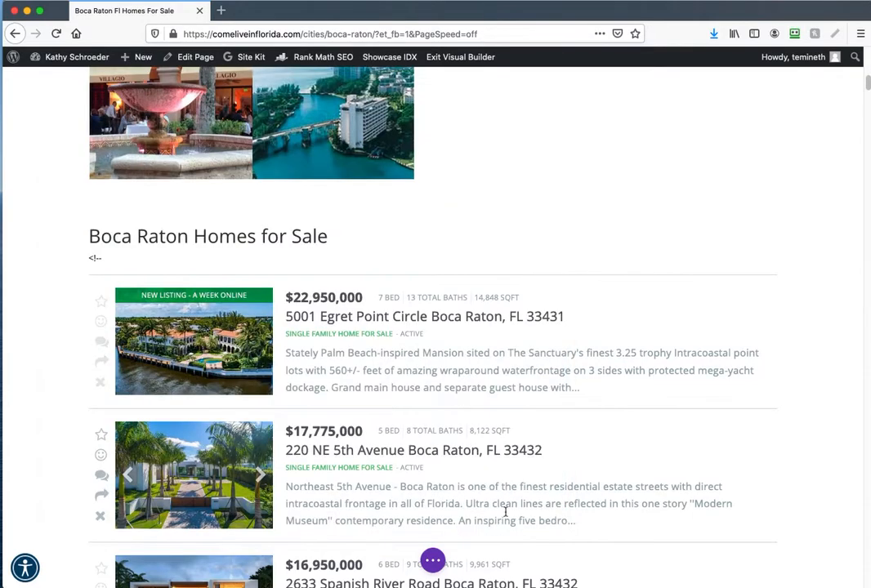
- Replace the escaped &lt; before the hotsheet shortcode with a literal < in the listings module's HTML source
{"action": "left_click", "coordinate": [411, 247]}
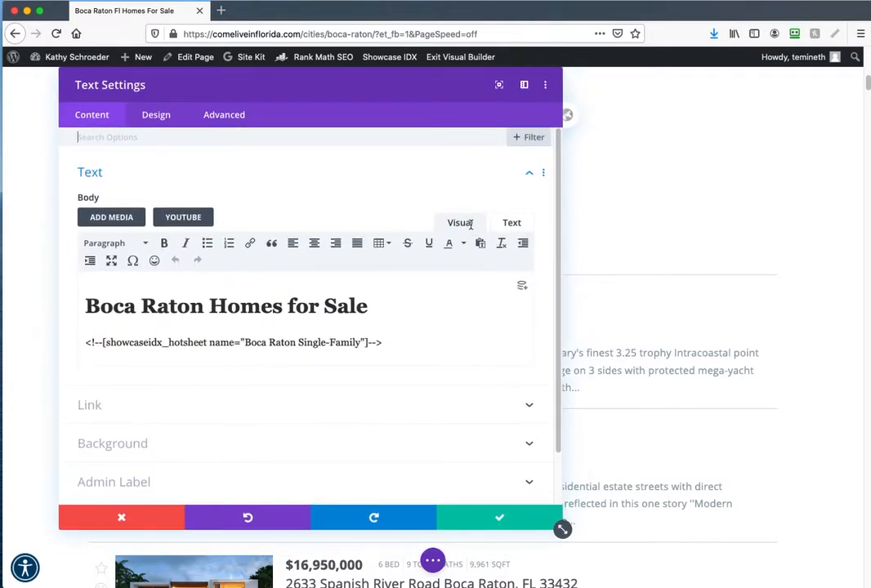
{"action": "left_click", "coordinate": [508, 224]}
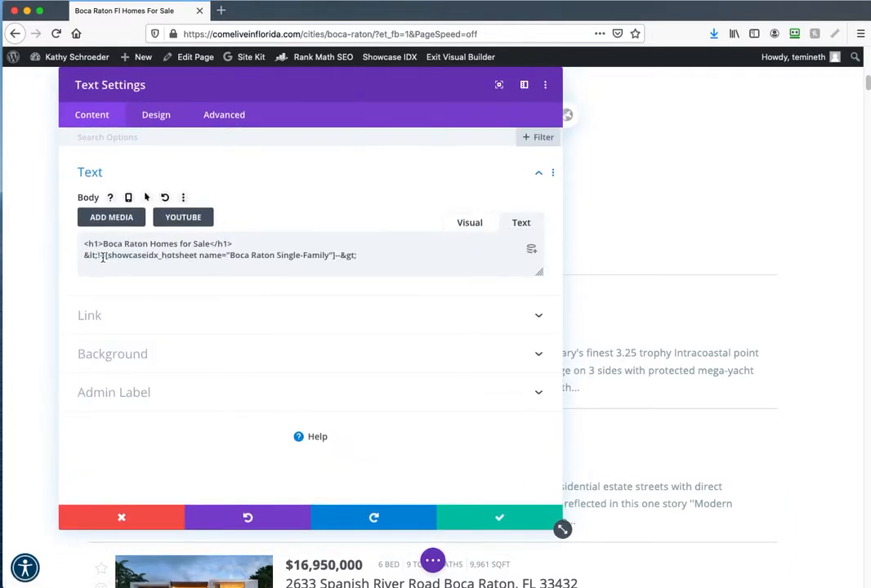
{"action": "left_click_drag", "start_coordinate": [98, 256], "coordinate": [58, 256]}
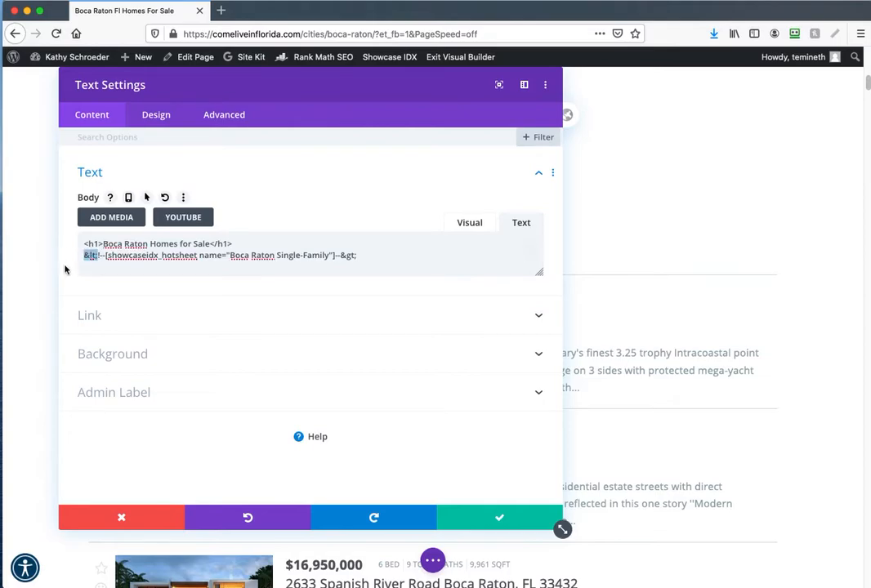
{"action": "type", "text": "<"}
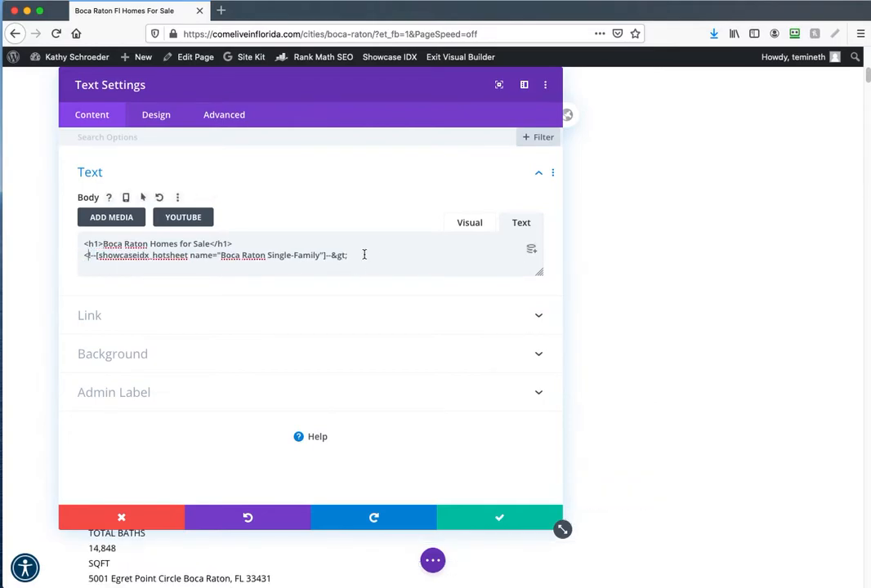
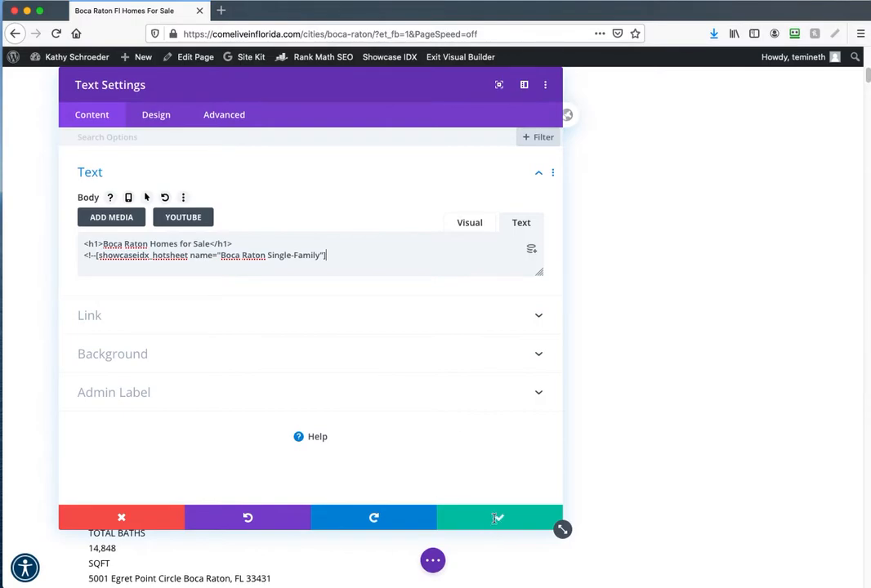
- Rework the end of the hotsheet shortcode line with a literal --> comment close in the HTML source and save the module
{"action": "left_click", "coordinate": [354, 252]}
{"action": "type", "text": "-->"}
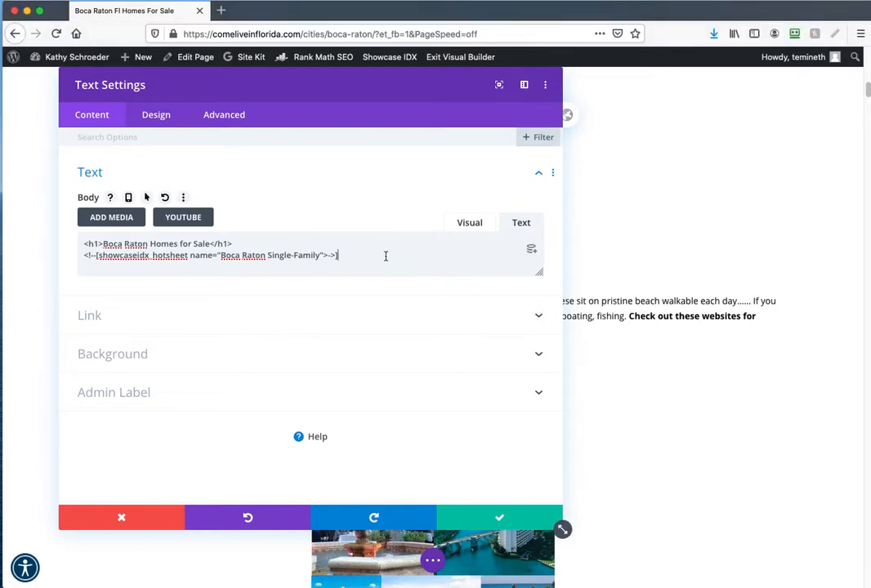
{"action": "key", "text": "BackSpace"}
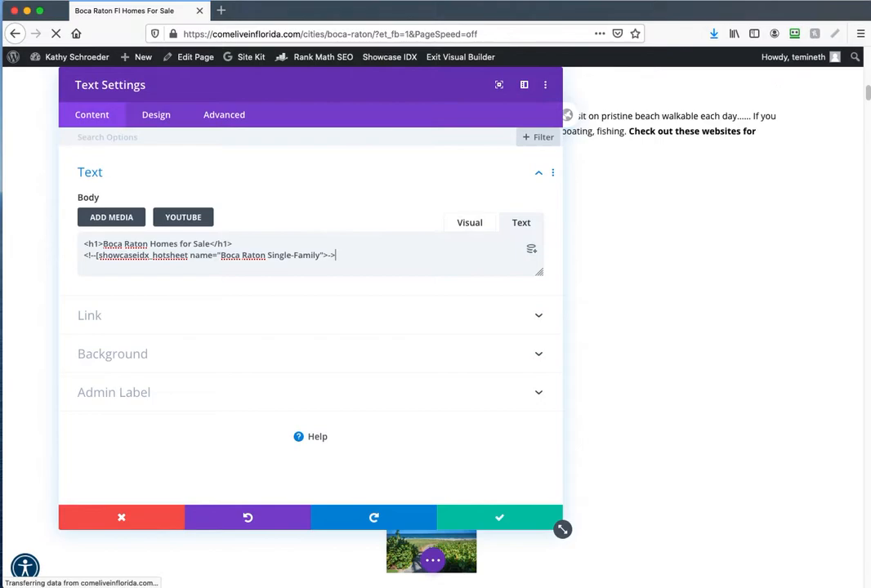
{"action": "key", "text": "BackSpace"}
{"action": "key", "text": "BackSpace"}
{"action": "key", "text": "BackSpace"}
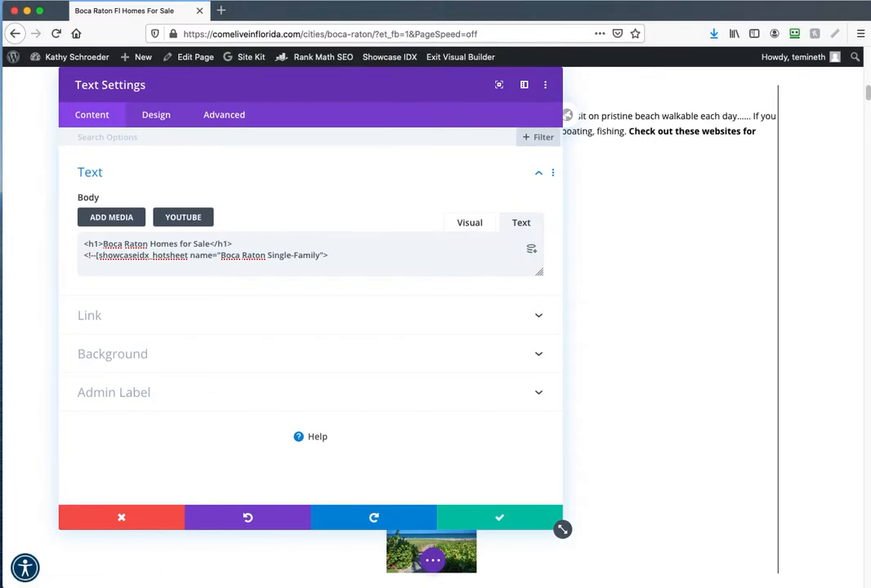
{"action": "type", "text": "-->"}
{"action": "left_click", "coordinate": [325, 254]}
{"action": "key", "text": "BackSpace"}
{"action": "left_click", "coordinate": [506, 522]}
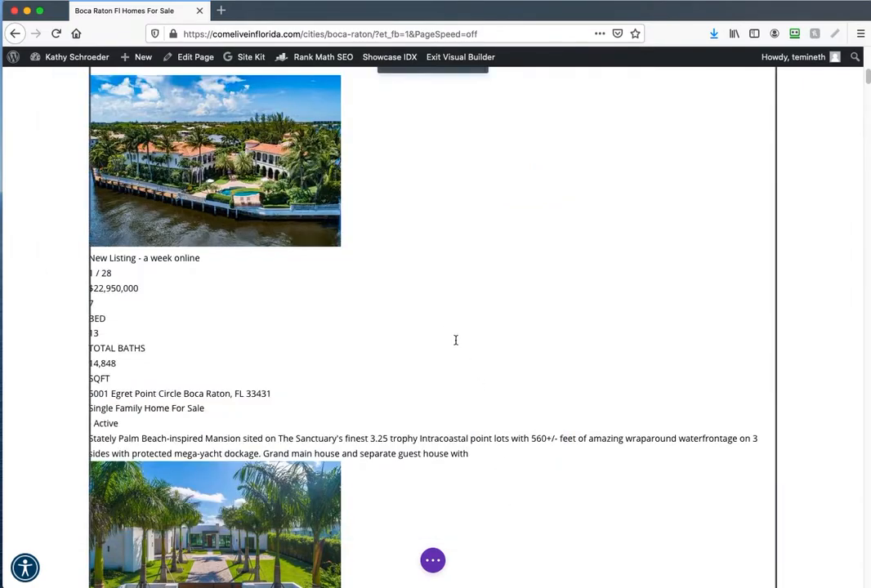
- Copy the coastline paragraph and its three Things to Do website links from the first-column text module
{"action": "scroll", "coordinate": [441, 352], "scroll_direction": "up", "scroll_amount": 3}
{"action": "scroll", "coordinate": [196, 381], "scroll_direction": "down", "scroll_amount": 7}
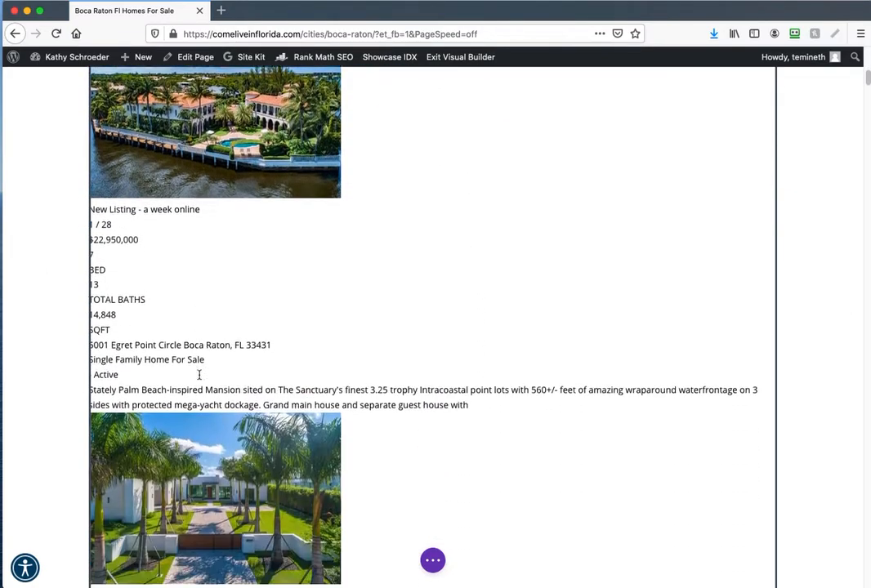
{"action": "scroll", "coordinate": [241, 369], "scroll_direction": "up", "scroll_amount": 5}
{"action": "scroll", "coordinate": [263, 344], "scroll_direction": "up", "scroll_amount": 6}
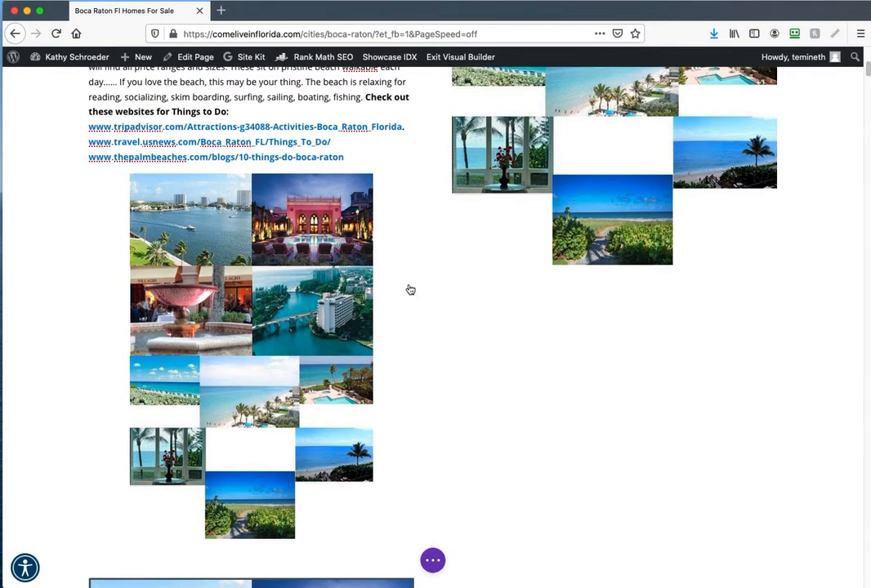
{"action": "scroll", "coordinate": [399, 273], "scroll_direction": "up", "scroll_amount": 3}
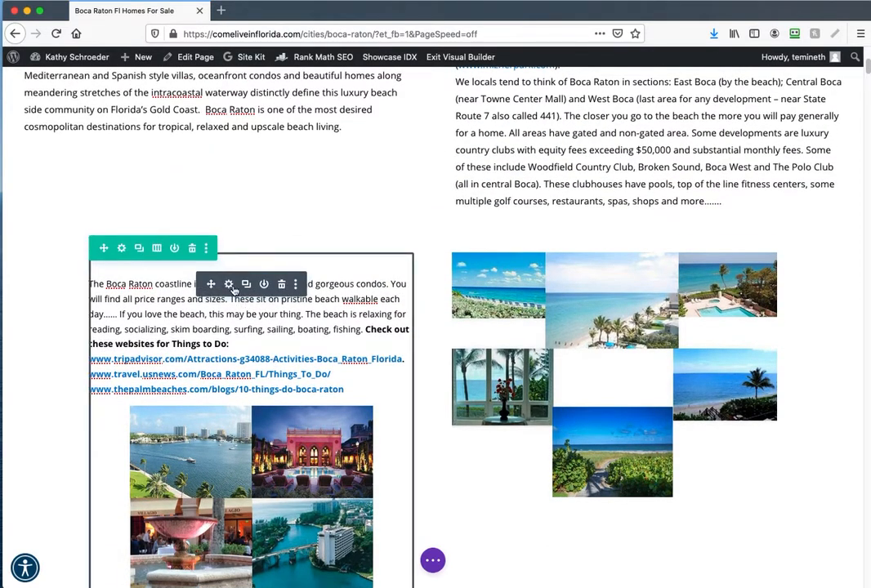
{"action": "left_click", "coordinate": [232, 288]}
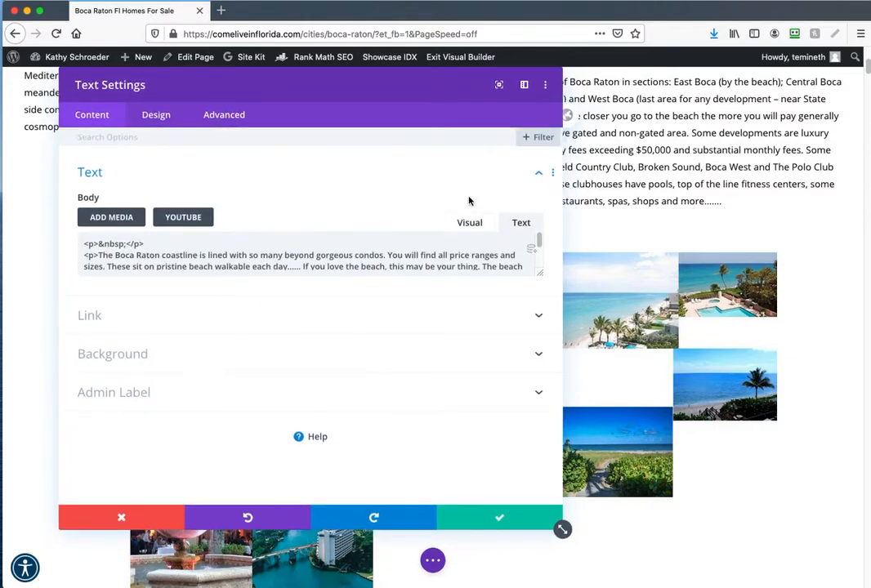
{"action": "left_click", "coordinate": [471, 223]}
{"action": "left_click_drag", "start_coordinate": [85, 317], "coordinate": [467, 408]}
{"action": "key", "text": "super+c"}
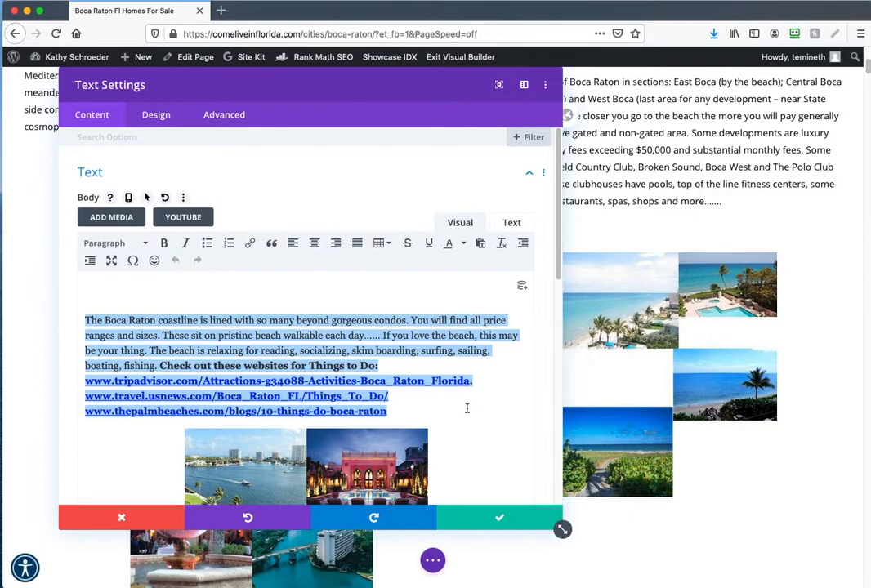
- Remove the copied text from the first-column text module, save it, and delete the module with its duplicate collages
{"action": "key", "text": "BackSpace"}
{"action": "left_click", "coordinate": [370, 382]}
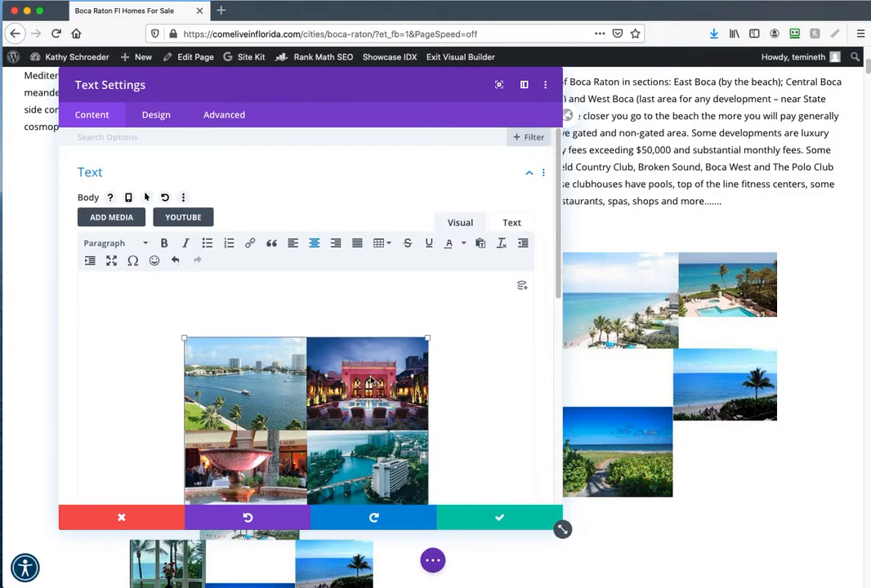
{"action": "left_click", "coordinate": [499, 517]}
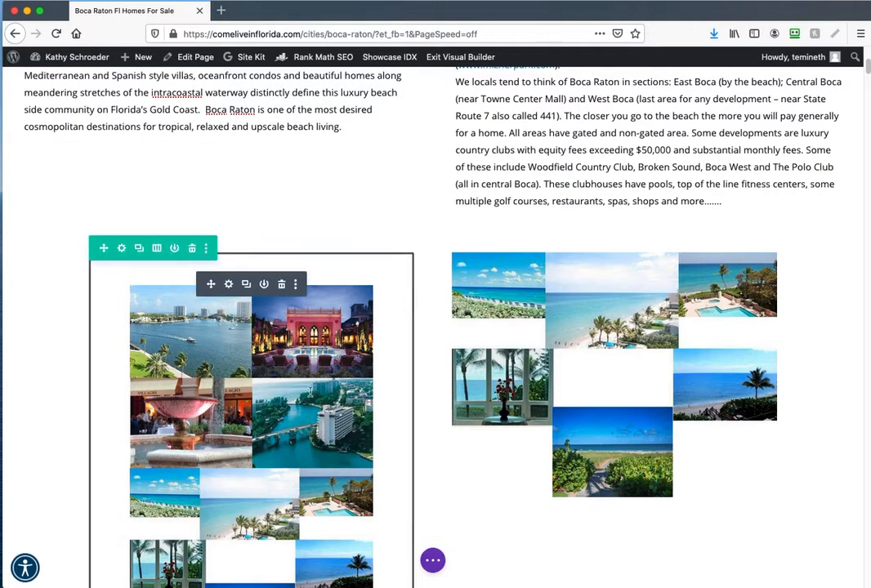
{"action": "left_click", "coordinate": [283, 284]}
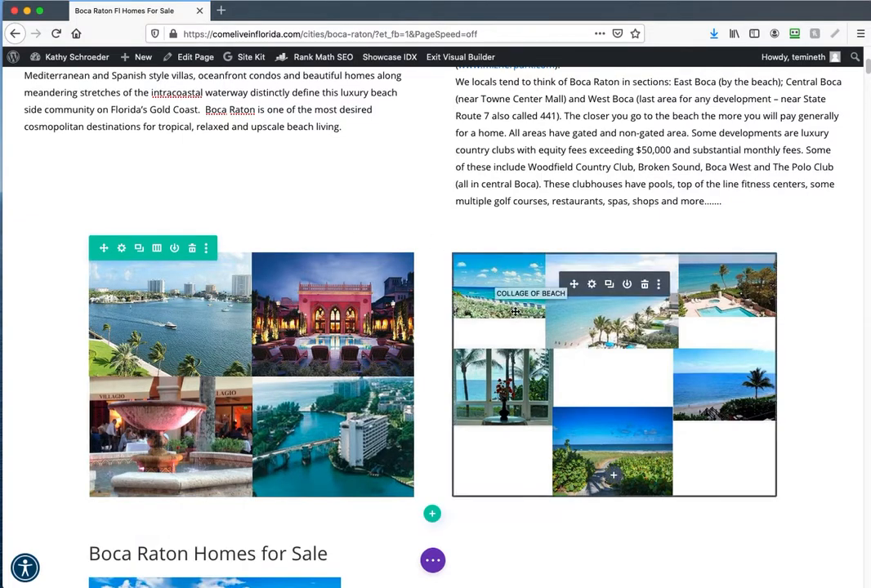
- Add a one-column row containing a Text module directly below the collage row
{"action": "scroll", "coordinate": [420, 382], "scroll_direction": "down", "scroll_amount": 3}
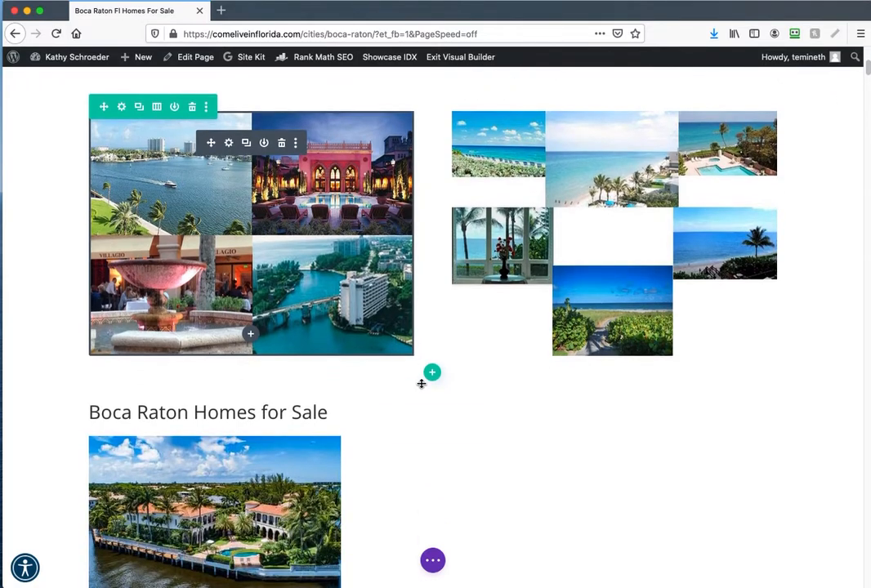
{"action": "scroll", "coordinate": [421, 384], "scroll_direction": "up", "scroll_amount": 2}
{"action": "scroll", "coordinate": [421, 384], "scroll_direction": "down", "scroll_amount": 1}
{"action": "left_click", "coordinate": [434, 405]}
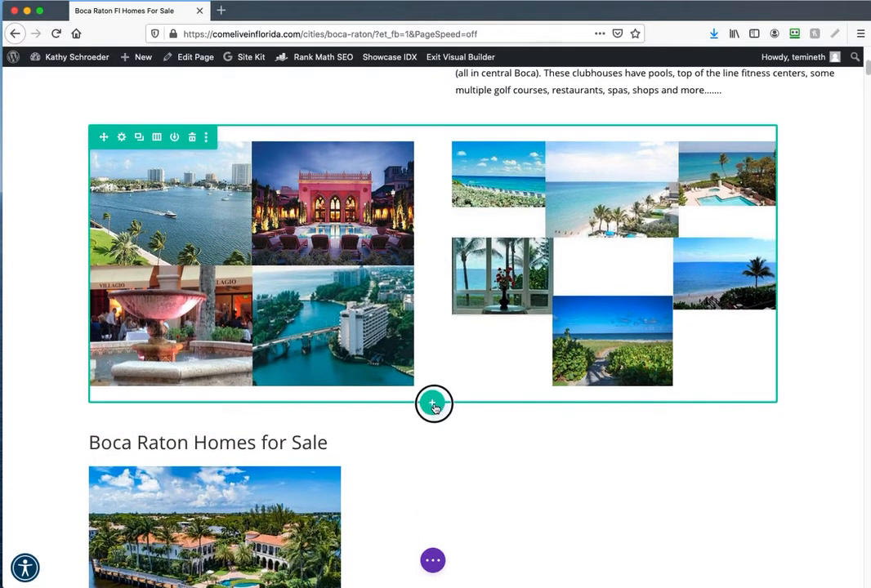
{"action": "left_click", "coordinate": [375, 173]}
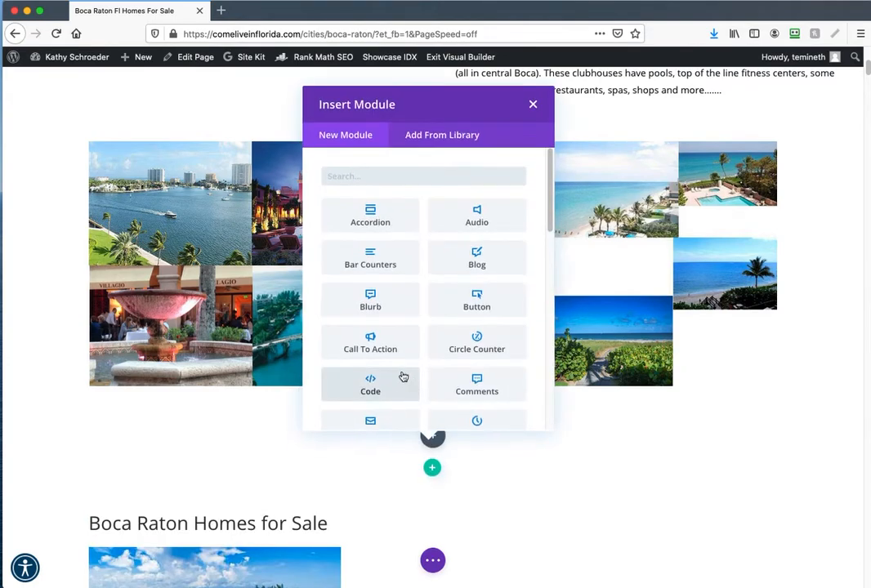
{"action": "scroll", "coordinate": [411, 356], "scroll_direction": "down", "scroll_amount": 5}
{"action": "scroll", "coordinate": [411, 356], "scroll_direction": "down", "scroll_amount": 6}
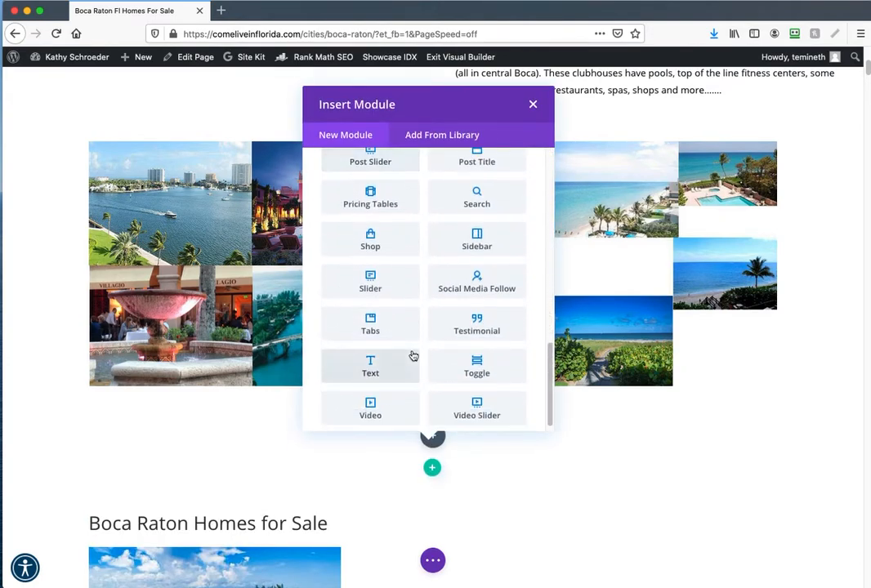
{"action": "left_click", "coordinate": [390, 363]}
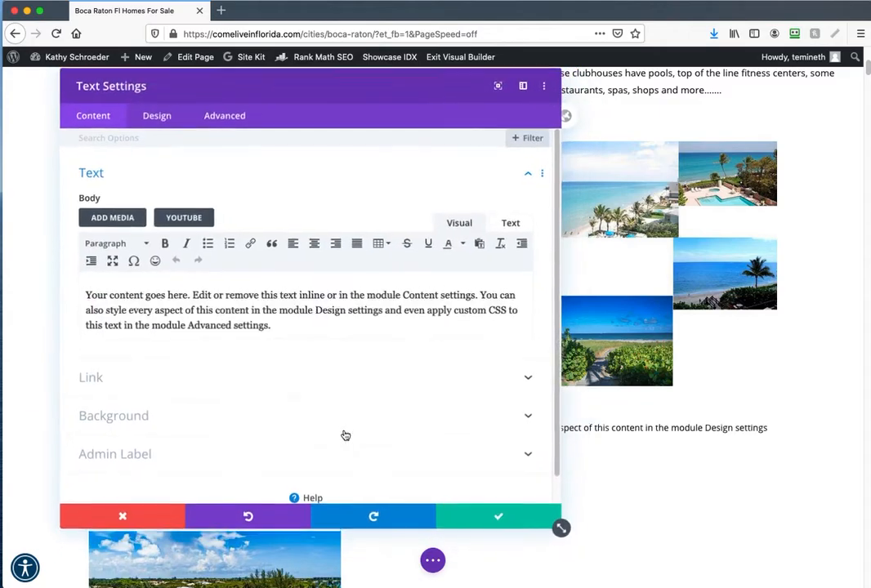
- Replace the placeholder text with the copied coastline paragraph and website links, save the module, and move its row above the collages
{"action": "key", "text": "super+a"}
{"action": "key", "text": "super+v"}
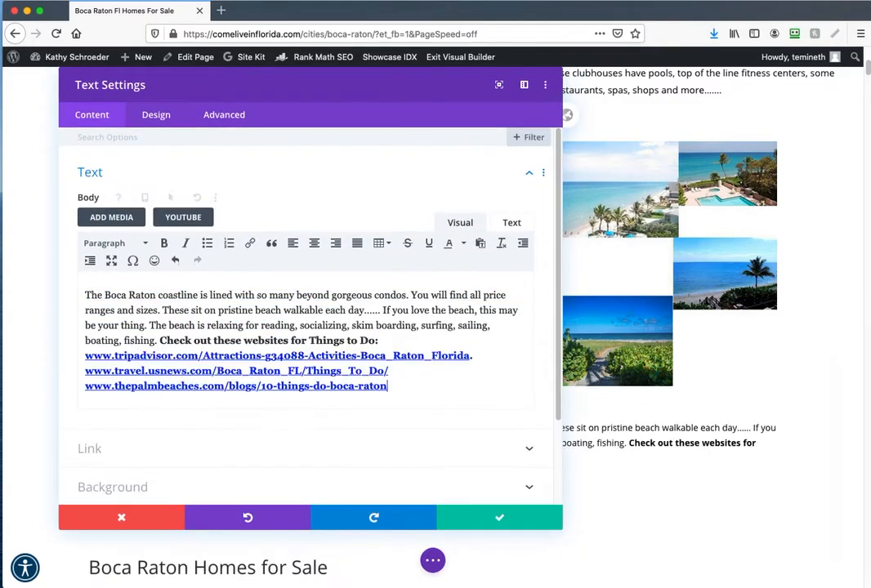
{"action": "left_click", "coordinate": [504, 528]}
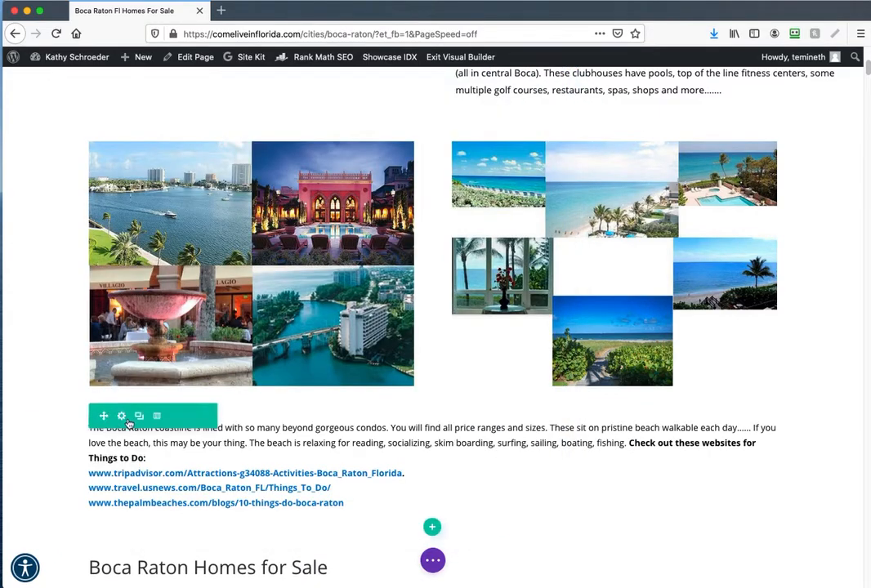
{"action": "left_click_drag", "start_coordinate": [101, 416], "coordinate": [132, 147]}
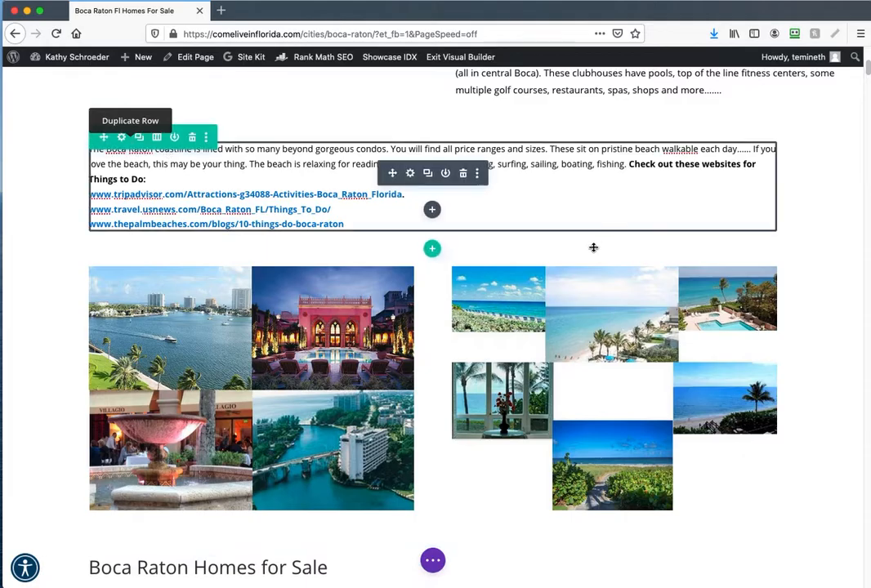
- Set the coastline text row's width to 100% and its max width to 95%, and save the row settings
{"action": "scroll", "coordinate": [397, 233], "scroll_direction": "up", "scroll_amount": 6}
{"action": "scroll", "coordinate": [376, 227], "scroll_direction": "up", "scroll_amount": 10}
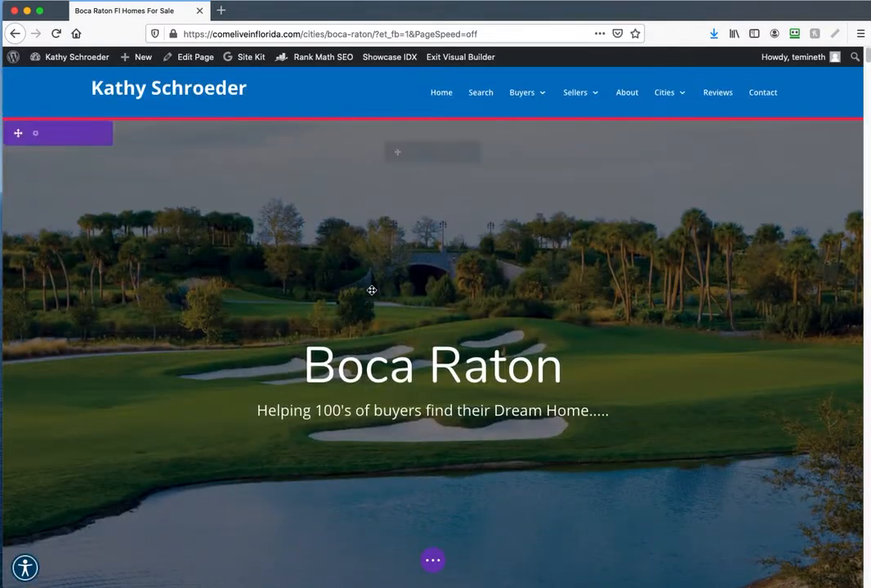
{"action": "scroll", "coordinate": [378, 452], "scroll_direction": "down", "scroll_amount": 6}
{"action": "scroll", "coordinate": [407, 367], "scroll_direction": "up", "scroll_amount": 3}
{"action": "scroll", "coordinate": [407, 367], "scroll_direction": "down", "scroll_amount": 3}
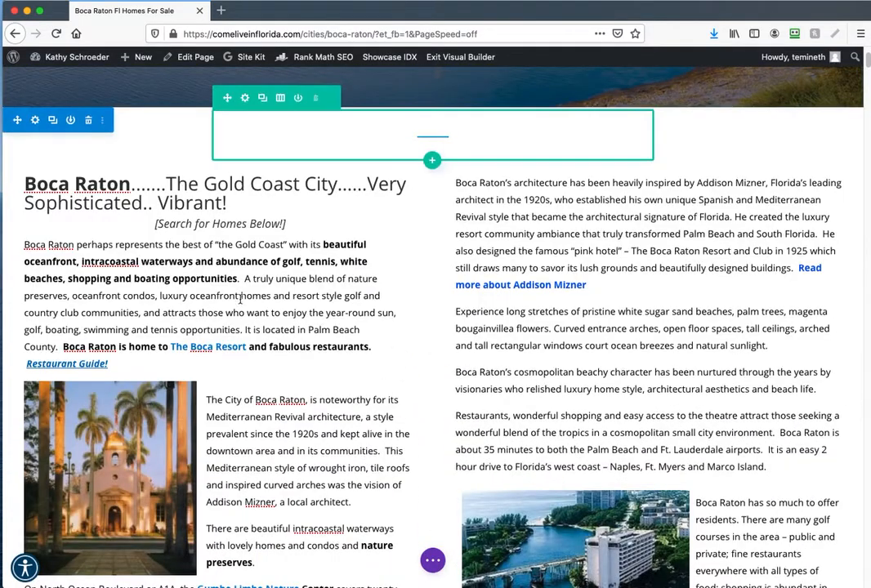
{"action": "scroll", "coordinate": [408, 384], "scroll_direction": "down", "scroll_amount": 4}
{"action": "scroll", "coordinate": [408, 394], "scroll_direction": "down", "scroll_amount": 5}
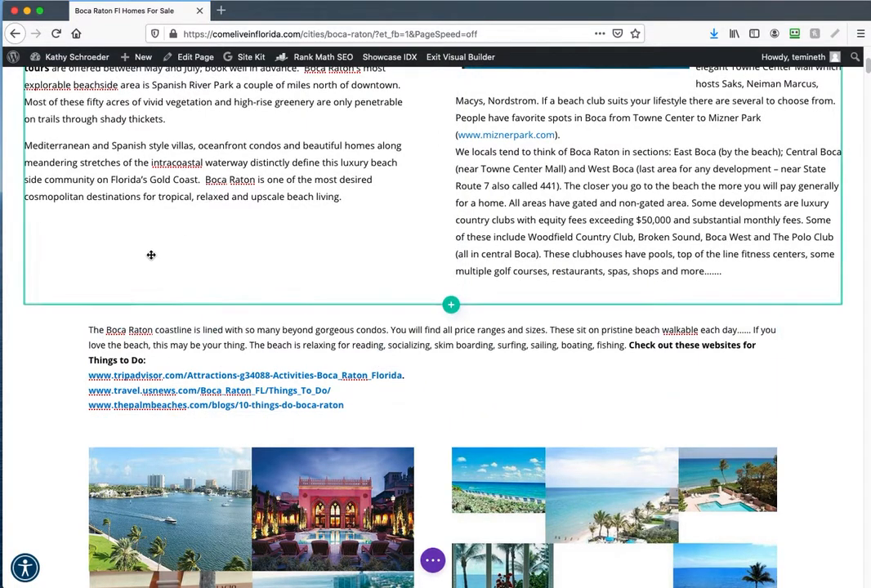
{"action": "left_click", "coordinate": [119, 316]}
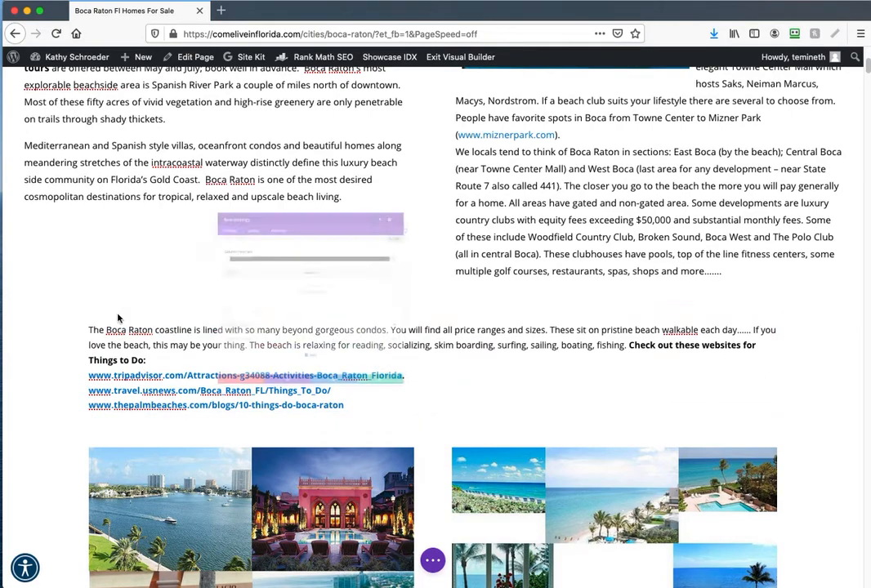
{"action": "left_click", "coordinate": [156, 116]}
{"action": "left_click", "coordinate": [129, 173]}
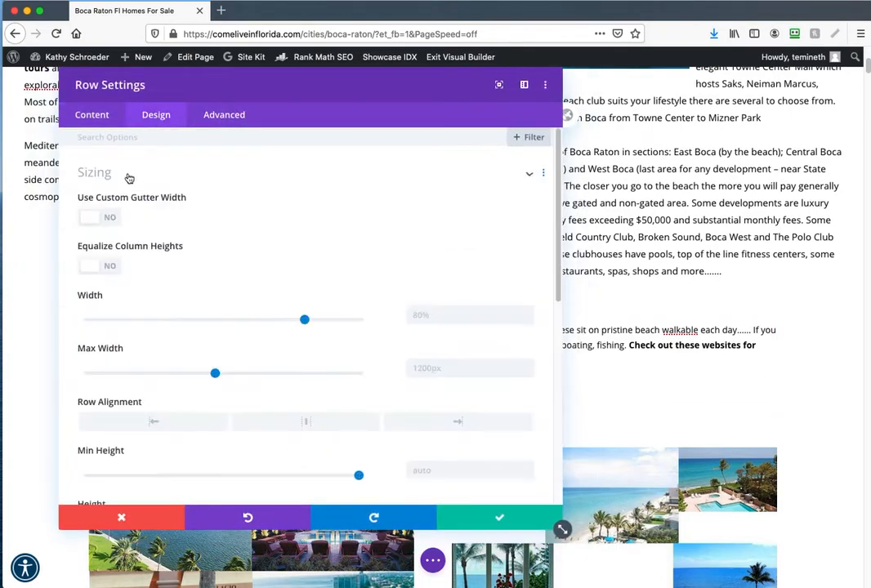
{"action": "type", "text": "100"}
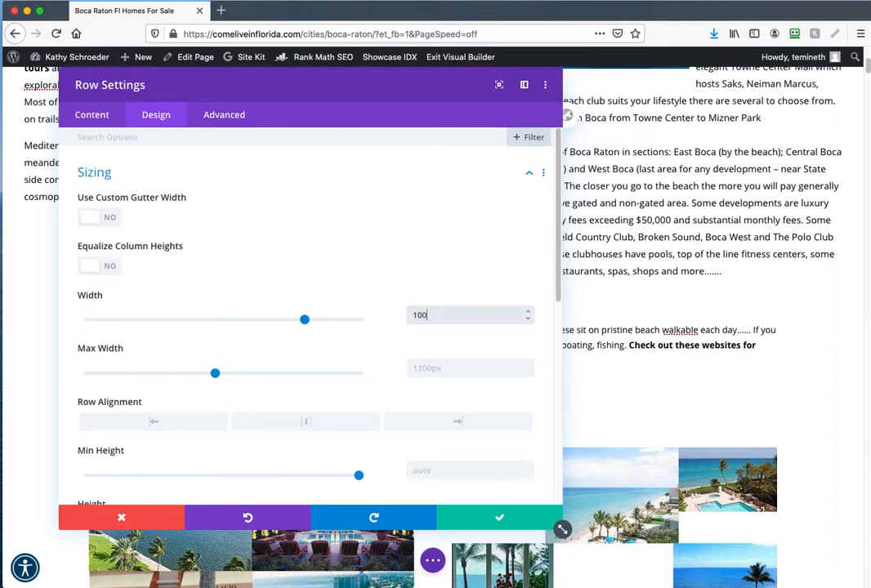
{"action": "left_click", "coordinate": [436, 368]}
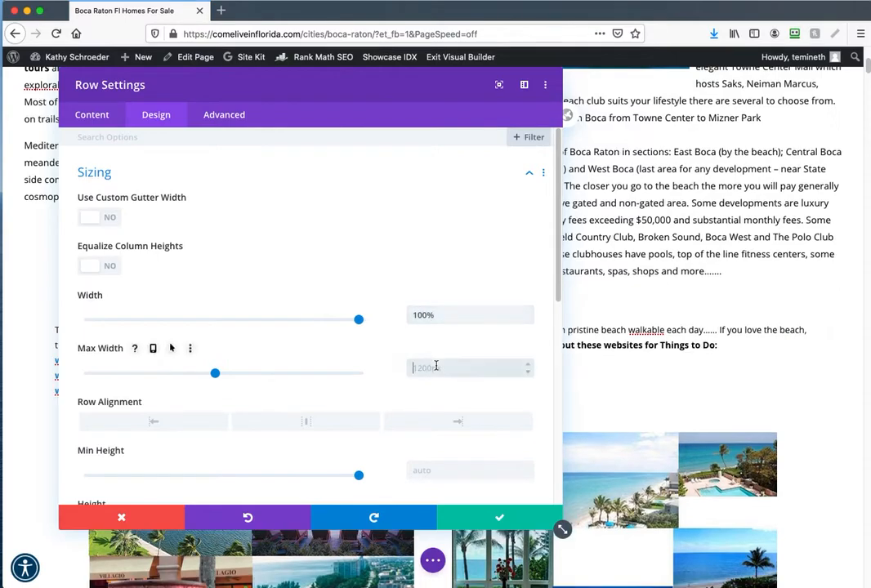
{"action": "type", "text": "95"}
{"action": "left_click", "coordinate": [499, 517]}
- Remove the comment markers around the showcaseidx_hotsheet shortcode in the listings module's HTML source and save the module
{"action": "scroll", "coordinate": [228, 374], "scroll_direction": "down", "scroll_amount": 3}
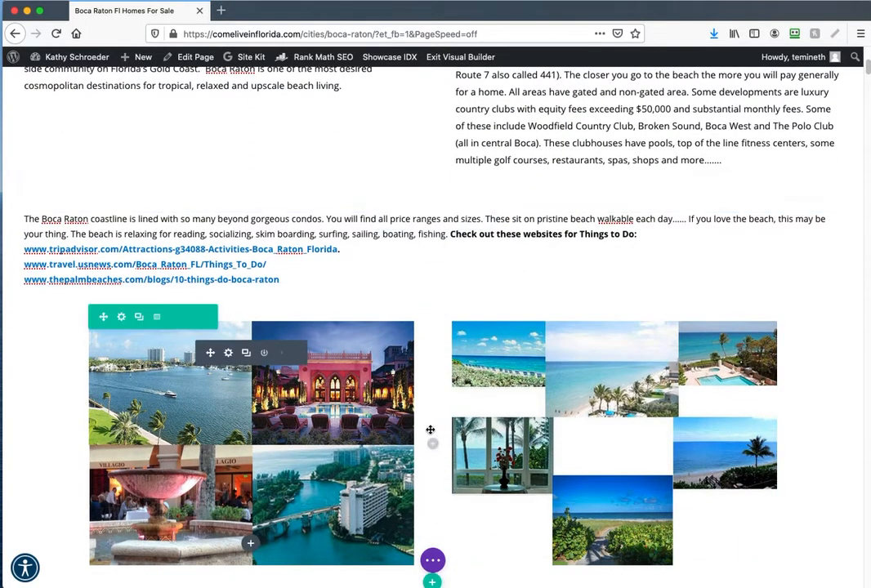
{"action": "scroll", "coordinate": [413, 427], "scroll_direction": "down", "scroll_amount": 12}
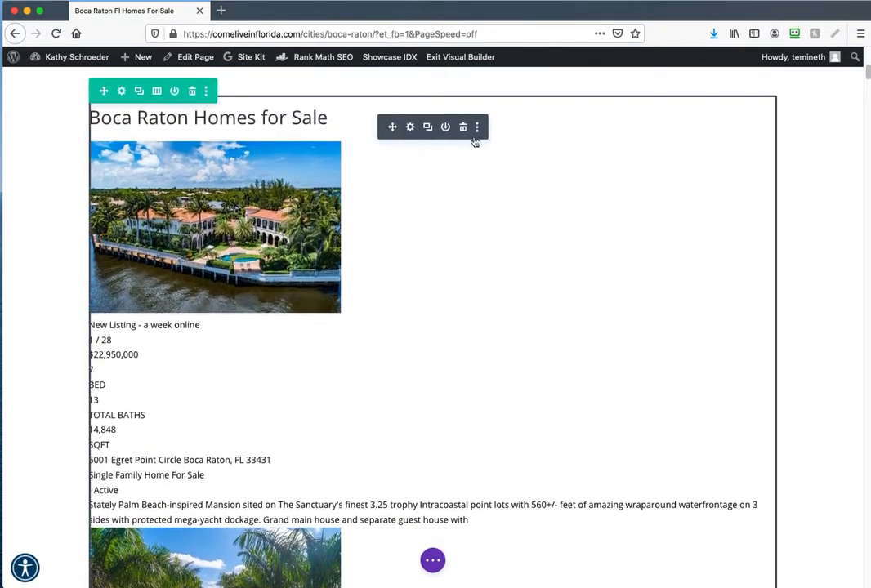
{"action": "left_click", "coordinate": [415, 127]}
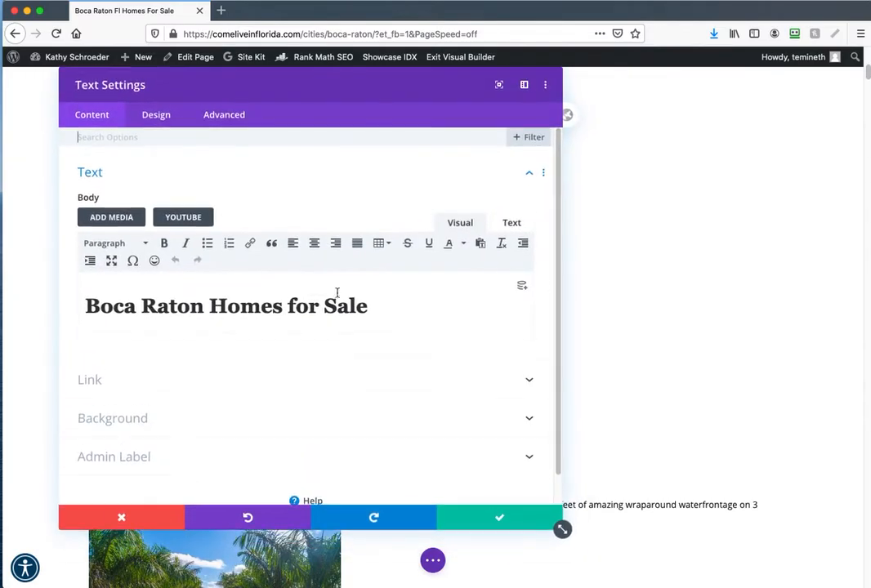
{"action": "left_click", "coordinate": [515, 224]}
{"action": "left_click", "coordinate": [92, 255]}
{"action": "left_click_drag", "start_coordinate": [93, 255], "coordinate": [55, 255]}
{"action": "key", "text": "BackSpace"}
{"action": "left_click", "coordinate": [337, 256]}
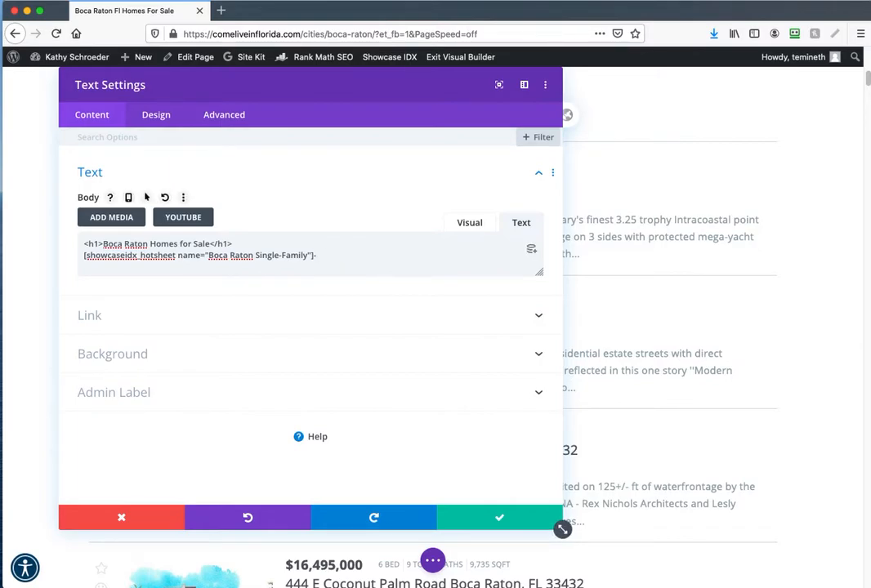
{"action": "left_click", "coordinate": [500, 518]}
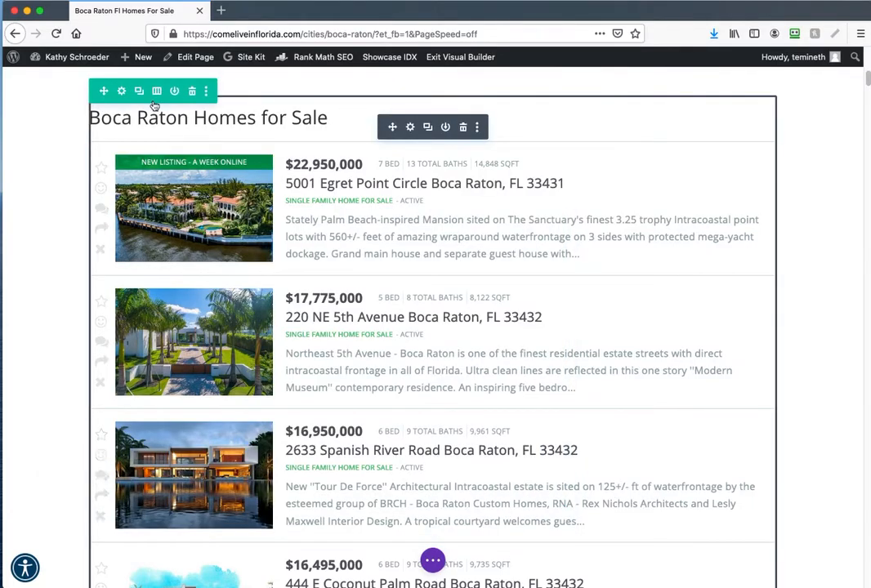
- Set the Boca Raton Homes for Sale row's width to 100% and its max width to 95%, and save the row settings
{"action": "left_click", "coordinate": [118, 91]}
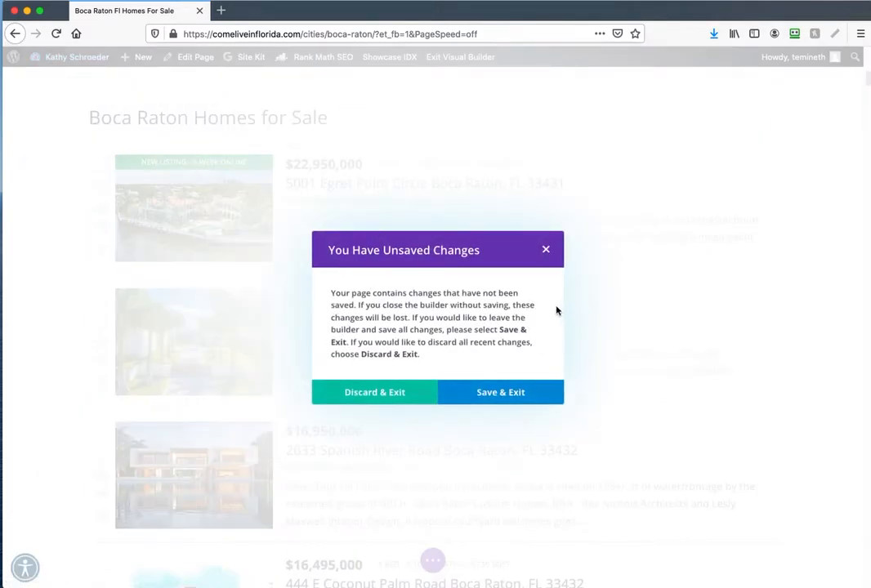
{"action": "left_click", "coordinate": [547, 251]}
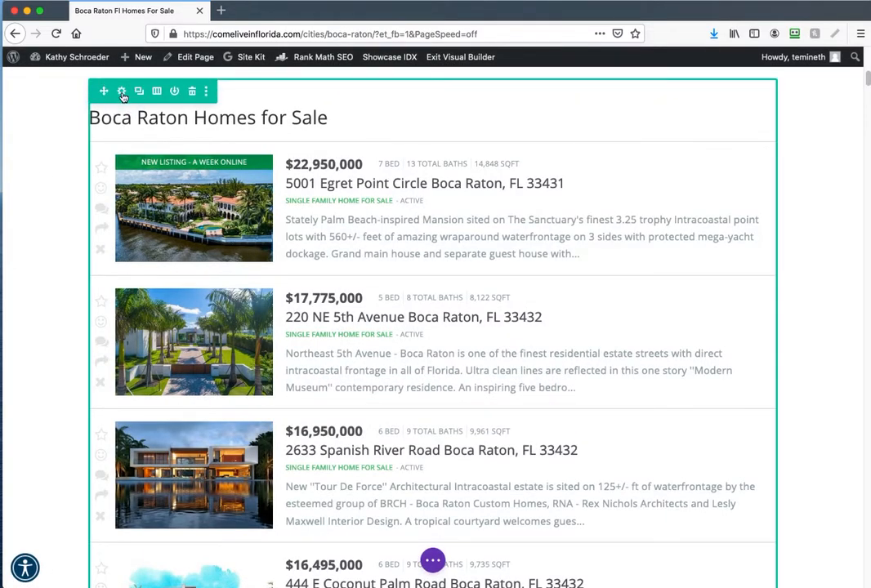
{"action": "left_click", "coordinate": [122, 90]}
{"action": "left_click", "coordinate": [155, 115]}
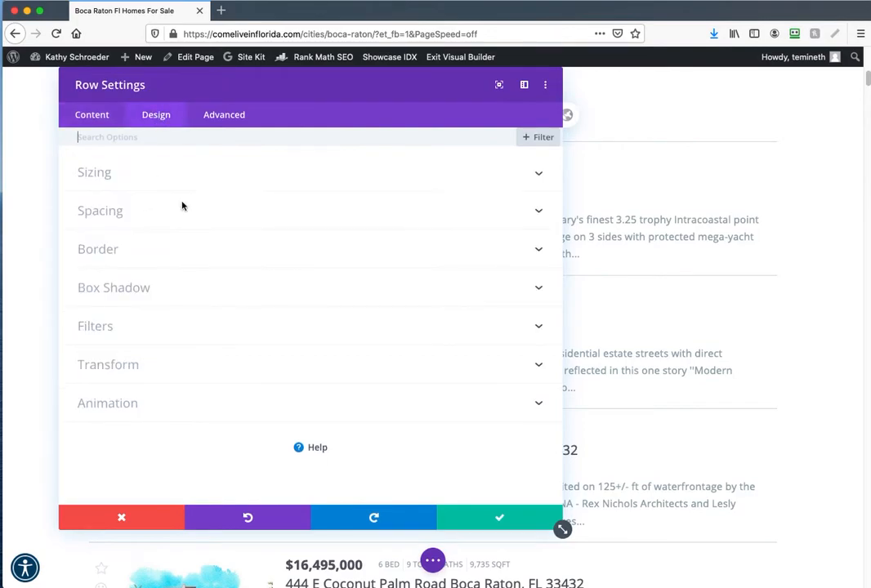
{"action": "left_click", "coordinate": [142, 179]}
{"action": "left_click", "coordinate": [467, 320]}
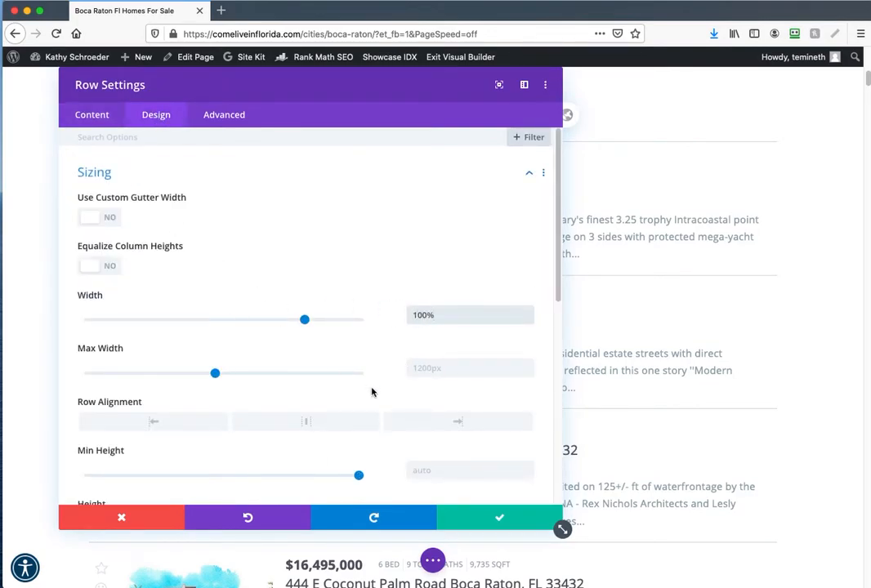
{"action": "left_click", "coordinate": [426, 367]}
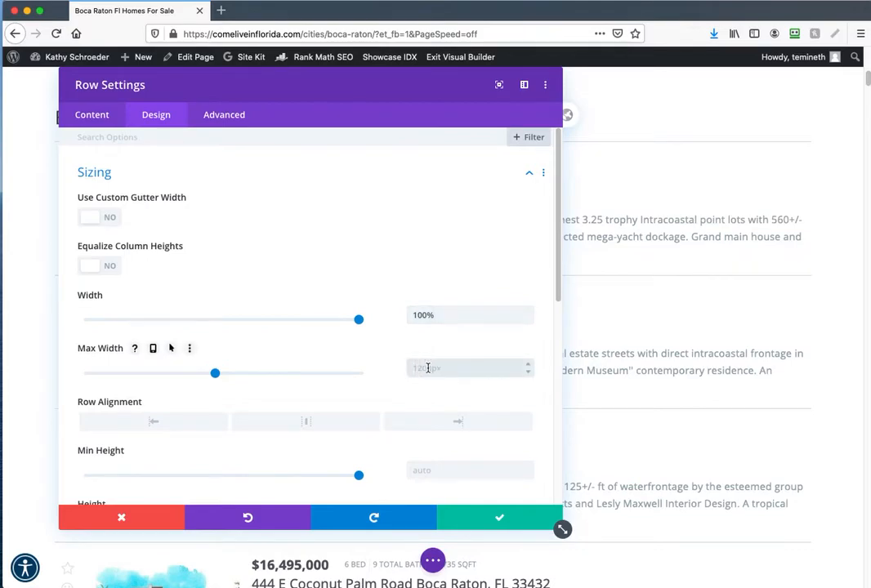
{"action": "type", "text": "95px%"}
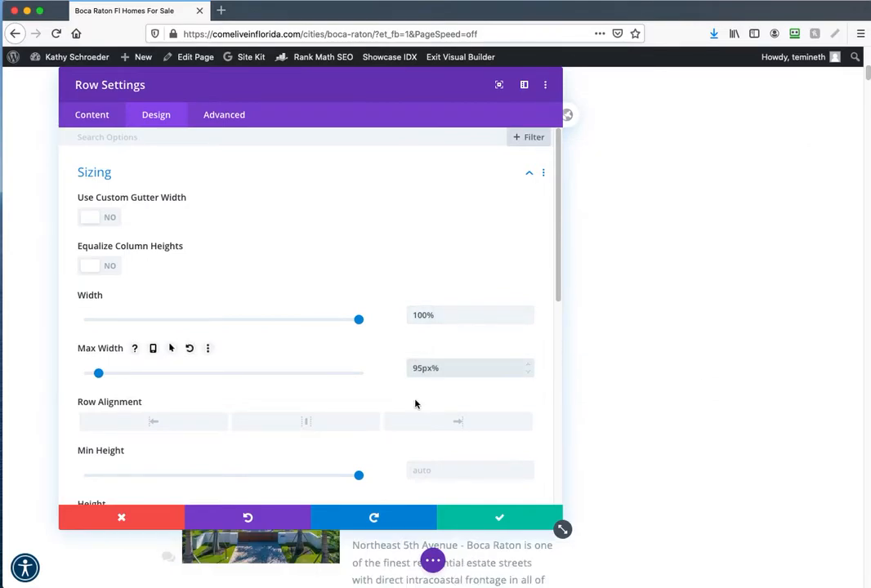
{"action": "left_click", "coordinate": [484, 516]}
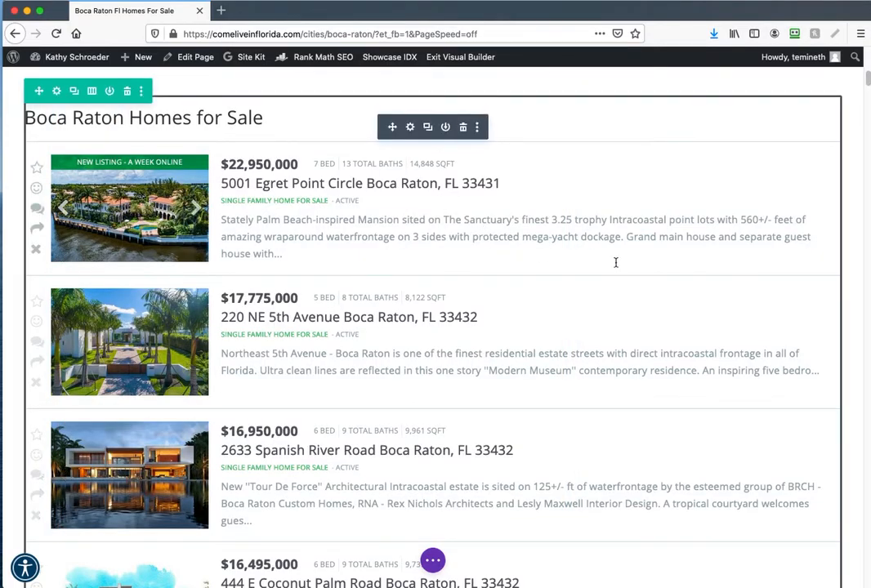
- Check the coastline text and collages in the phone preview, and switch the builder back to desktop view
{"action": "left_click_drag", "start_coordinate": [863, 288], "coordinate": [863, 331]}
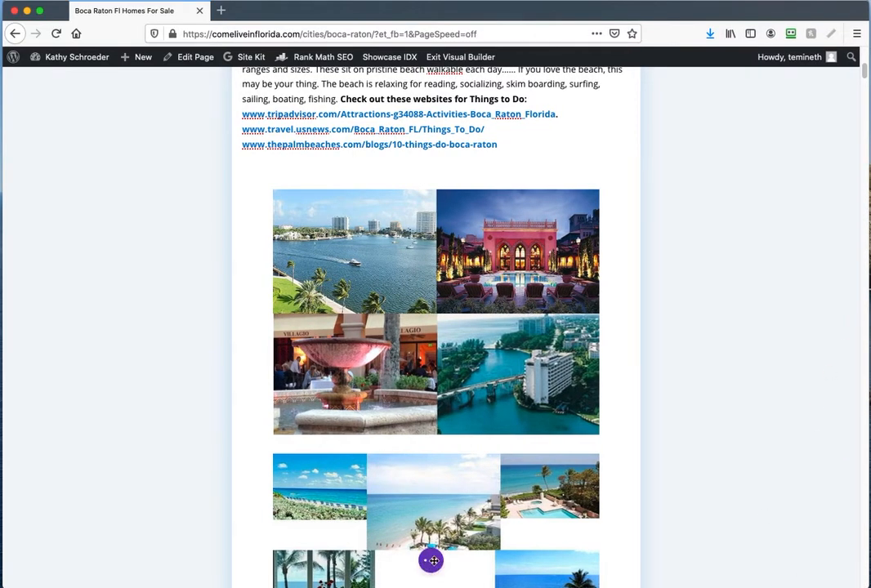
{"action": "left_click", "coordinate": [430, 562]}
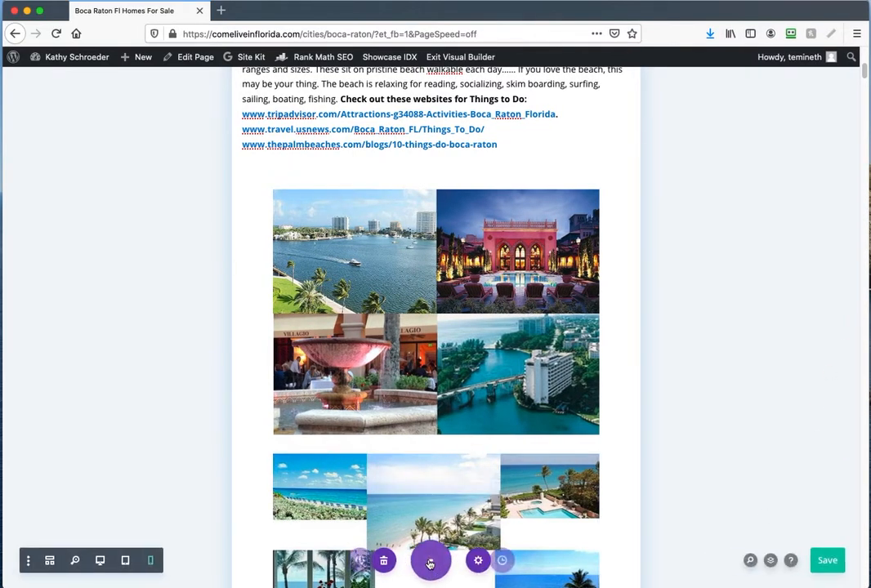
{"action": "left_click", "coordinate": [103, 561]}
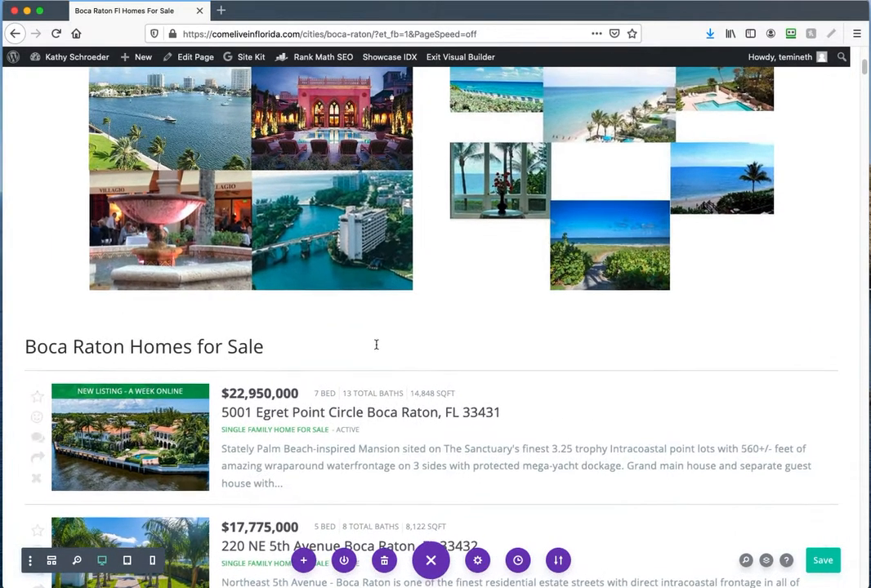
- Review the full-width listings down to the old coastline text and collages below the See All Results button
{"action": "scroll", "coordinate": [376, 344], "scroll_direction": "down", "scroll_amount": 15}
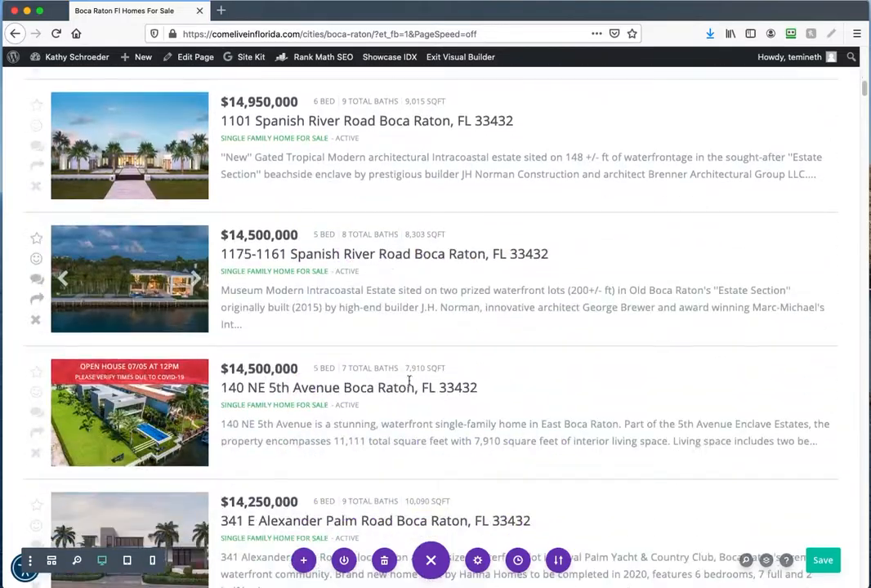
{"action": "scroll", "coordinate": [417, 381], "scroll_direction": "down", "scroll_amount": 20}
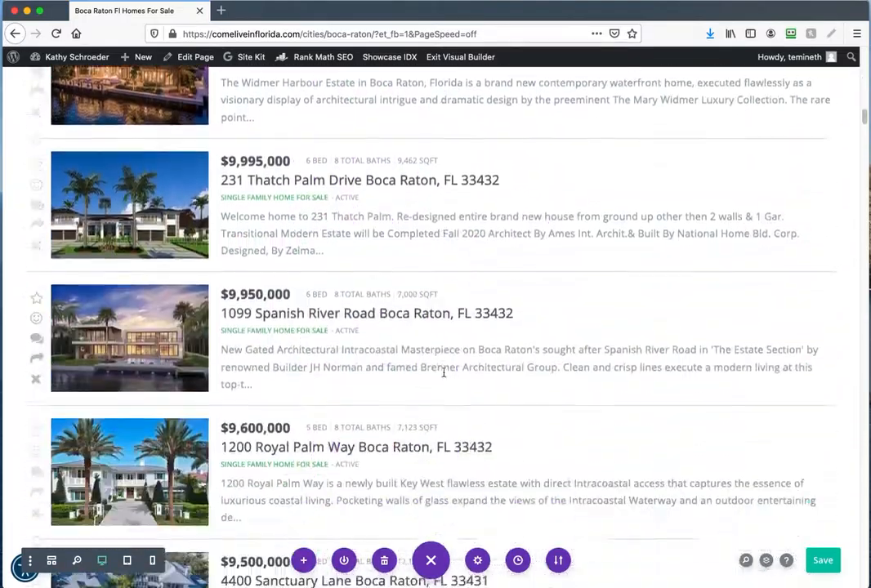
{"action": "scroll", "coordinate": [453, 373], "scroll_direction": "down", "scroll_amount": 20}
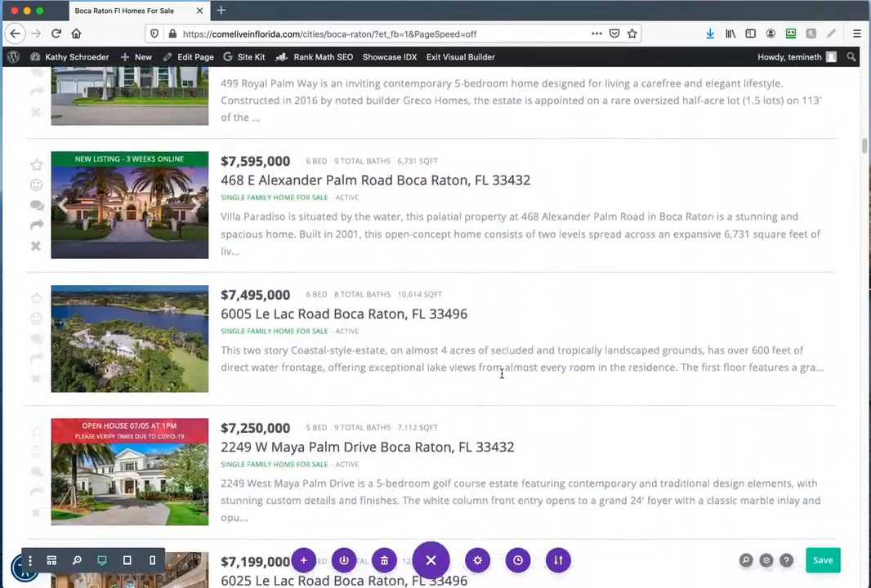
{"action": "scroll", "coordinate": [498, 371], "scroll_direction": "down", "scroll_amount": 20}
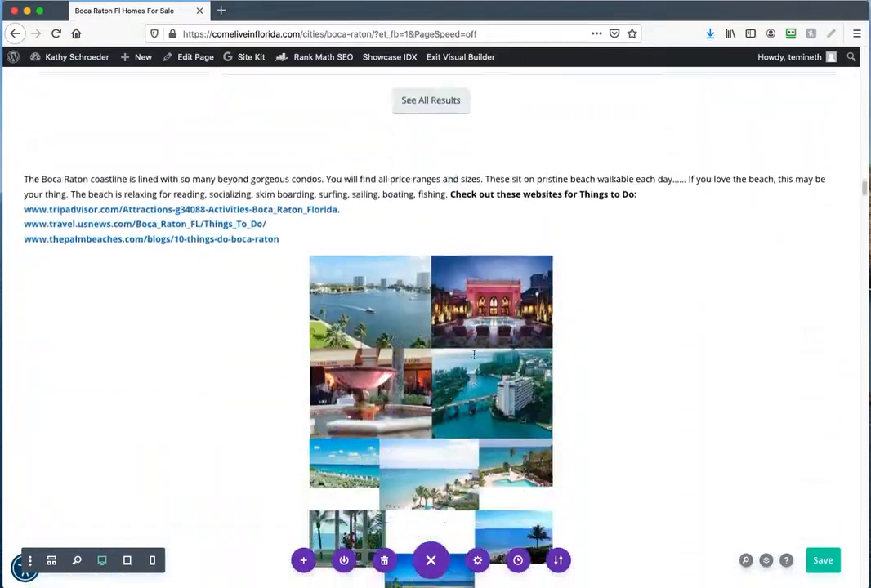
{"action": "scroll", "coordinate": [473, 355], "scroll_direction": "up", "scroll_amount": 10}
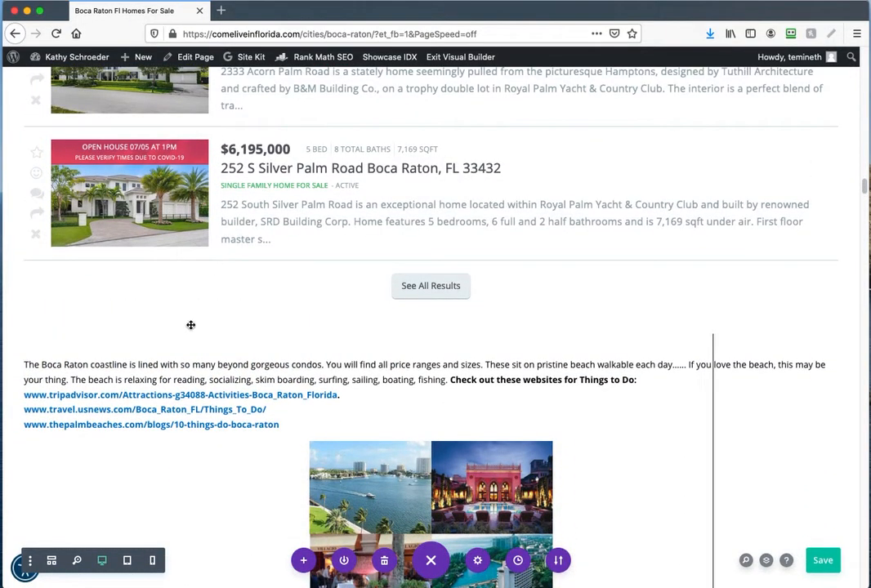
- Delete the old coastline text, duplicate listings, collages and Become a Floridian row below the full-width listings, and reduce the section's bottom padding
{"action": "left_click", "coordinate": [169, 374]}
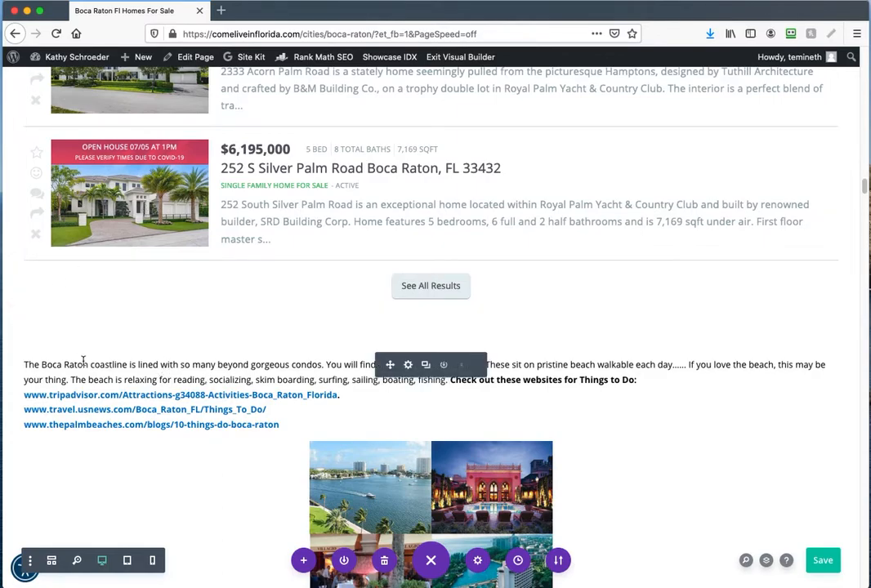
{"action": "left_click", "coordinate": [462, 366]}
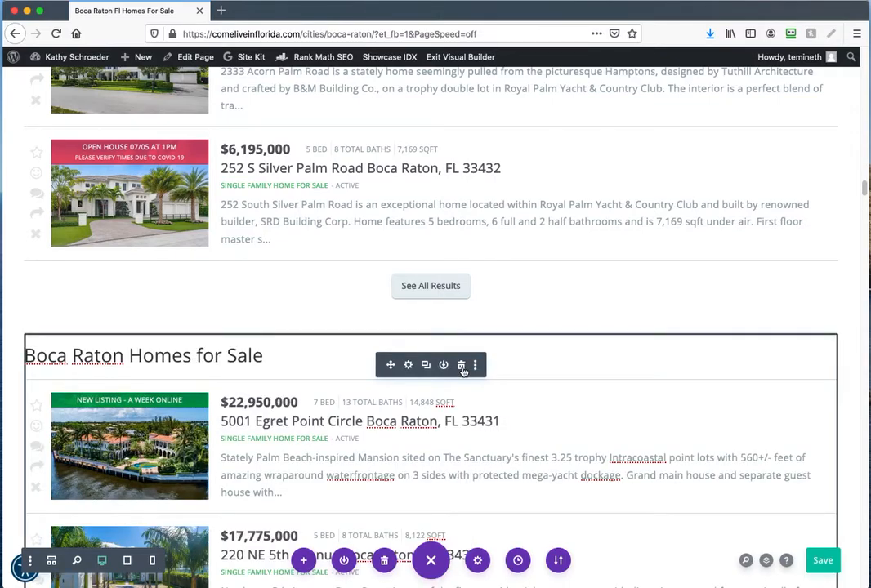
{"action": "left_click", "coordinate": [462, 366]}
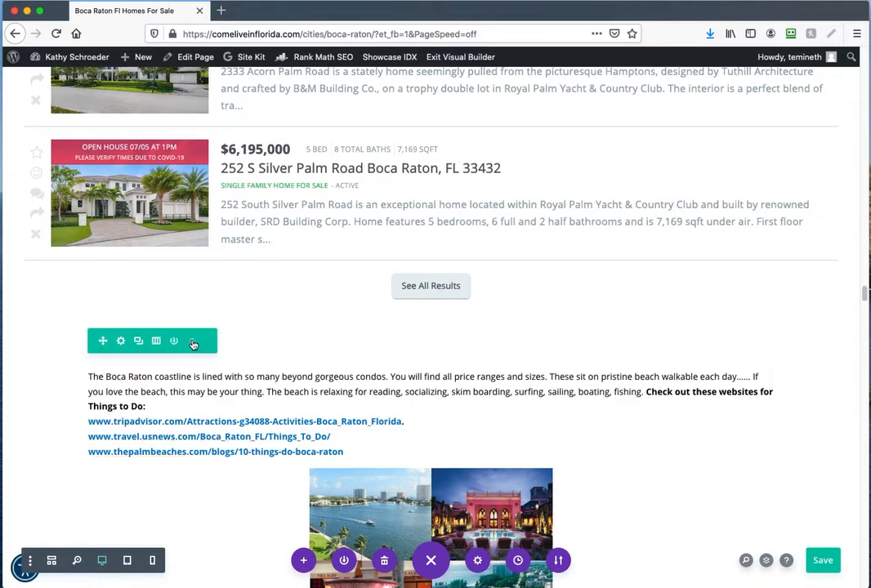
{"action": "left_click", "coordinate": [193, 341]}
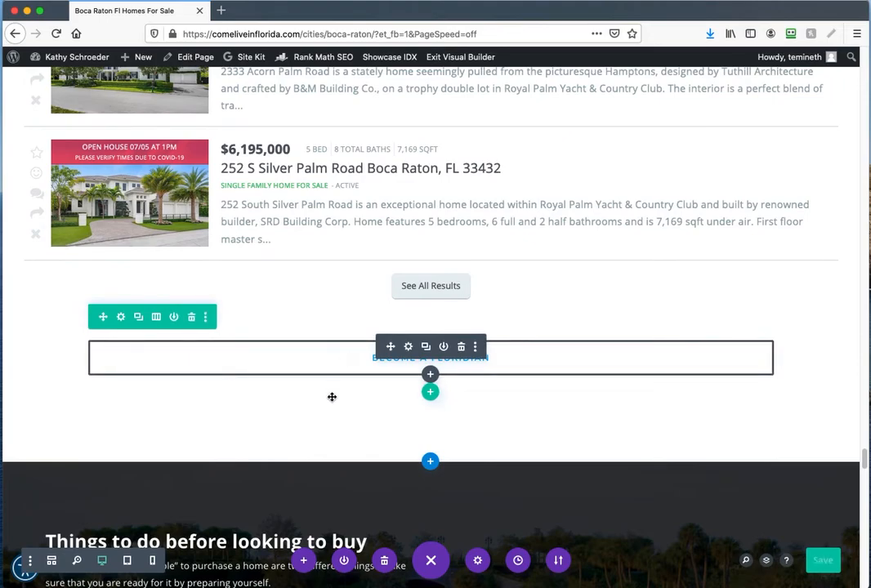
{"action": "left_click", "coordinate": [193, 318]}
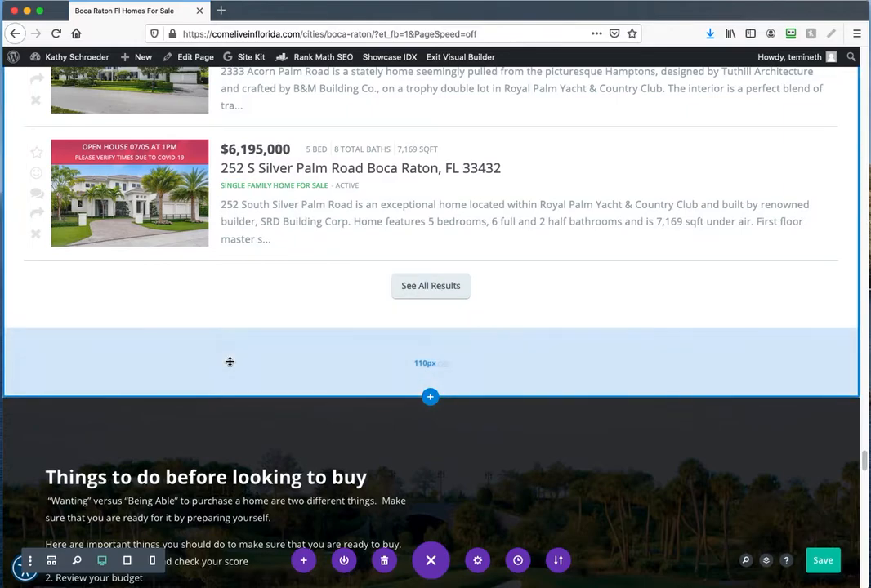
{"action": "left_click_drag", "start_coordinate": [231, 382], "coordinate": [193, 346]}
- Delete the sections from Things to do before looking to buy through My Services to Help Buyers, and save the page
{"action": "scroll", "coordinate": [231, 415], "scroll_direction": "down", "scroll_amount": 5}
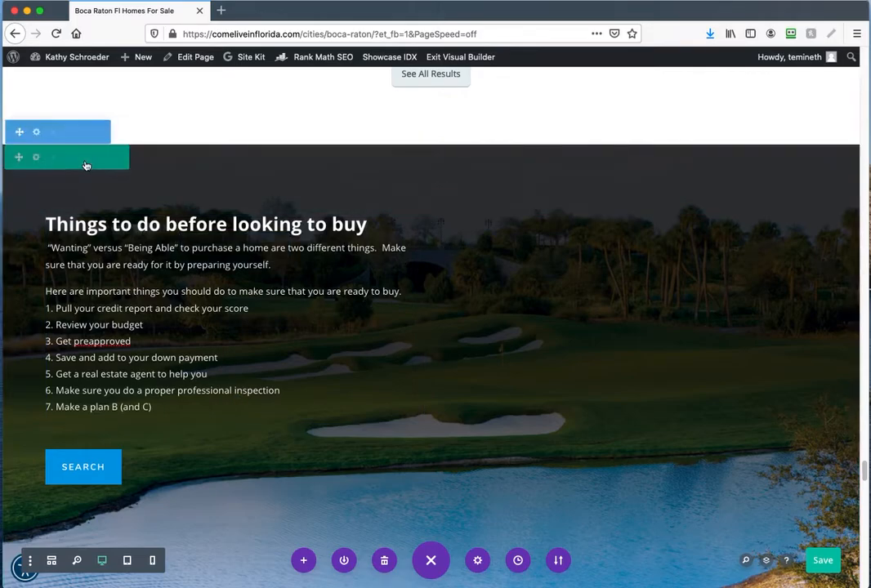
{"action": "left_click", "coordinate": [88, 133]}
{"action": "left_click", "coordinate": [89, 135]}
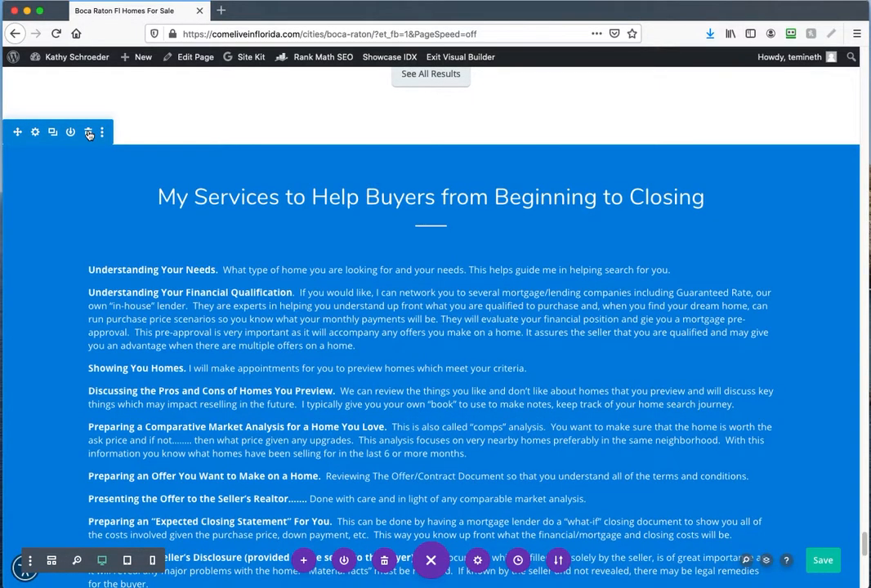
{"action": "left_click", "coordinate": [89, 134]}
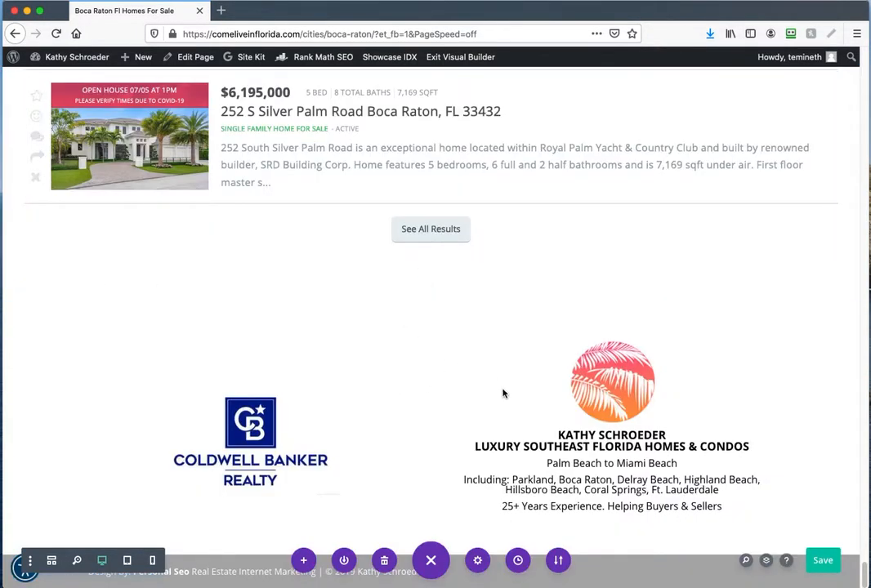
{"action": "left_click", "coordinate": [823, 560]}
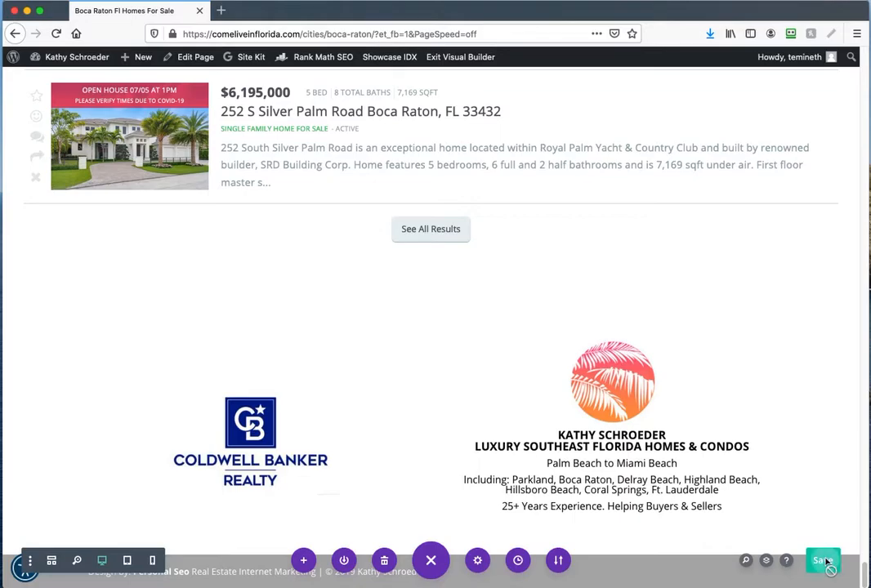
- Examine the coastline text module's HTML source above the collages for text size formatting
{"action": "scroll", "coordinate": [347, 410], "scroll_direction": "up", "scroll_amount": 20}
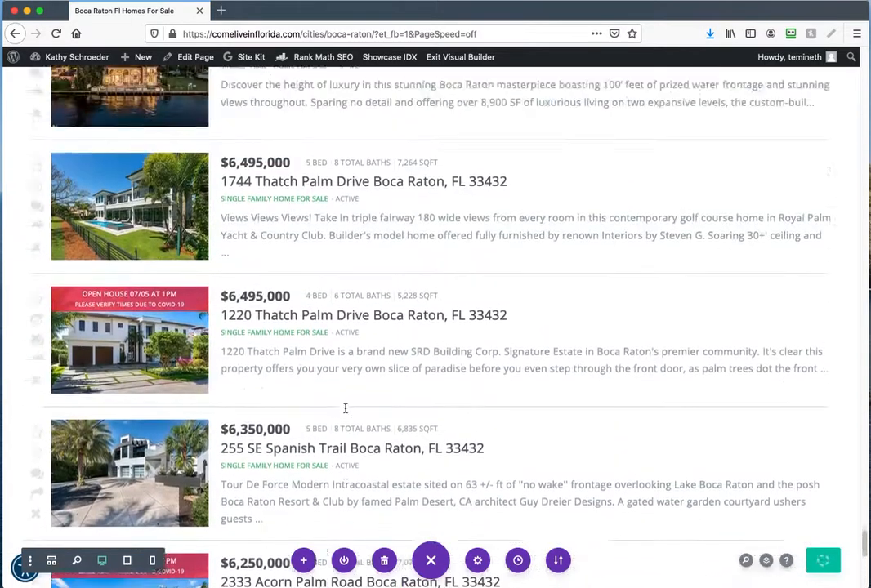
{"action": "scroll", "coordinate": [351, 406], "scroll_direction": "up", "scroll_amount": 20}
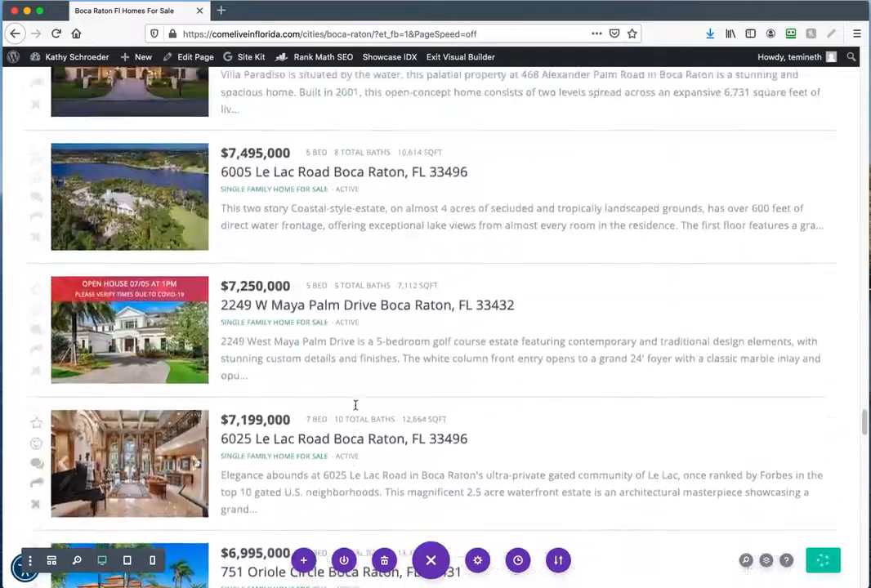
{"action": "scroll", "coordinate": [347, 412], "scroll_direction": "up", "scroll_amount": 20}
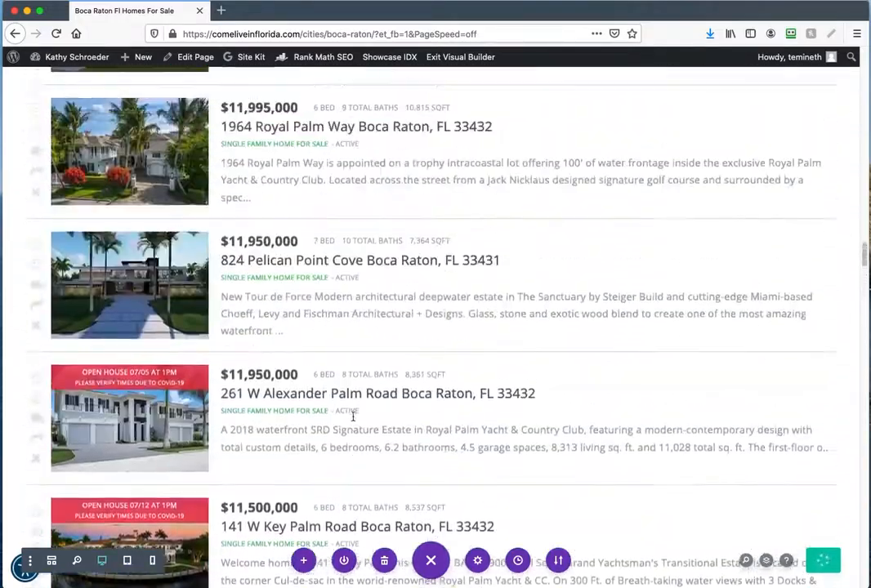
{"action": "scroll", "coordinate": [351, 420], "scroll_direction": "up", "scroll_amount": 20}
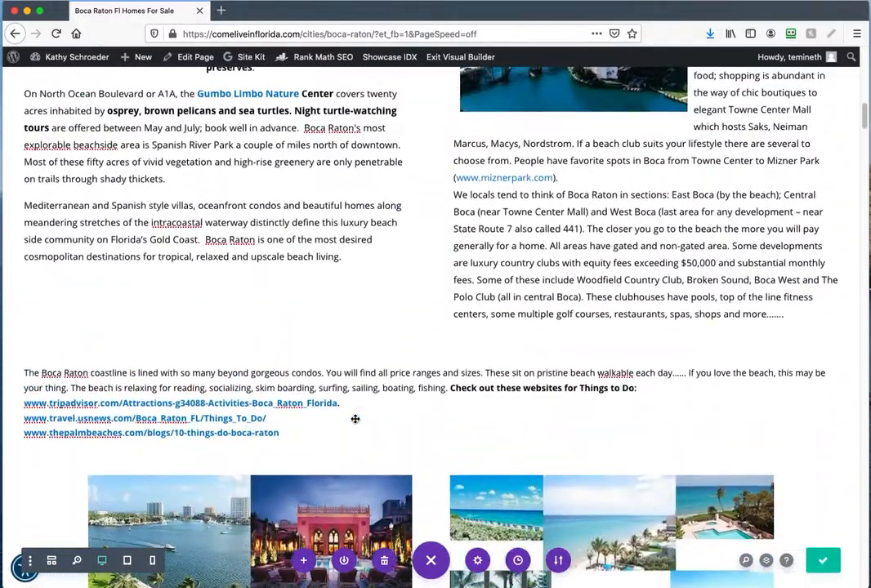
{"action": "scroll", "coordinate": [355, 420], "scroll_direction": "up", "scroll_amount": 2}
{"action": "scroll", "coordinate": [356, 421], "scroll_direction": "down", "scroll_amount": 10}
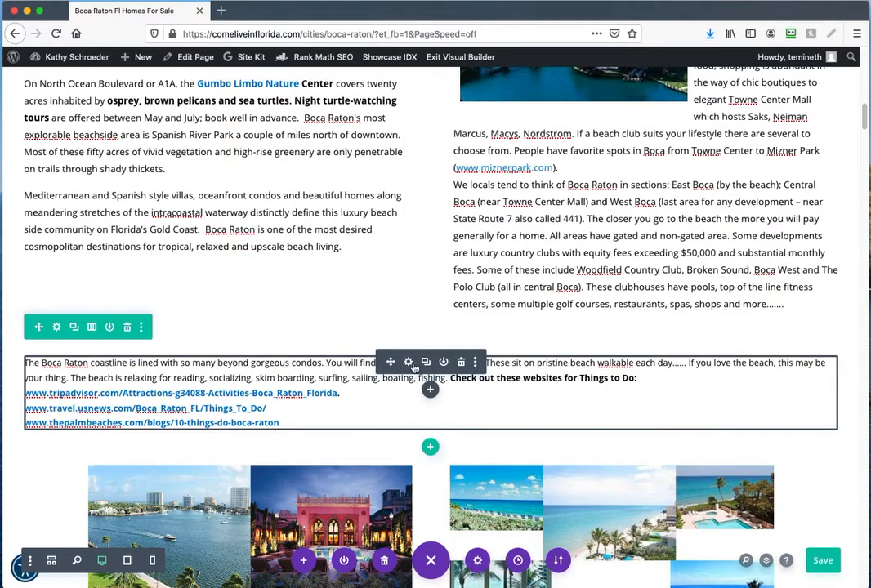
{"action": "left_click", "coordinate": [408, 362]}
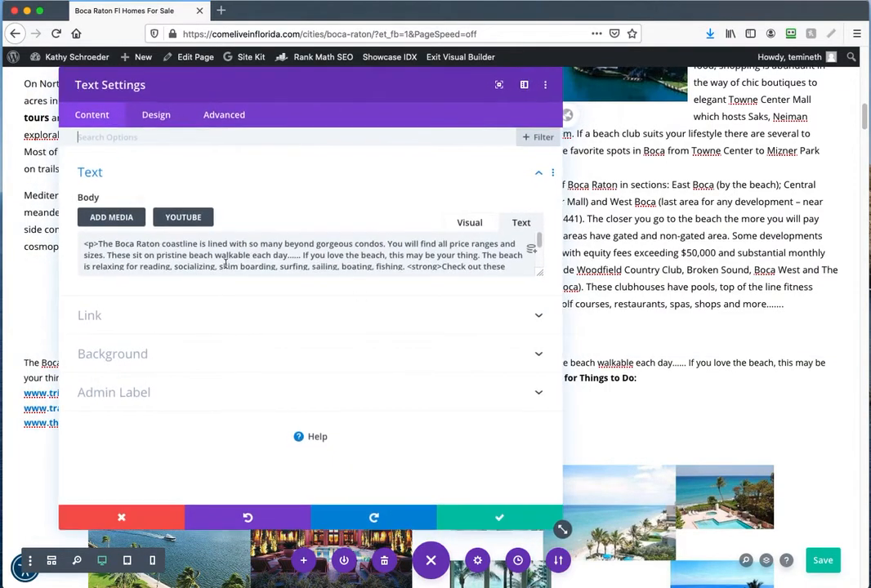
{"action": "scroll", "coordinate": [323, 249], "scroll_direction": "down", "scroll_amount": 5}
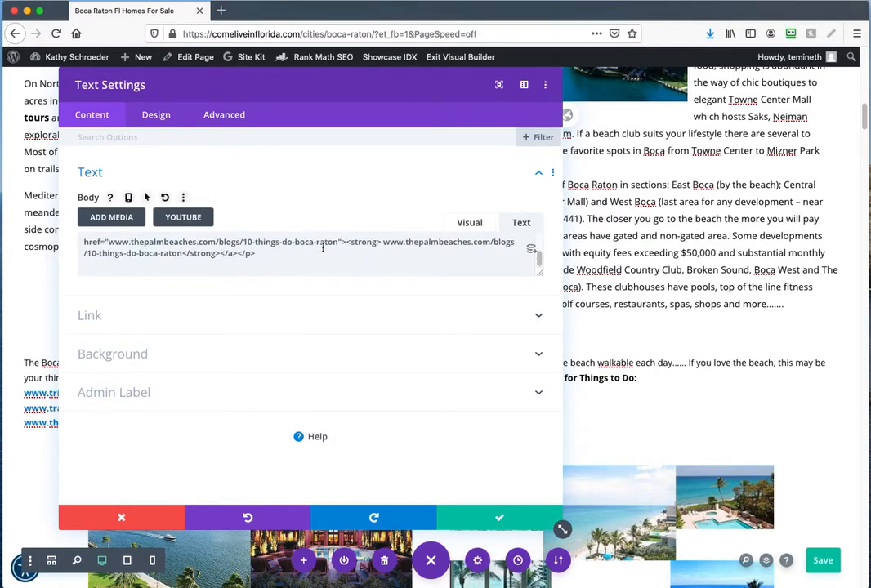
{"action": "left_click", "coordinate": [499, 517]}
- Check the source and the text size setting of the text module about Boca Raton's architecture
{"action": "scroll", "coordinate": [634, 202], "scroll_direction": "up", "scroll_amount": 10}
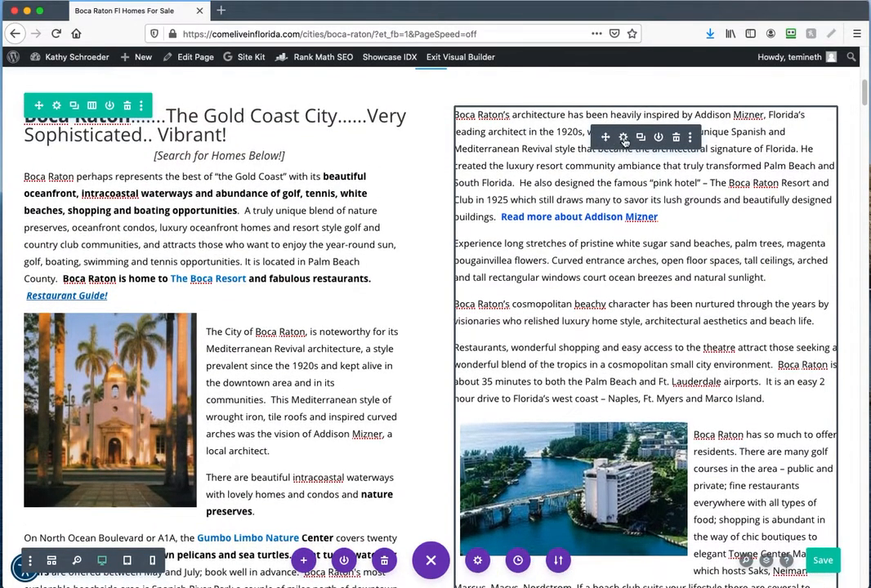
{"action": "left_click", "coordinate": [623, 137]}
{"action": "scroll", "coordinate": [220, 259], "scroll_direction": "down", "scroll_amount": 10}
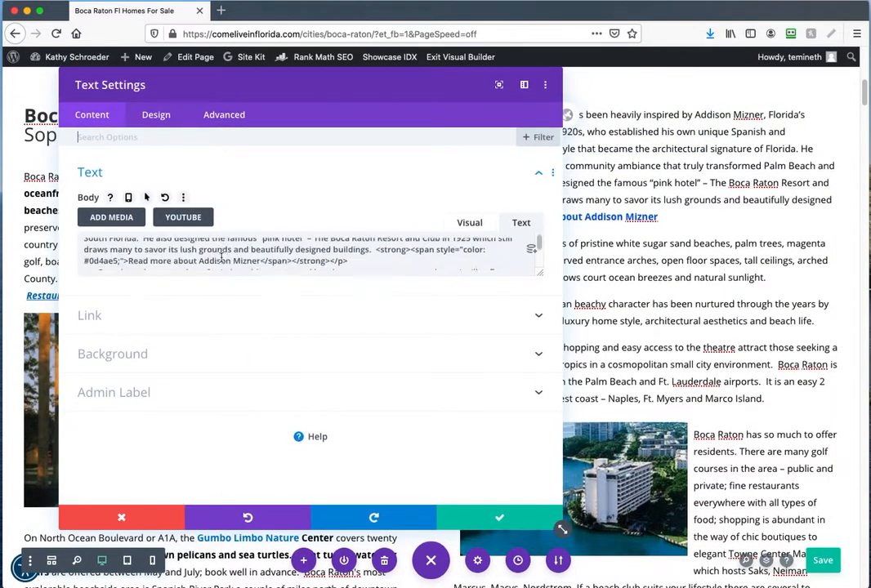
{"action": "scroll", "coordinate": [220, 258], "scroll_direction": "down", "scroll_amount": 3}
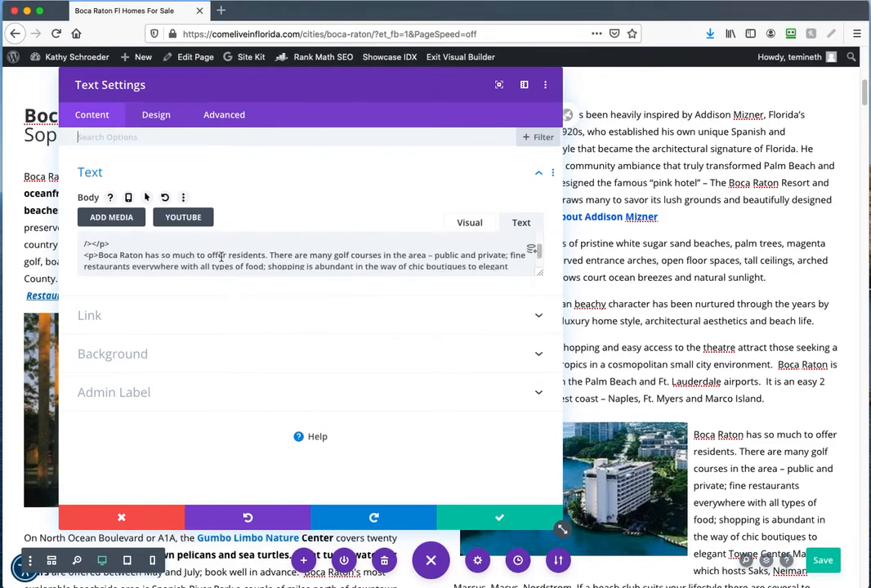
{"action": "left_click", "coordinate": [155, 117]}
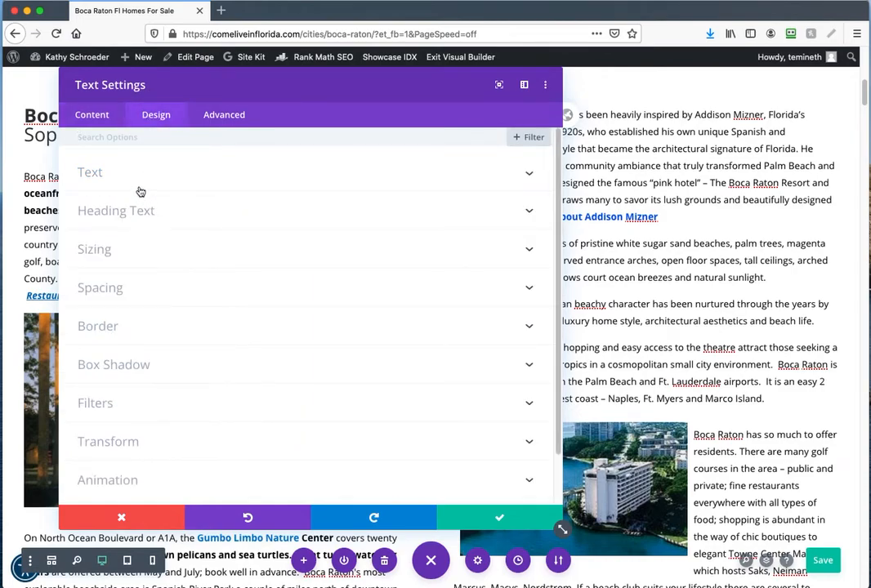
{"action": "left_click", "coordinate": [141, 189]}
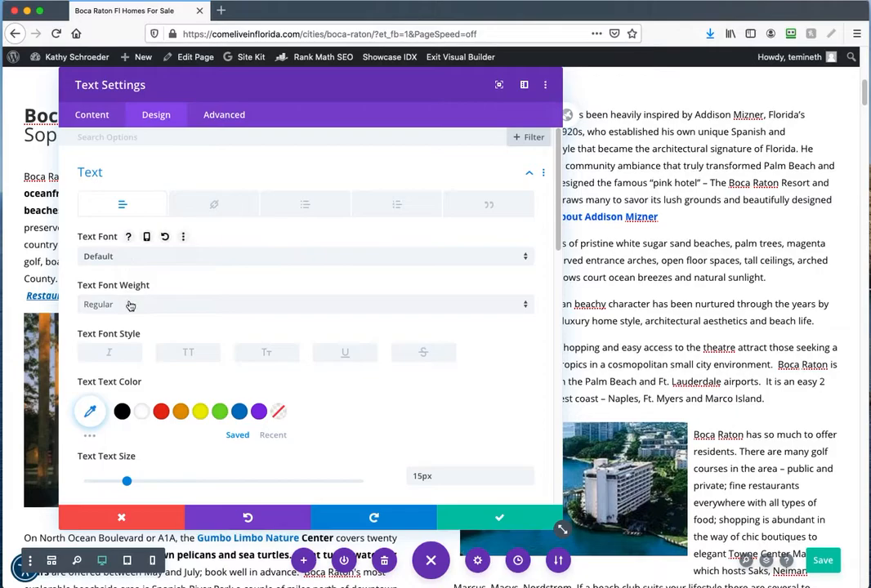
{"action": "left_click", "coordinate": [501, 517]}
- Set the coastline text module's text size to 15px and save its settings
{"action": "scroll", "coordinate": [454, 404], "scroll_direction": "down", "scroll_amount": 5}
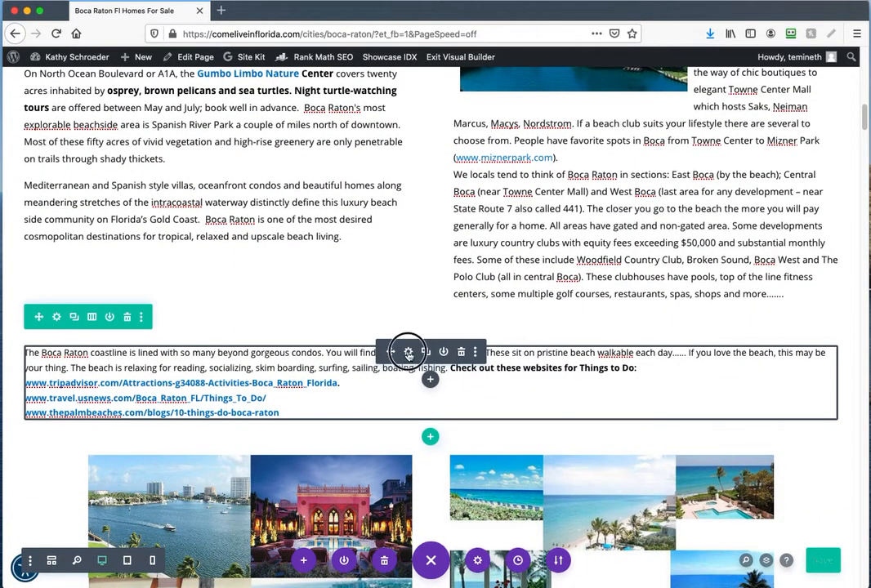
{"action": "left_click", "coordinate": [408, 352]}
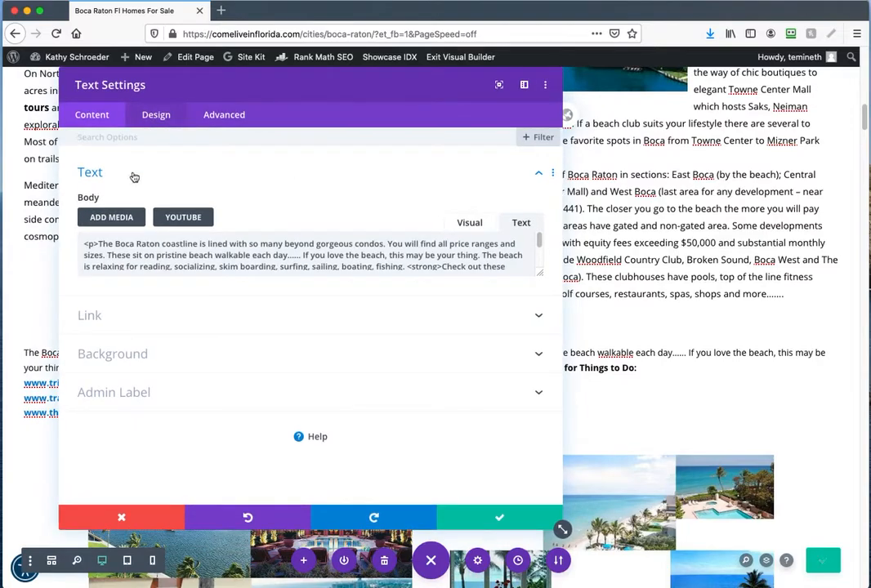
{"action": "left_click", "coordinate": [156, 114]}
{"action": "left_click", "coordinate": [122, 182]}
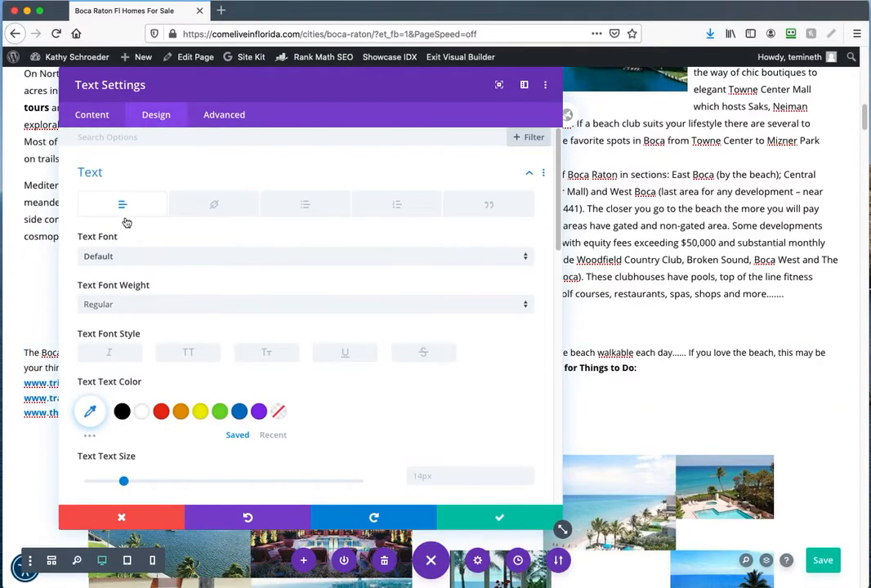
{"action": "scroll", "coordinate": [145, 265], "scroll_direction": "down", "scroll_amount": 3}
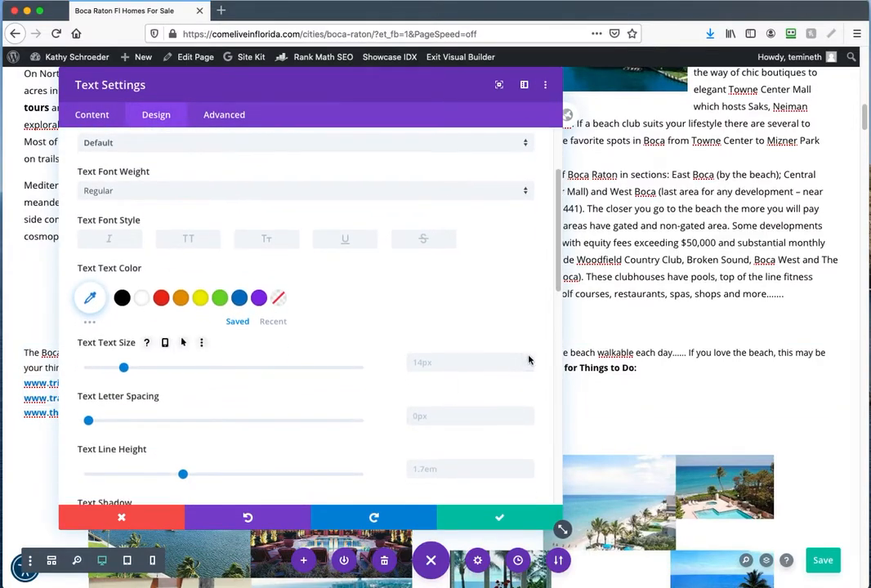
{"action": "left_click", "coordinate": [528, 360]}
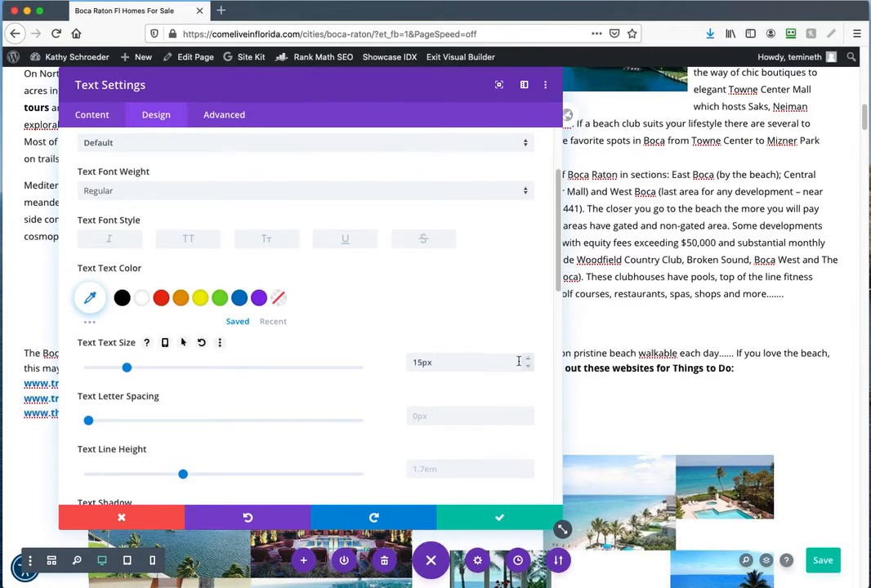
{"action": "left_click", "coordinate": [484, 524]}
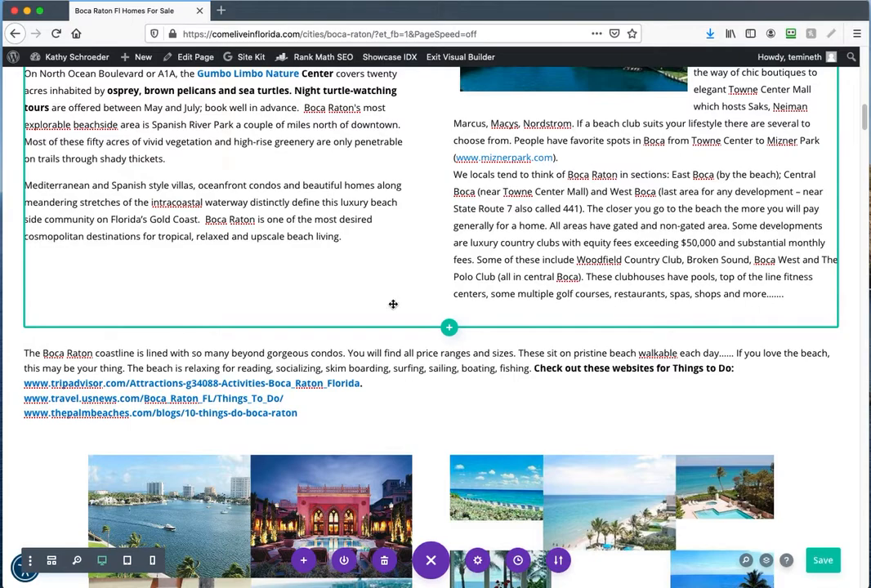
- Leave the visual builder and open the general Typography settings in the Theme Customizer
{"action": "left_click", "coordinate": [188, 64]}
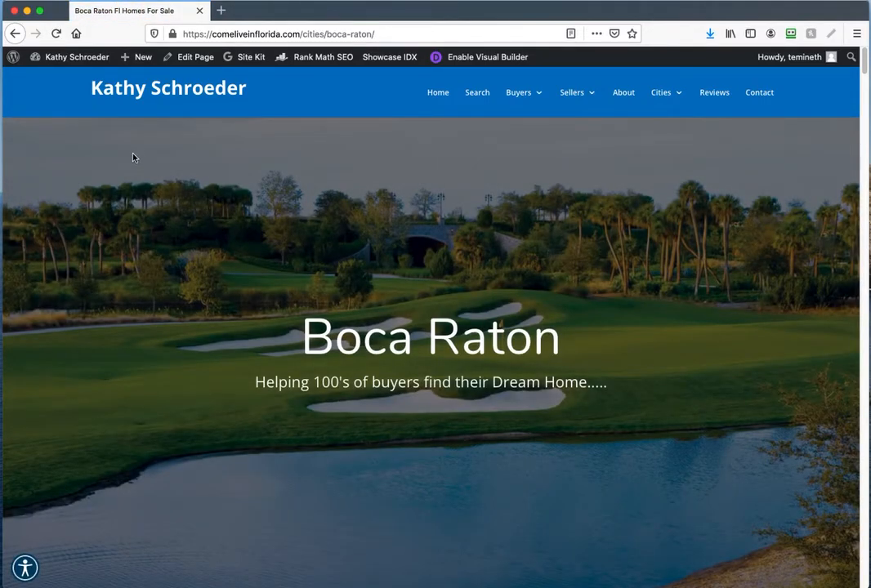
{"action": "mouse_move", "coordinate": [82, 61]}
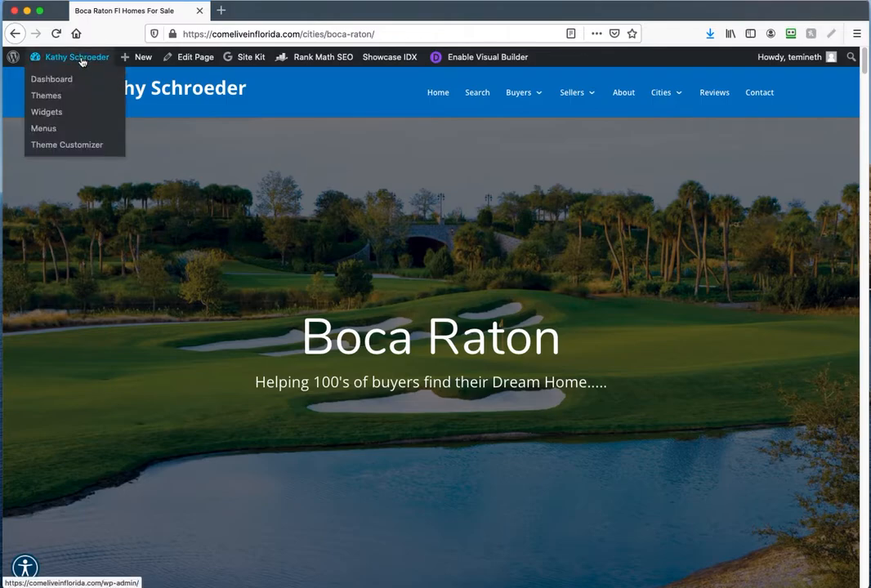
{"action": "left_click", "coordinate": [78, 146]}
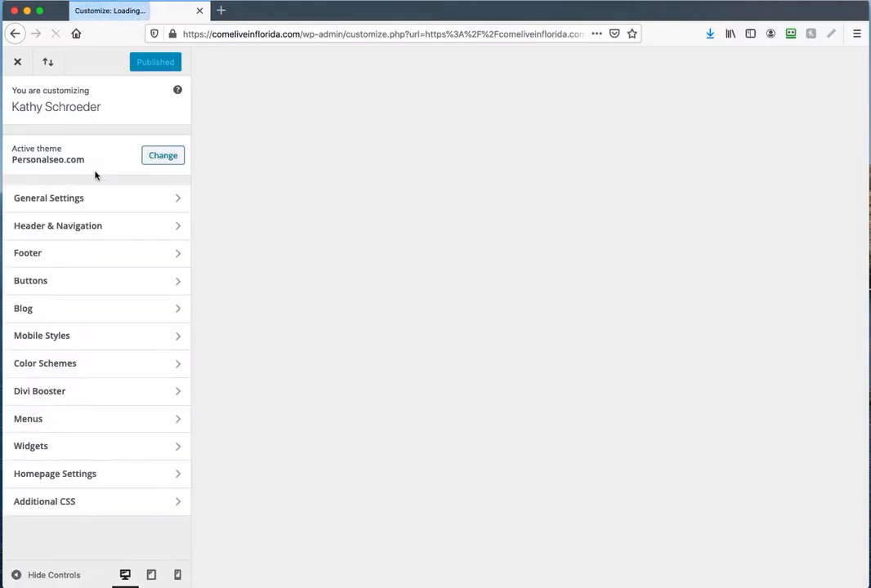
{"action": "left_click", "coordinate": [95, 200]}
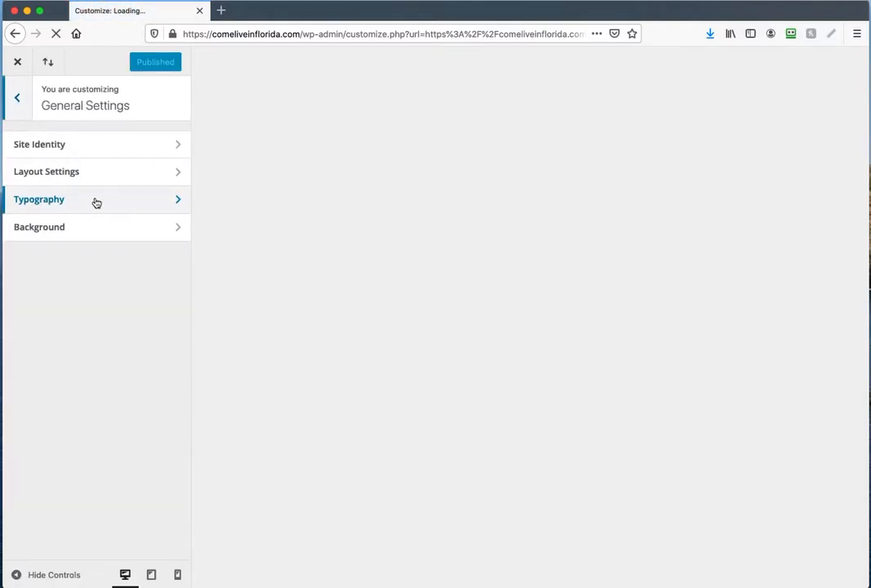
{"action": "left_click", "coordinate": [94, 201]}
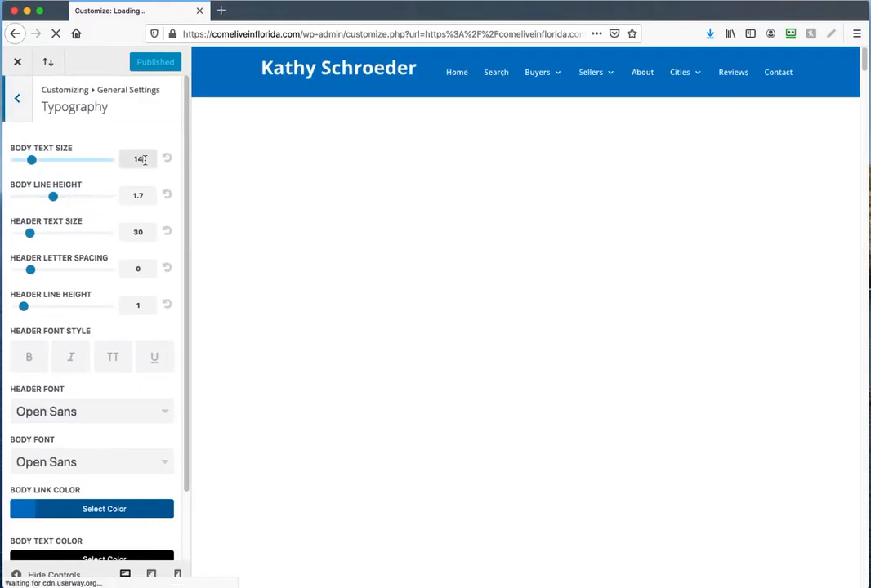
- Set the site-wide body text size to 15 and publish the change
{"action": "left_click", "coordinate": [145, 160]}
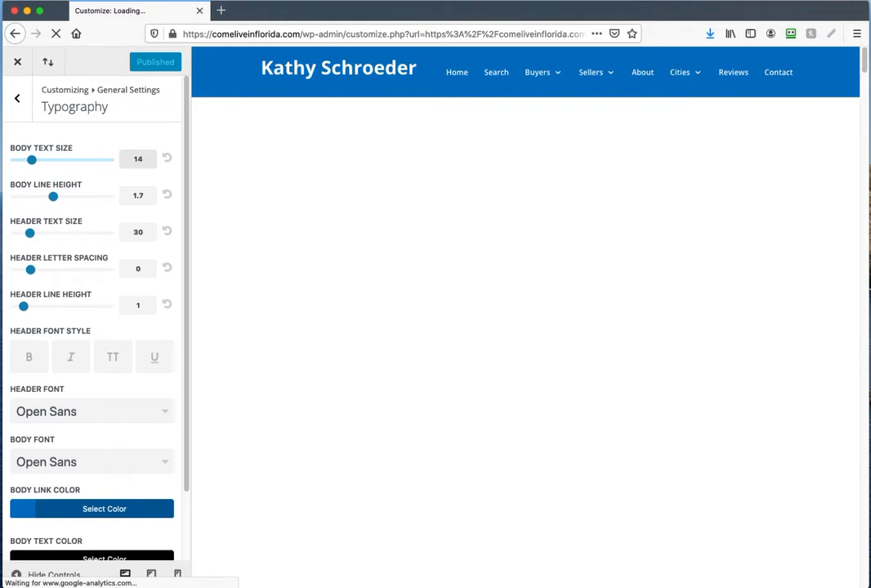
{"action": "key", "text": "Up"}
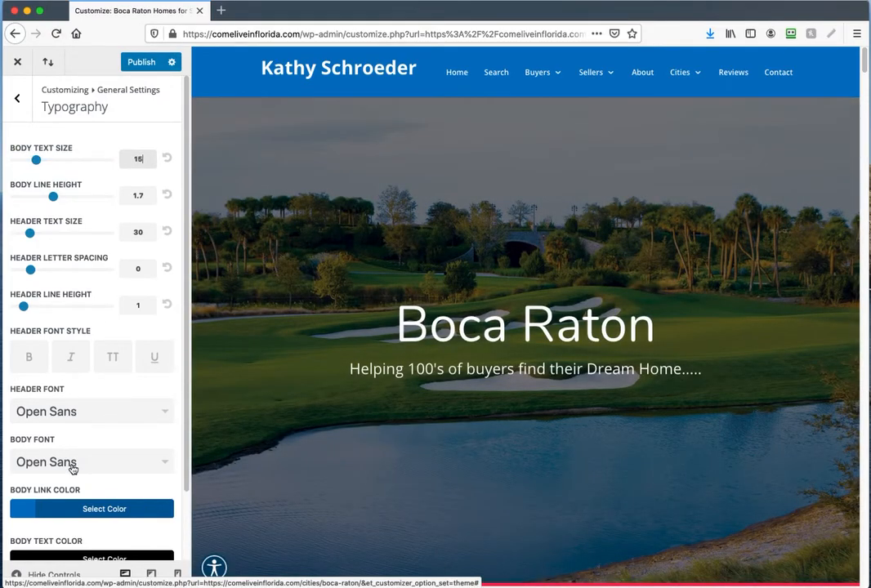
{"action": "left_click", "coordinate": [143, 62]}
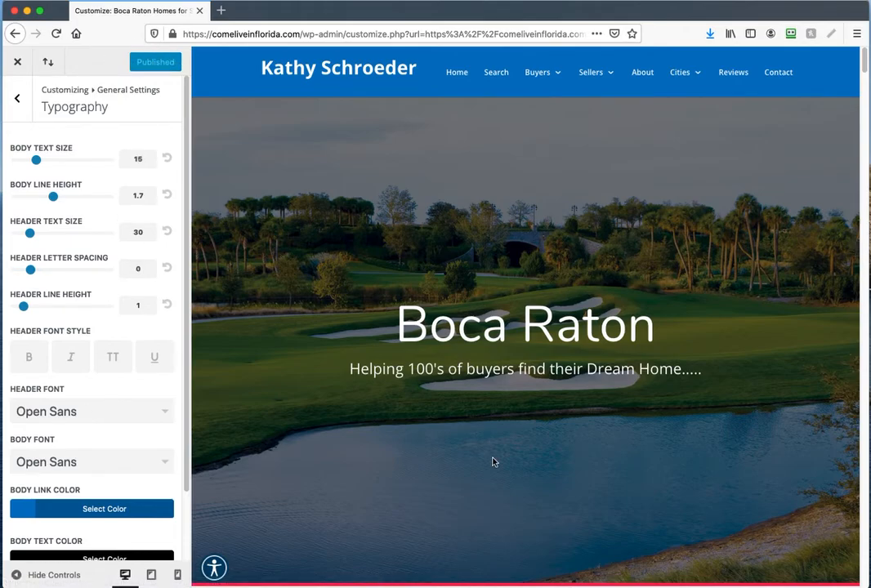